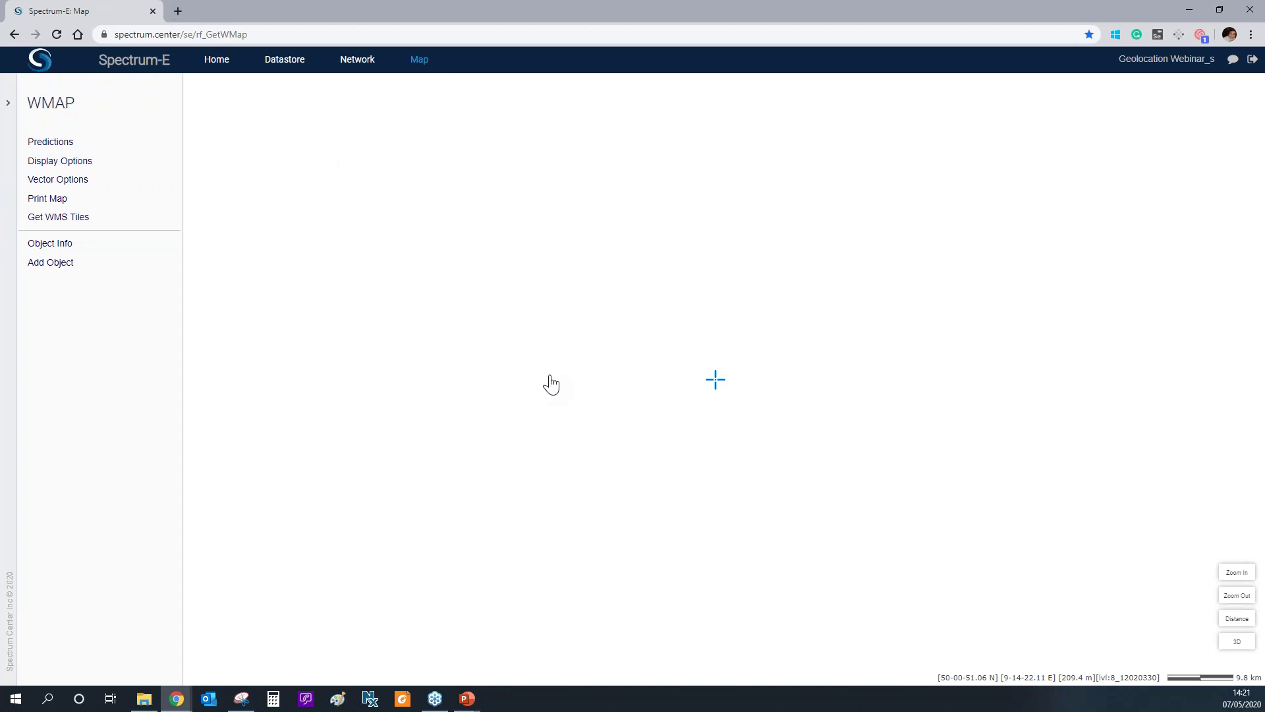
# View the TDOA sensors around the target on the map, and list the Sensor objects in the network.
pyautogui.scroll(-2, 743, 340)
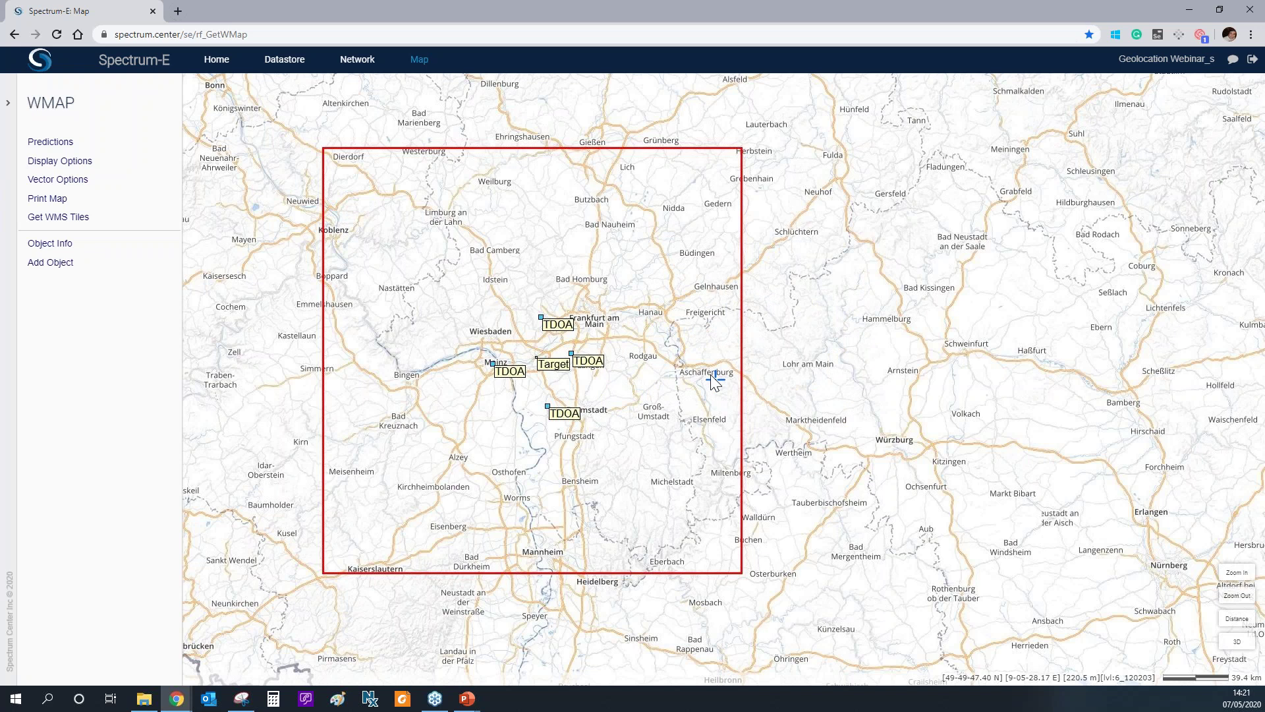
pyautogui.scroll(2, 712, 381)
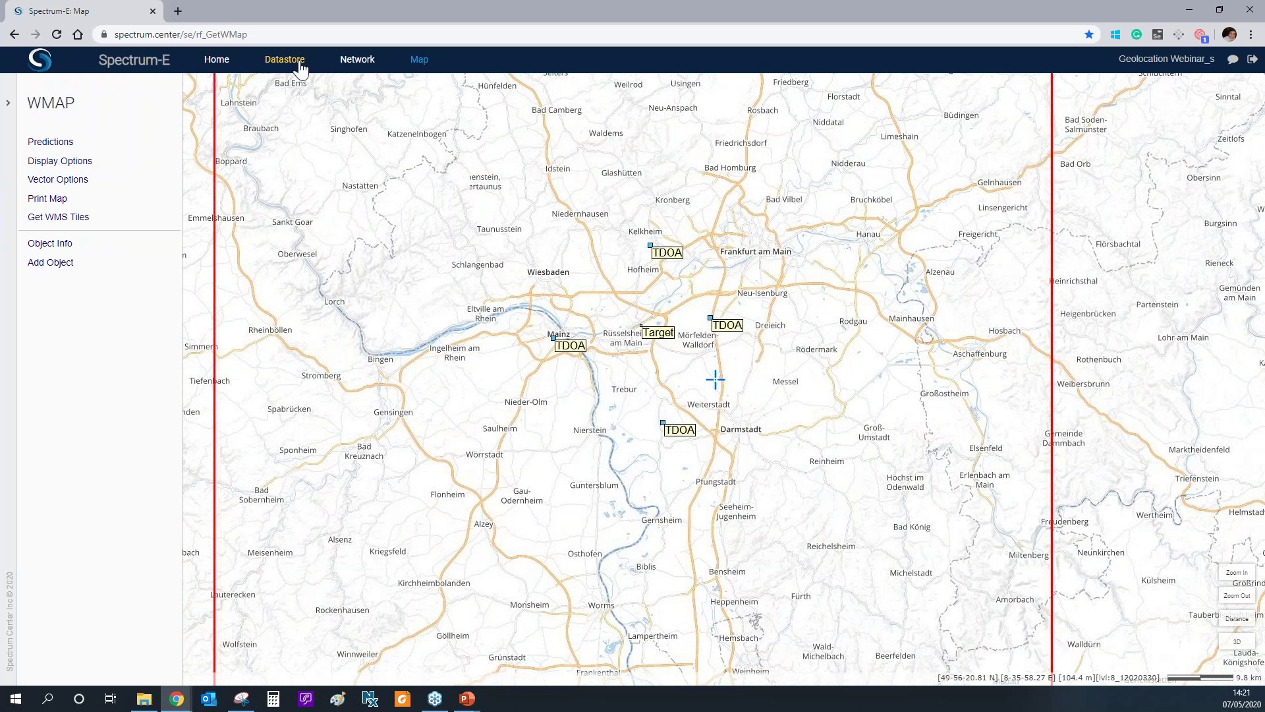
pyautogui.click(360, 63)
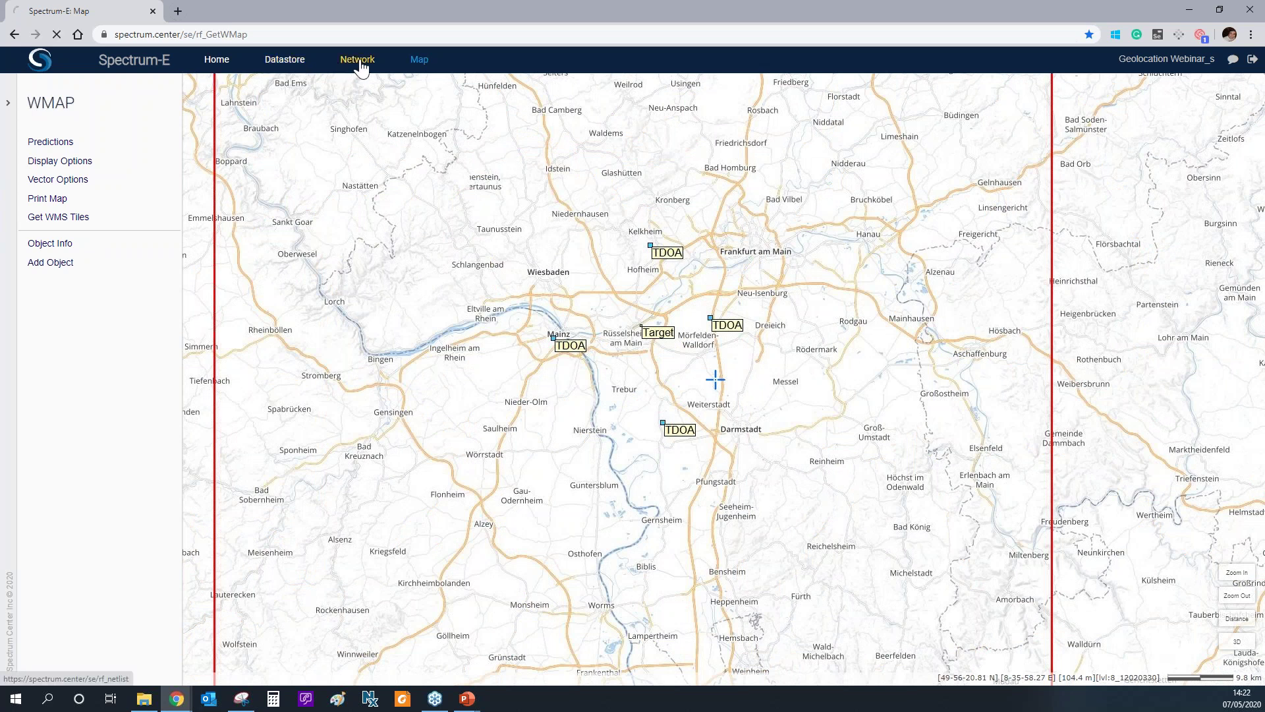
pyautogui.click(296, 104)
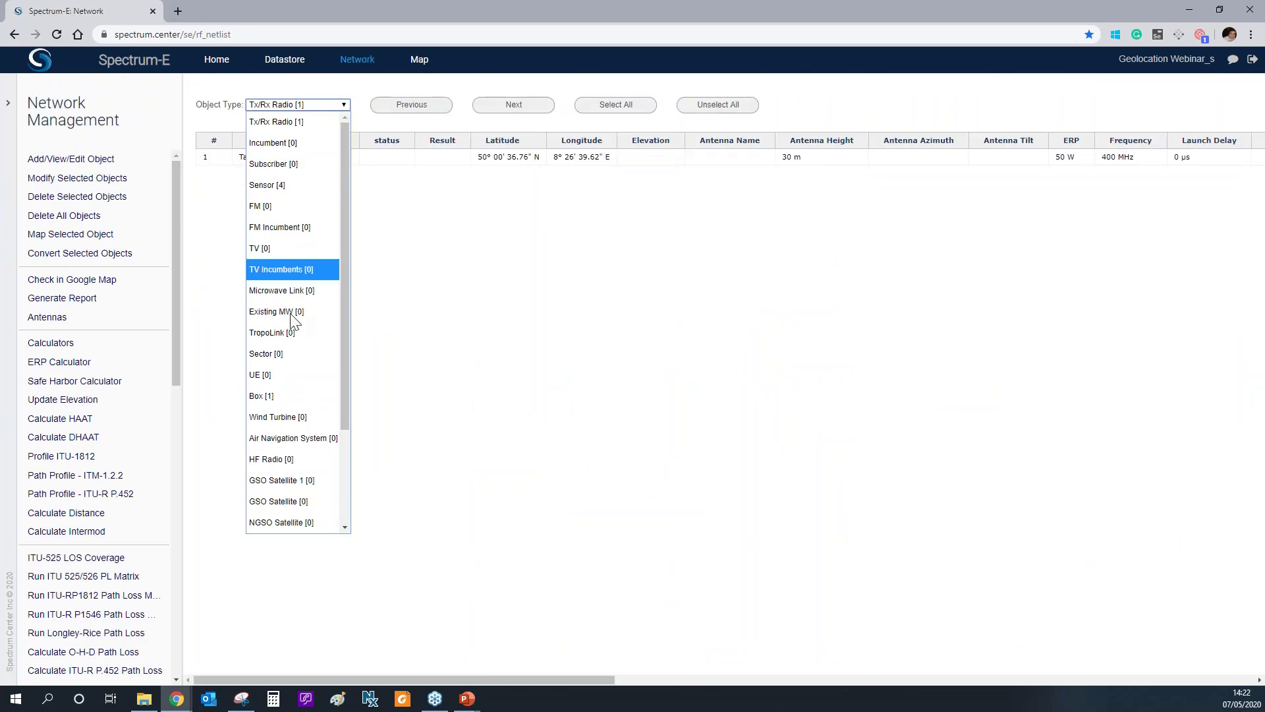
pyautogui.click(290, 184)
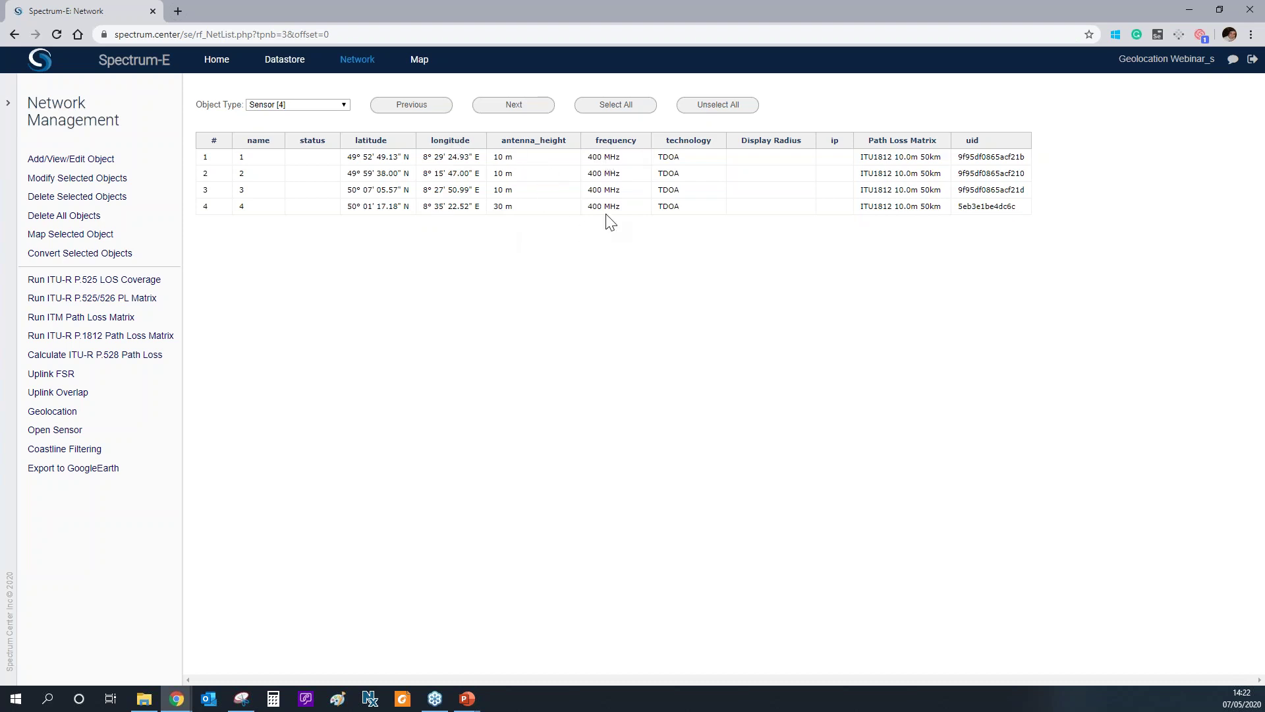
pyautogui.click(680, 158)
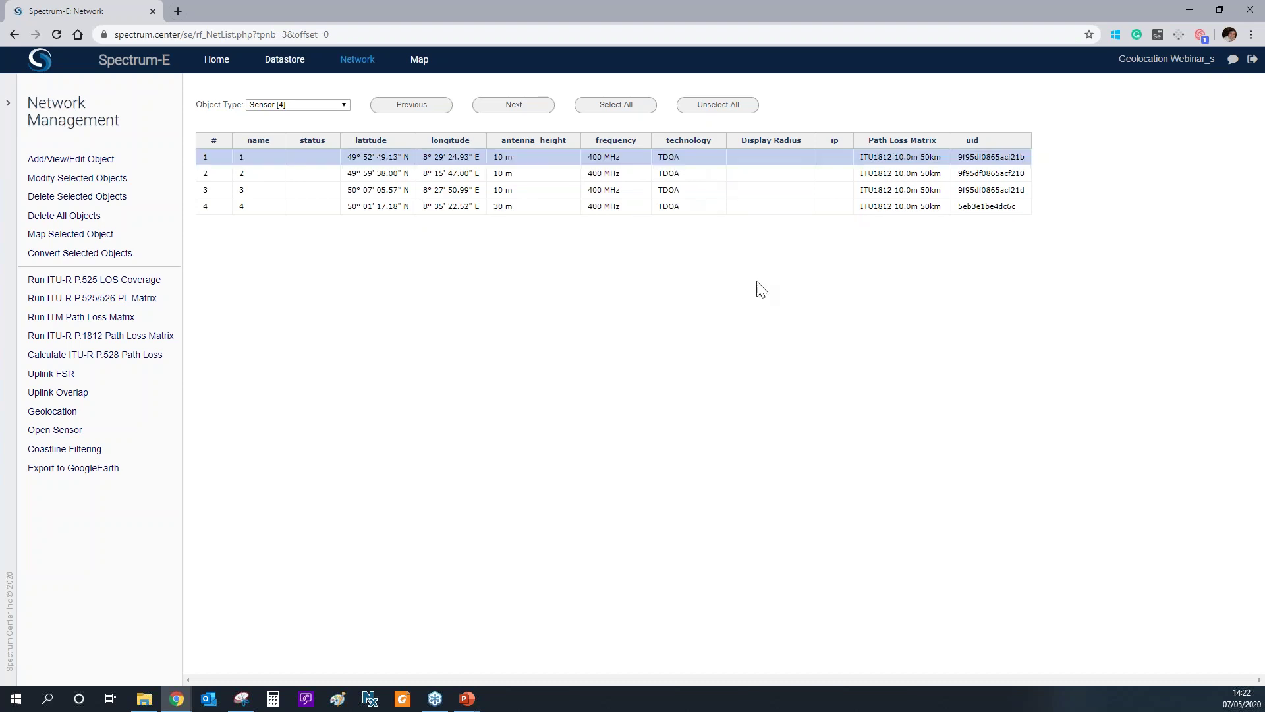
pyautogui.click(682, 157)
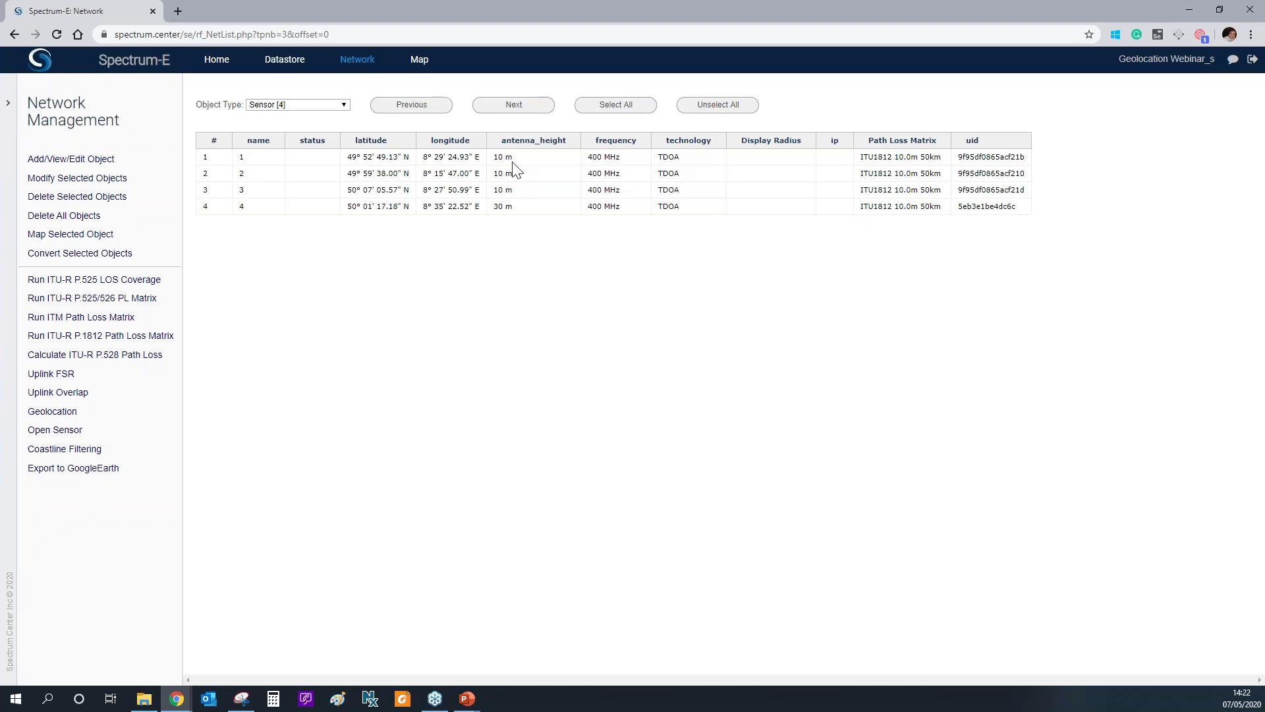
# Run the ITU-R P.1812 path loss matrix for all four sensors with profile sampling set to 1000 points.
pyautogui.click(629, 111)
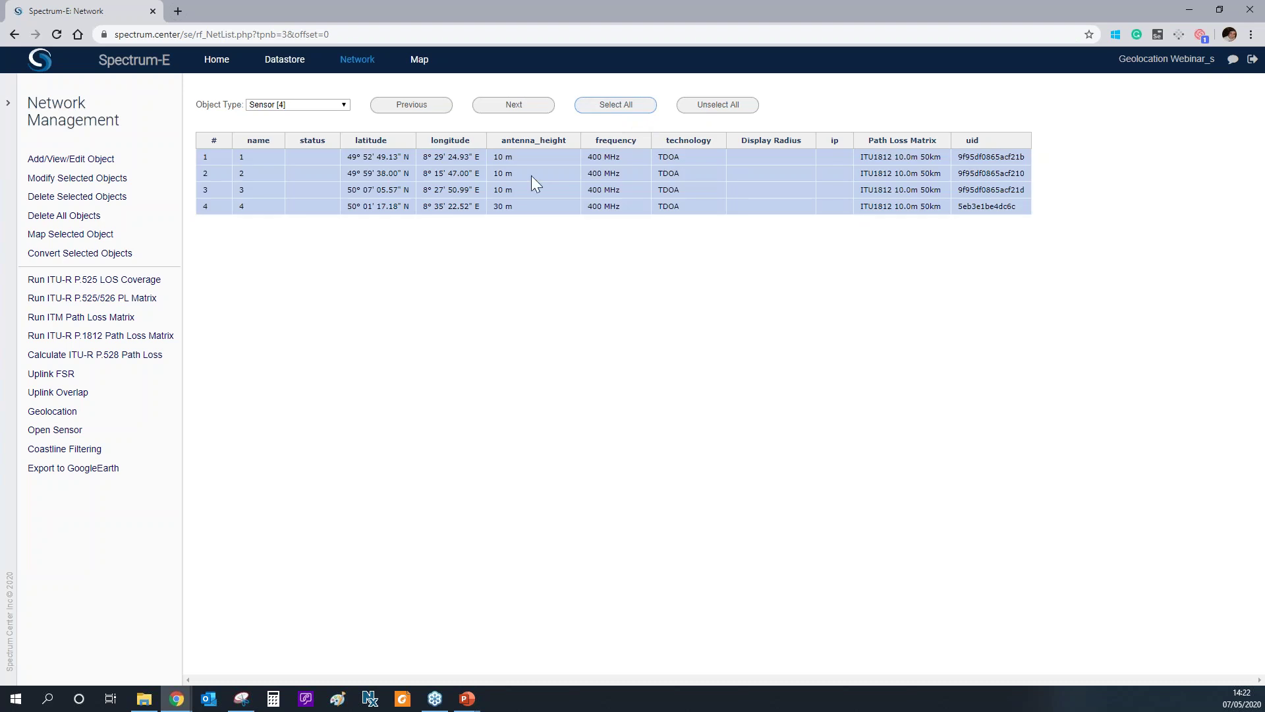
pyautogui.click(155, 339)
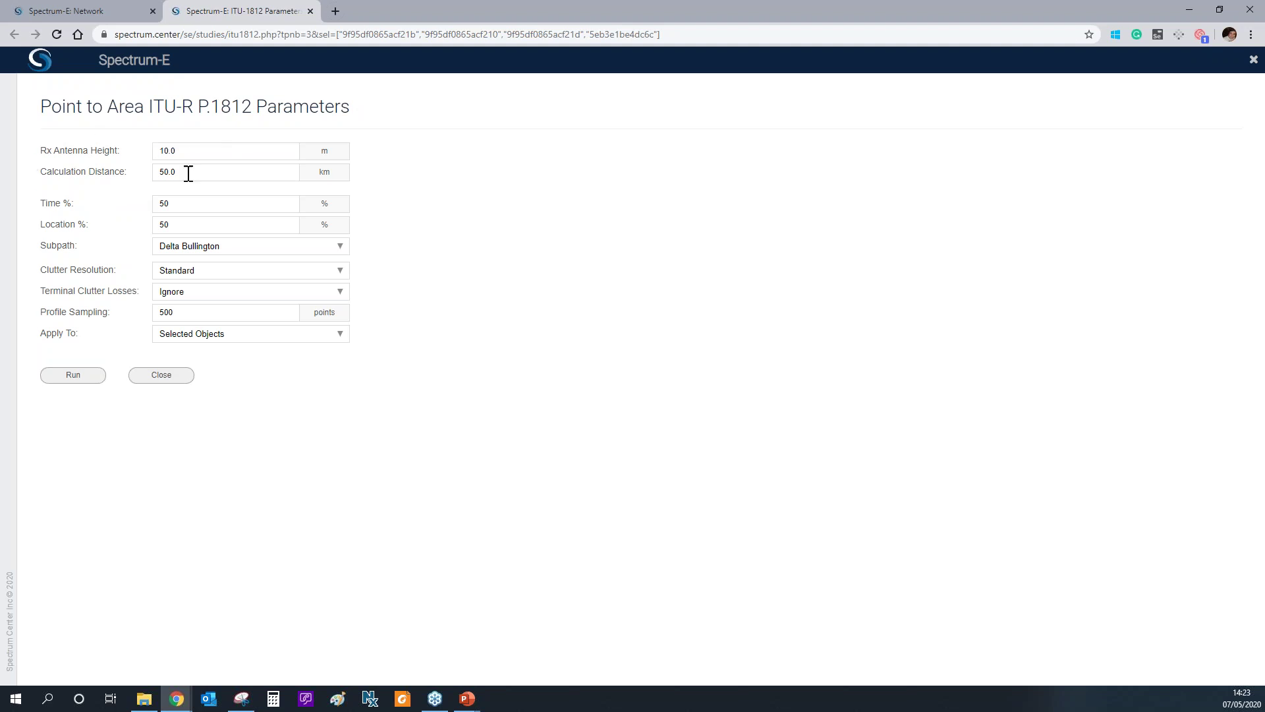
pyautogui.doubleClick(175, 311)
pyautogui.write('1000')
pyautogui.click(73, 375)
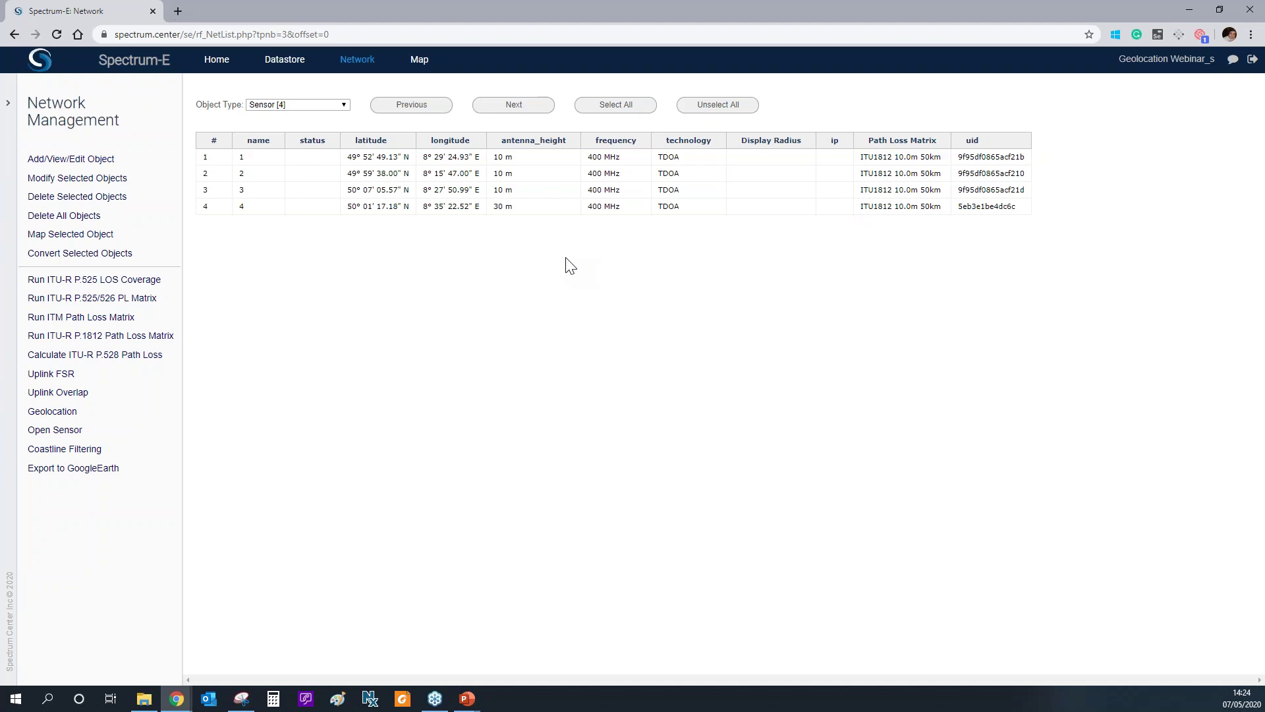
# Generate an uplink FSR coverage map for all sensors with 10 W mobile ERP, saved as UL_Composite_TDOA.
pyautogui.click(616, 105)
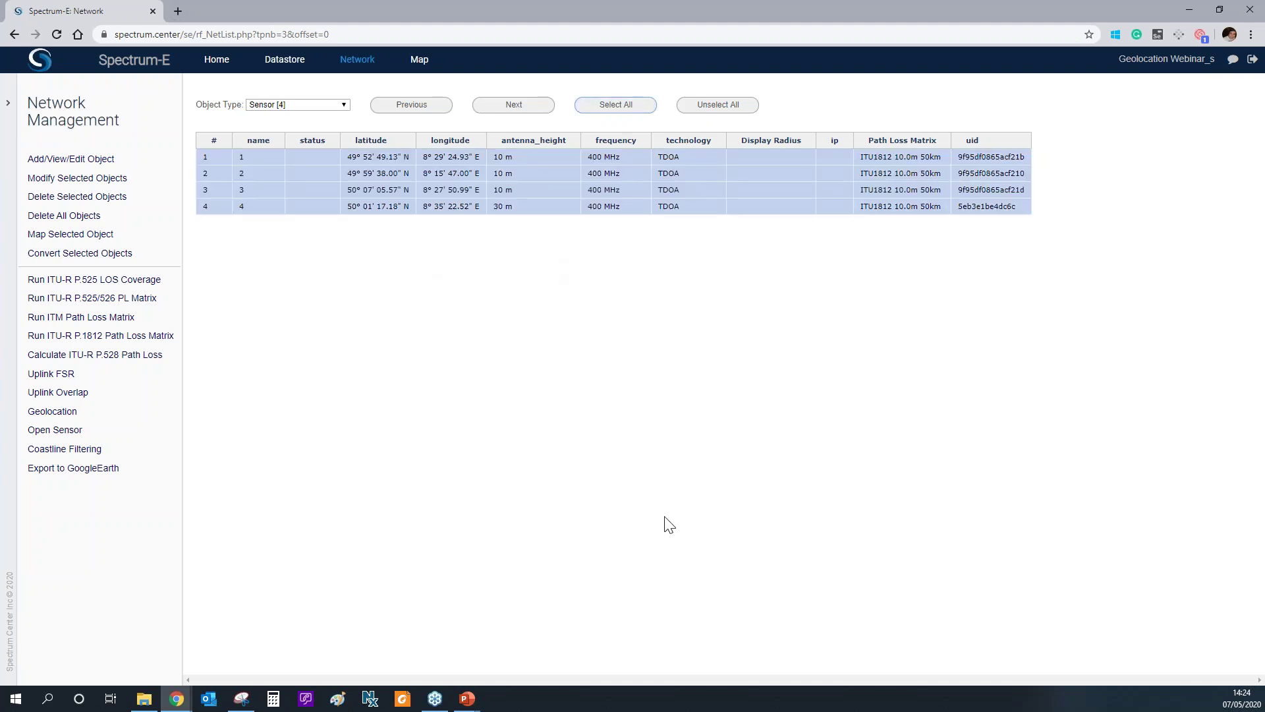
pyautogui.click(141, 375)
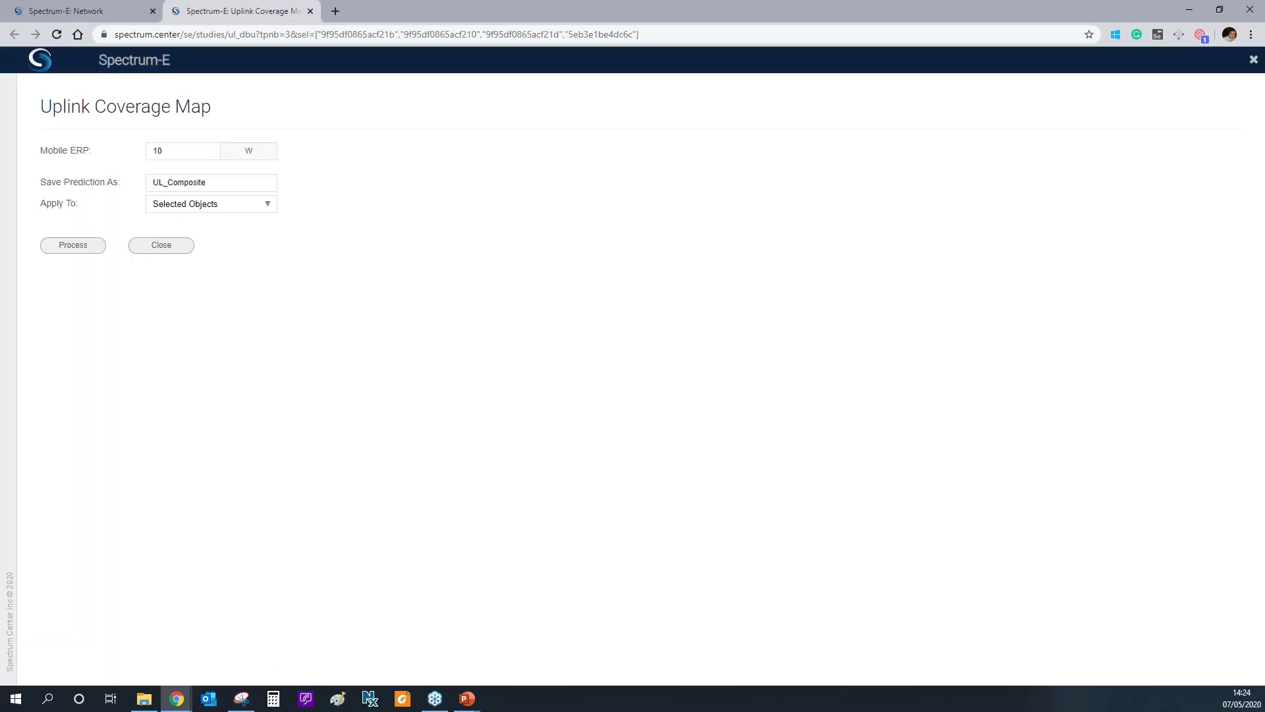
pyautogui.click(184, 150)
pyautogui.moveTo(189, 183); pyautogui.dragTo(222, 185)
pyautogui.click(222, 185)
pyautogui.write('_TDOA')
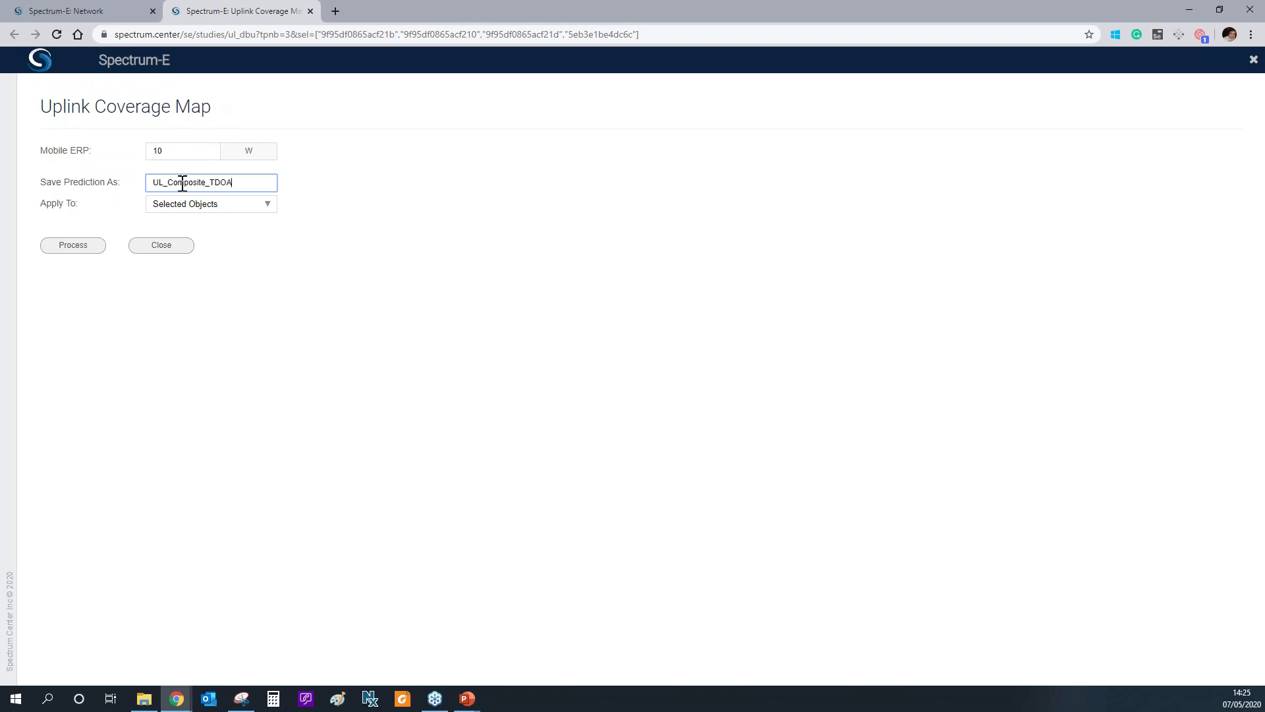
pyautogui.click(89, 249)
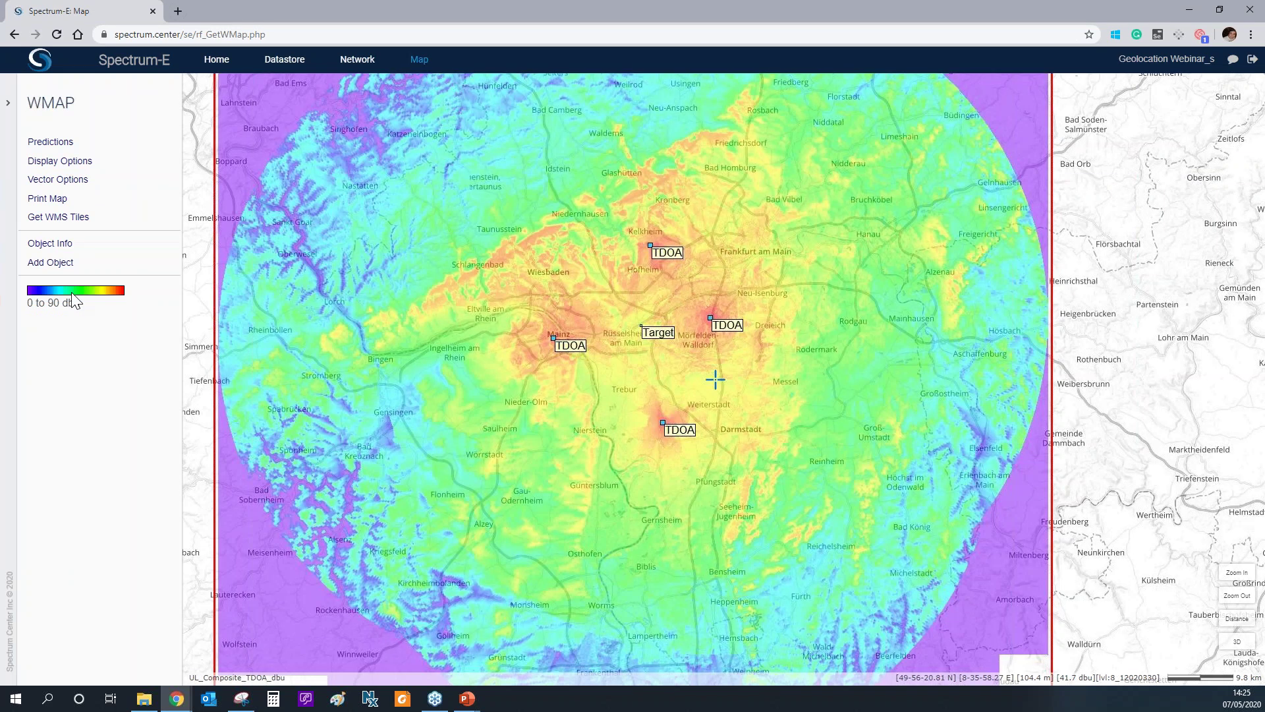
# Set the lower limit of the coverage map's colour scale to 20 dBu.
pyautogui.click(74, 300)
pyautogui.doubleClick(95, 320)
pyautogui.write('20')
pyautogui.click(71, 444)
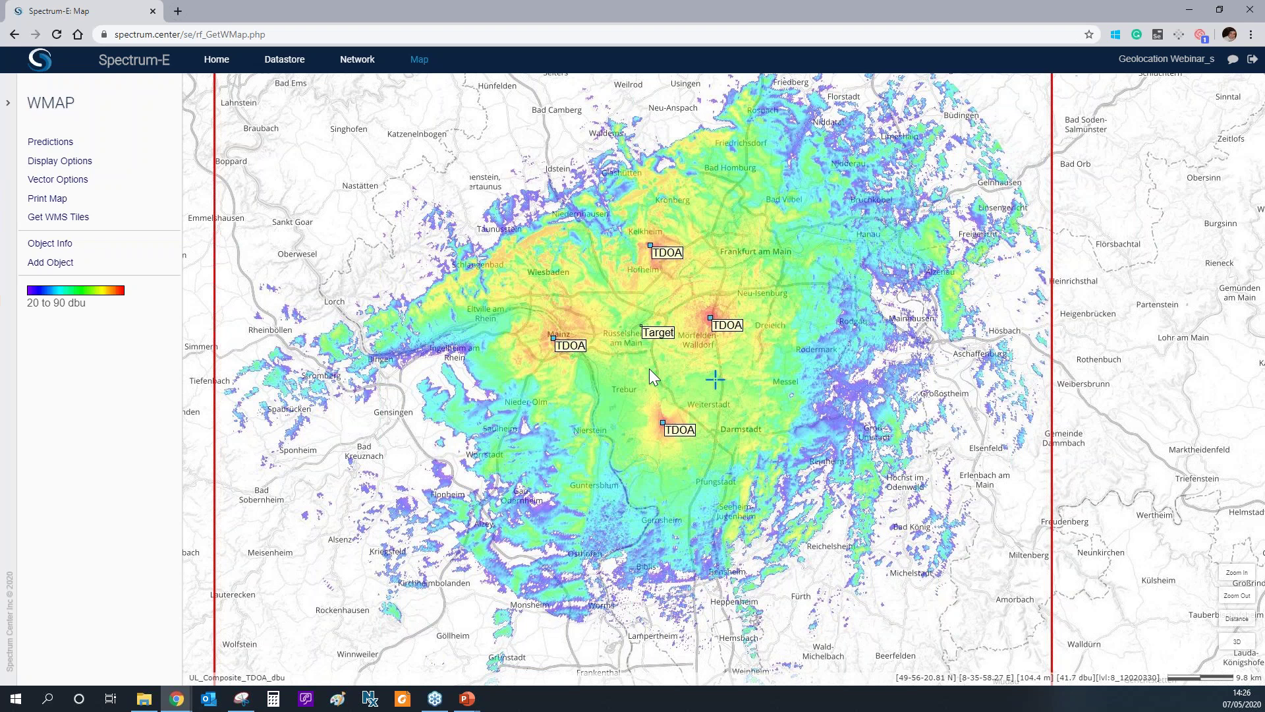
# Generate an uplink overlap count map for all sensors with 10 W ERP and a 20 dBµV/m threshold, saved as UL_Overlap_TDOA.
pyautogui.click(355, 60)
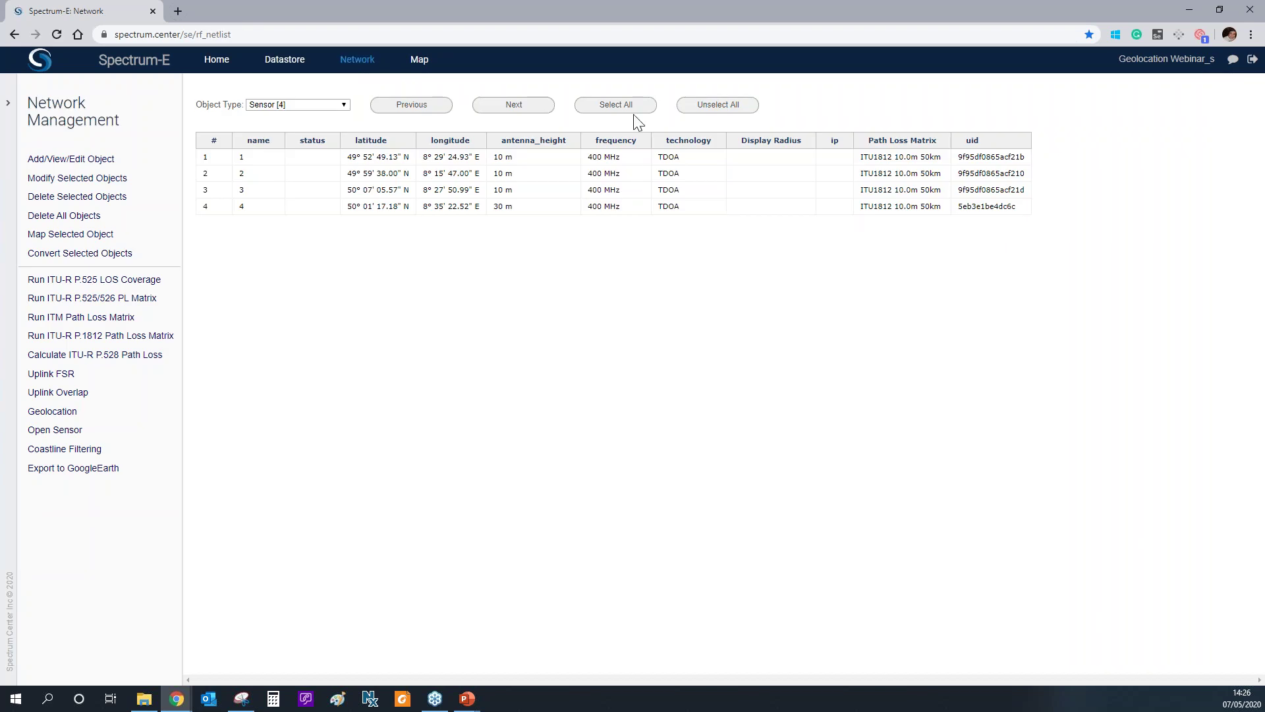
pyautogui.click(630, 111)
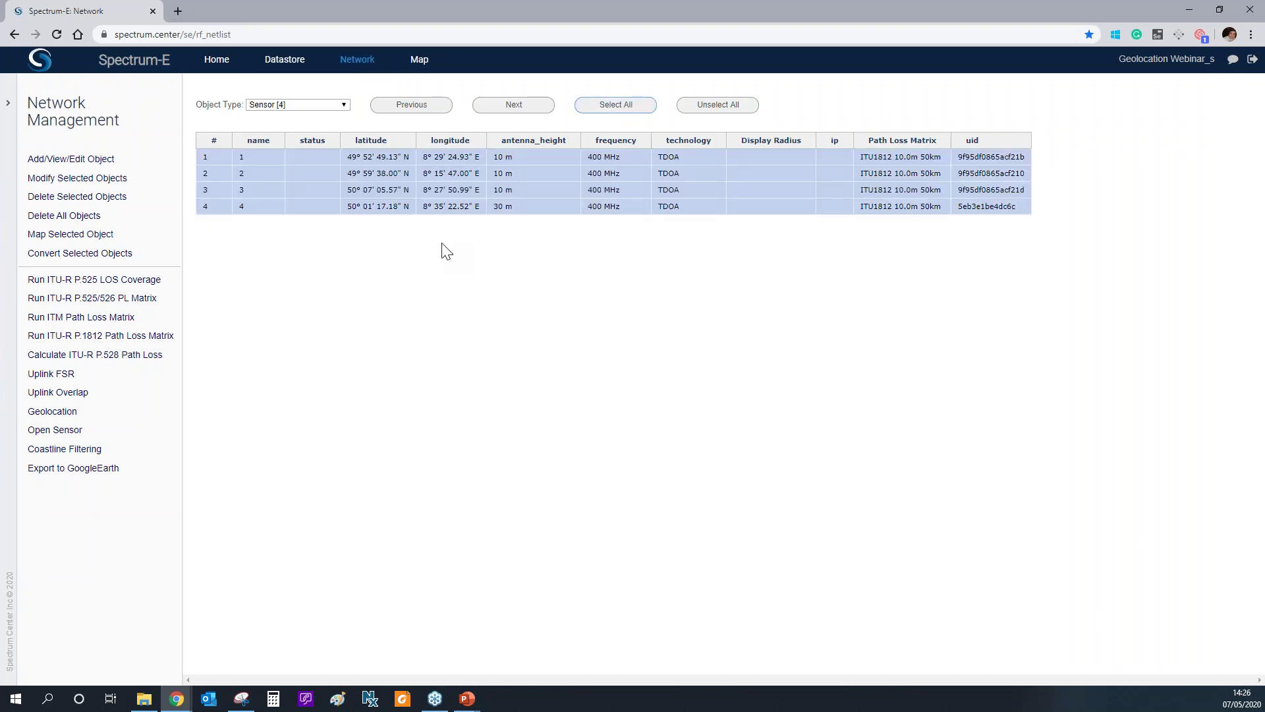
pyautogui.click(98, 394)
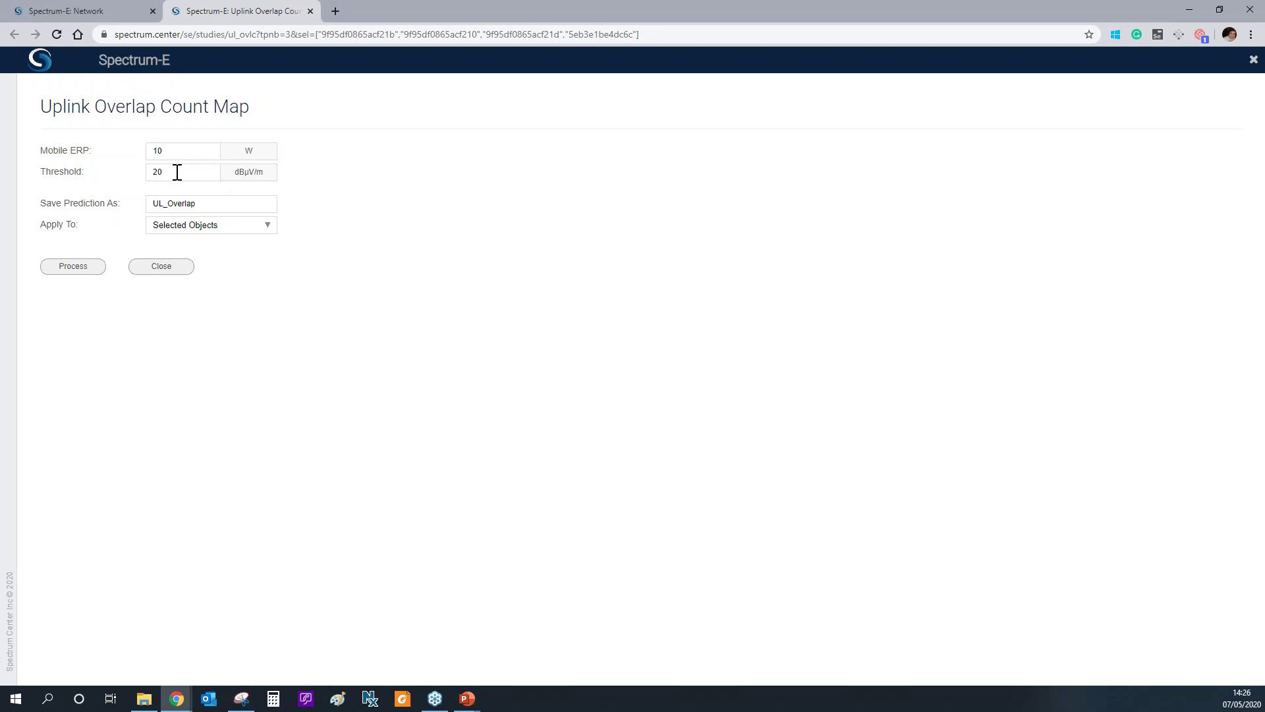
pyautogui.click(221, 206)
pyautogui.write('_TDOA')
pyautogui.click(89, 273)
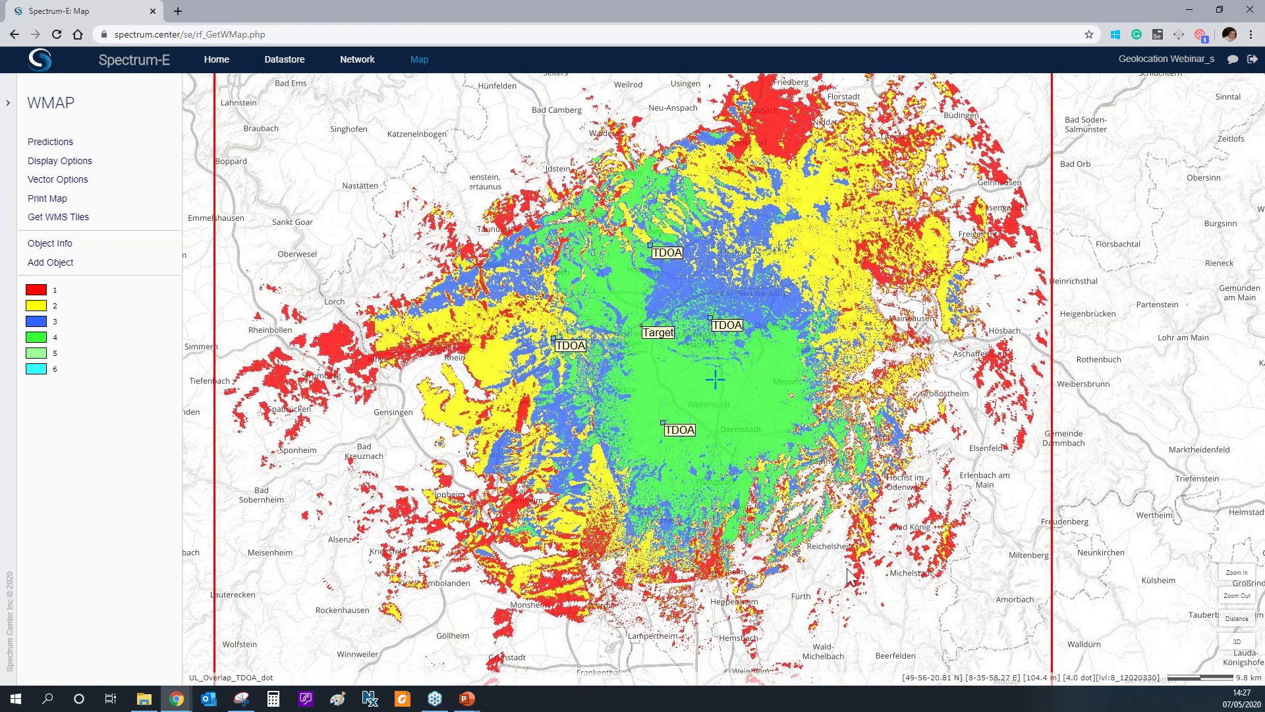
# Start a geolocation prediction for all sensors, using Area of Interest as the study area and All Points as the target.
pyautogui.click(367, 63)
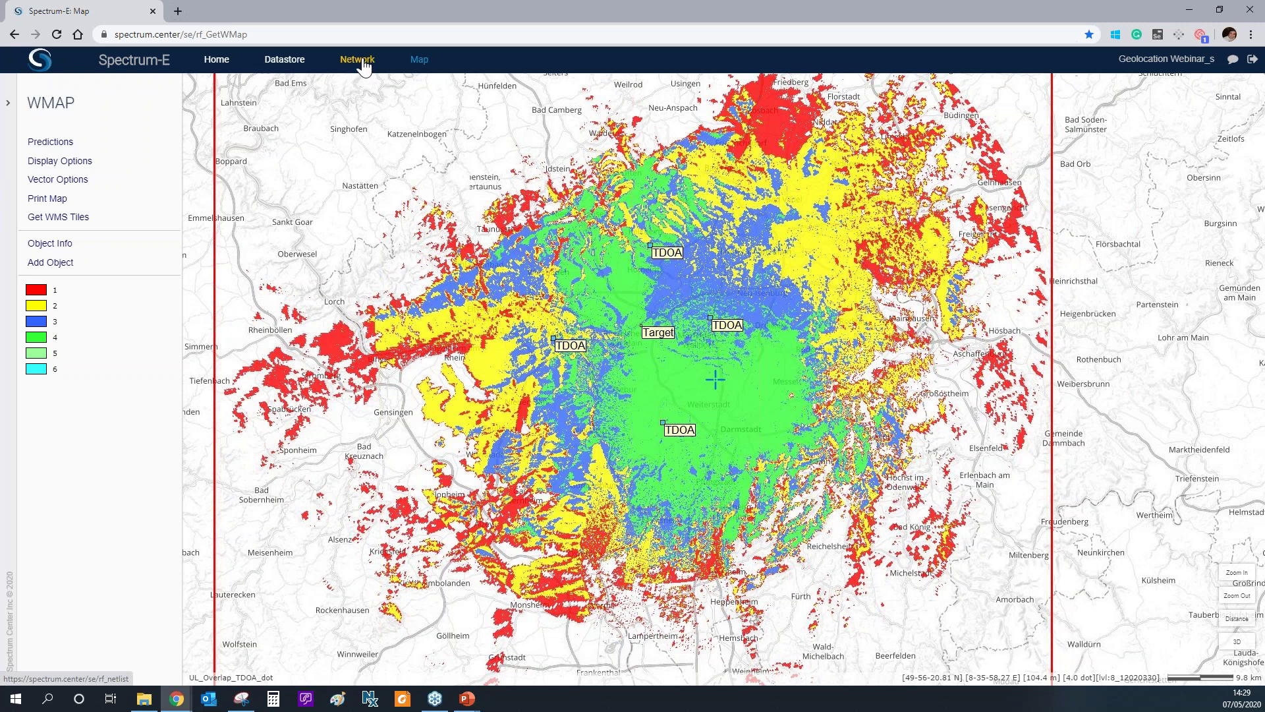
pyautogui.click(362, 63)
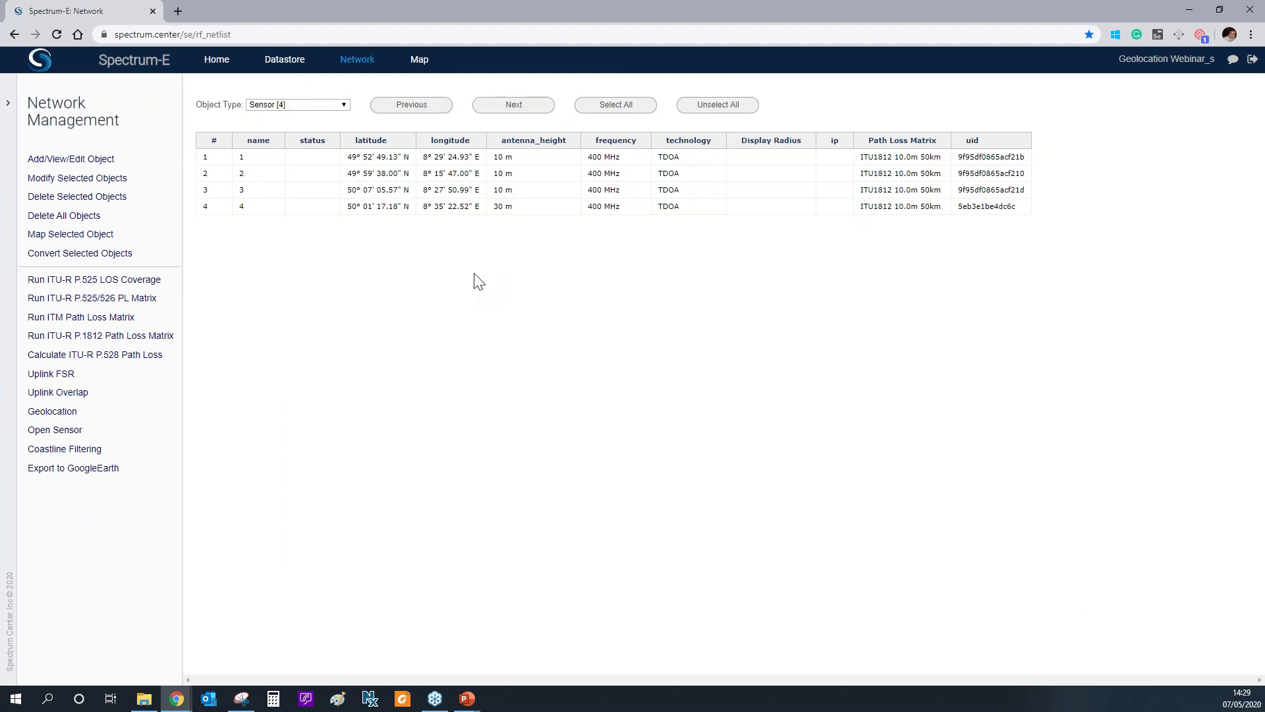
pyautogui.click(634, 107)
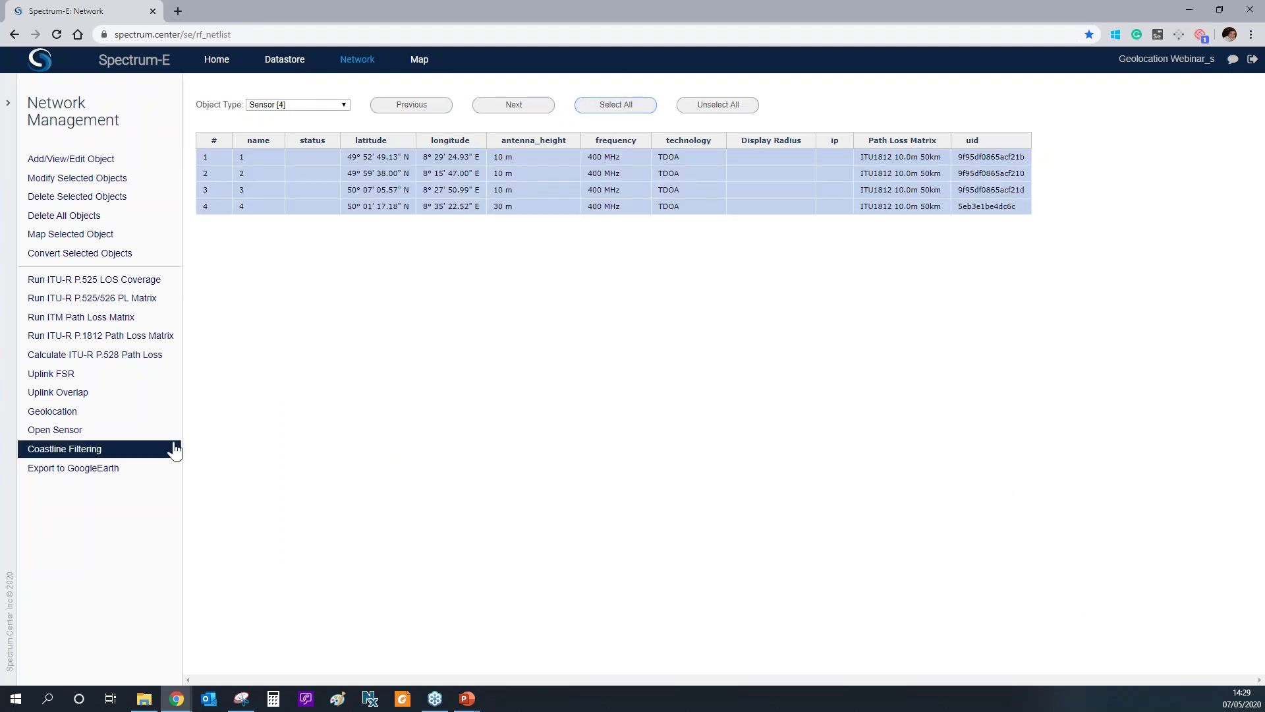
pyautogui.click(83, 414)
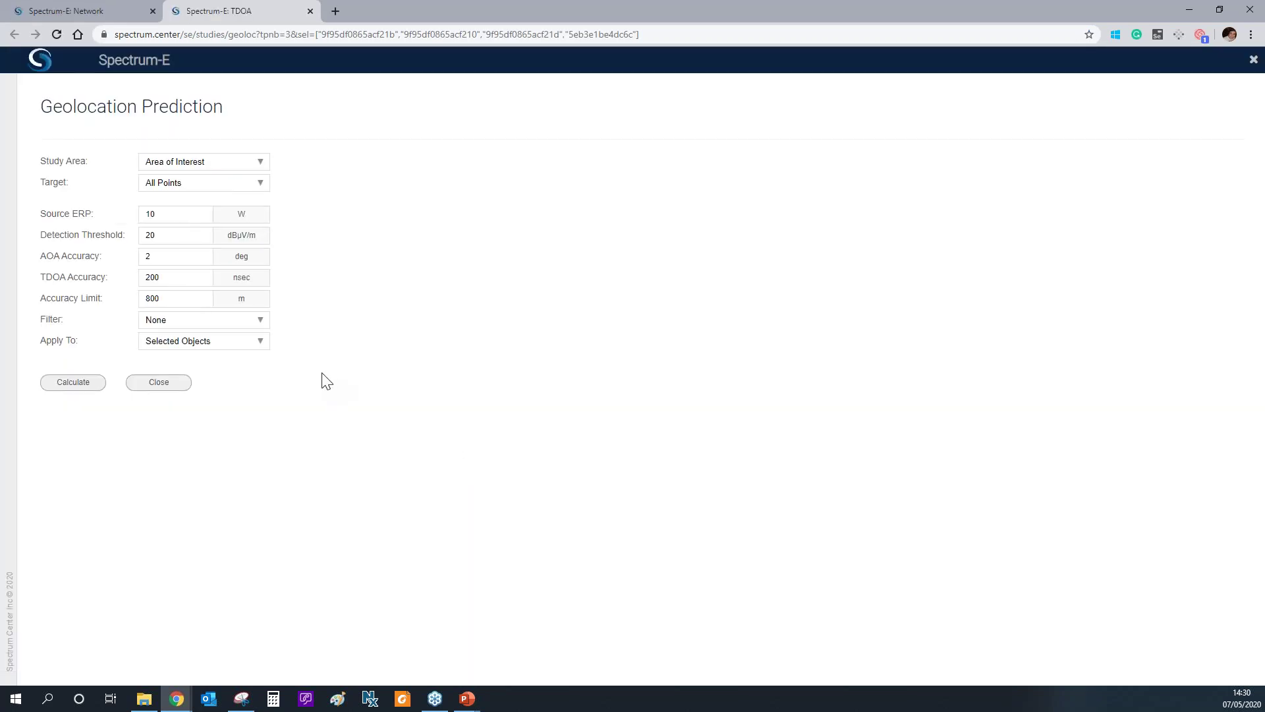
pyautogui.click(189, 162)
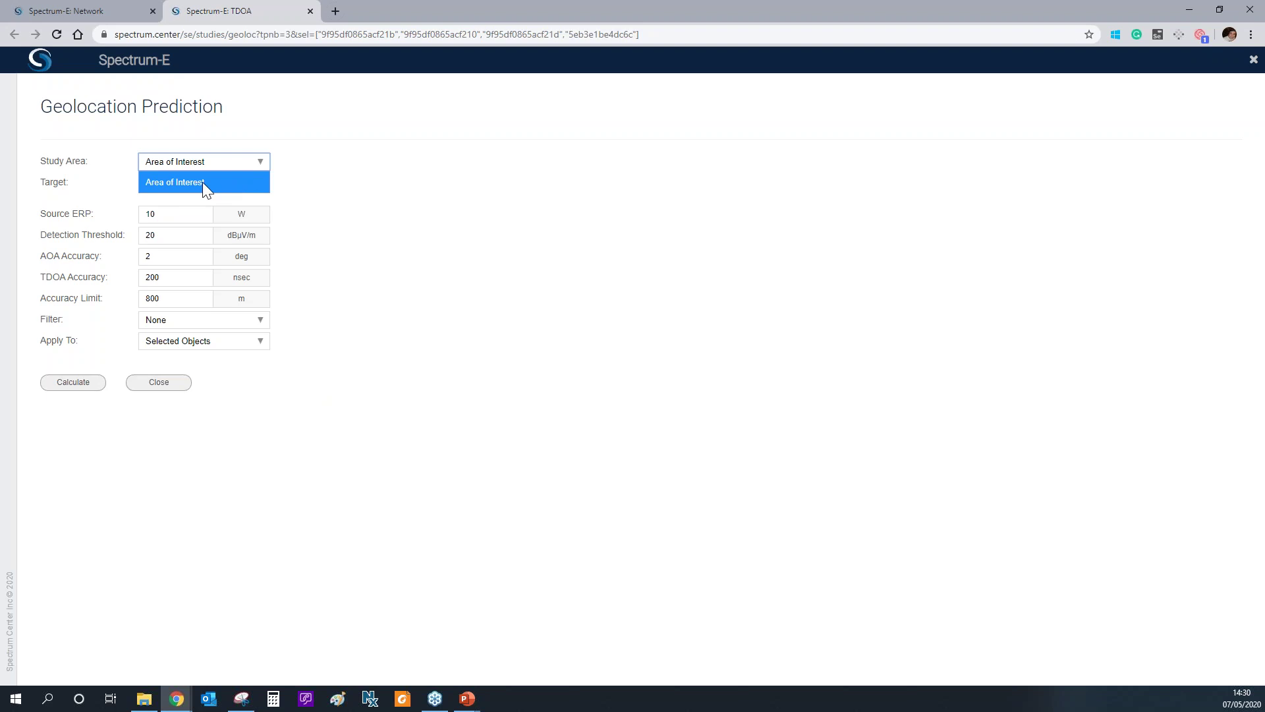
pyautogui.click(203, 183)
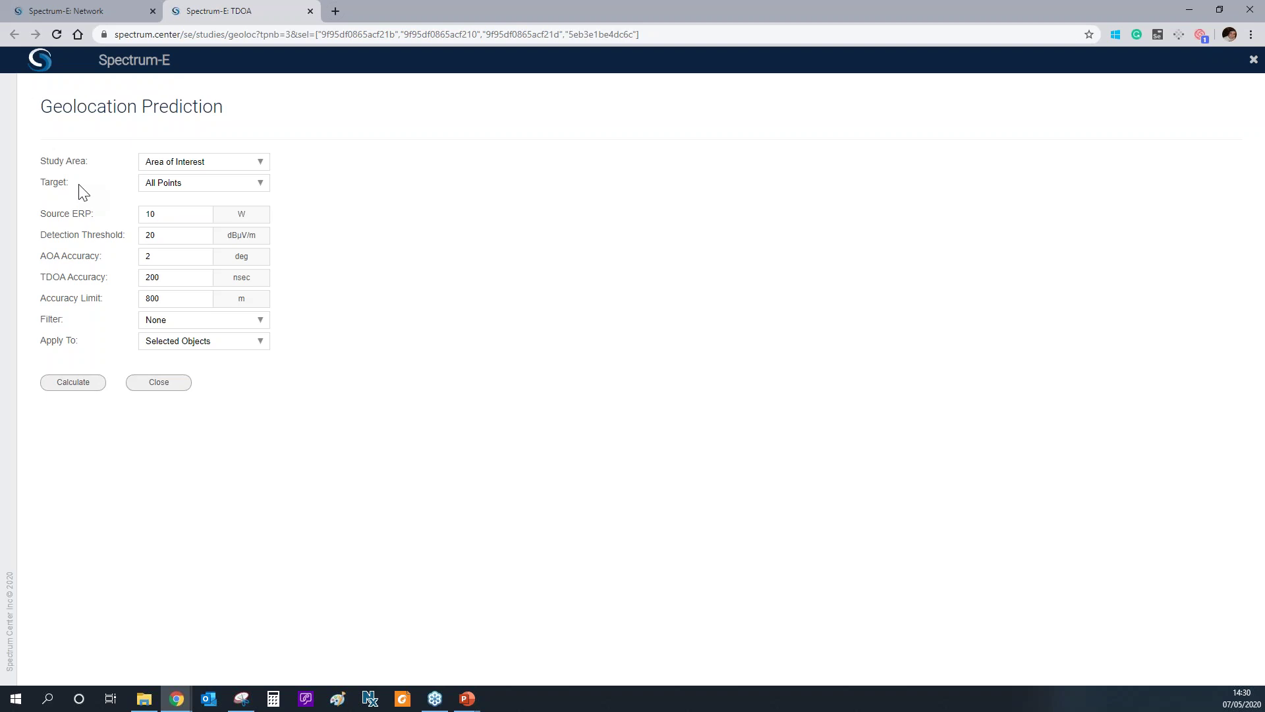
pyautogui.click(170, 185)
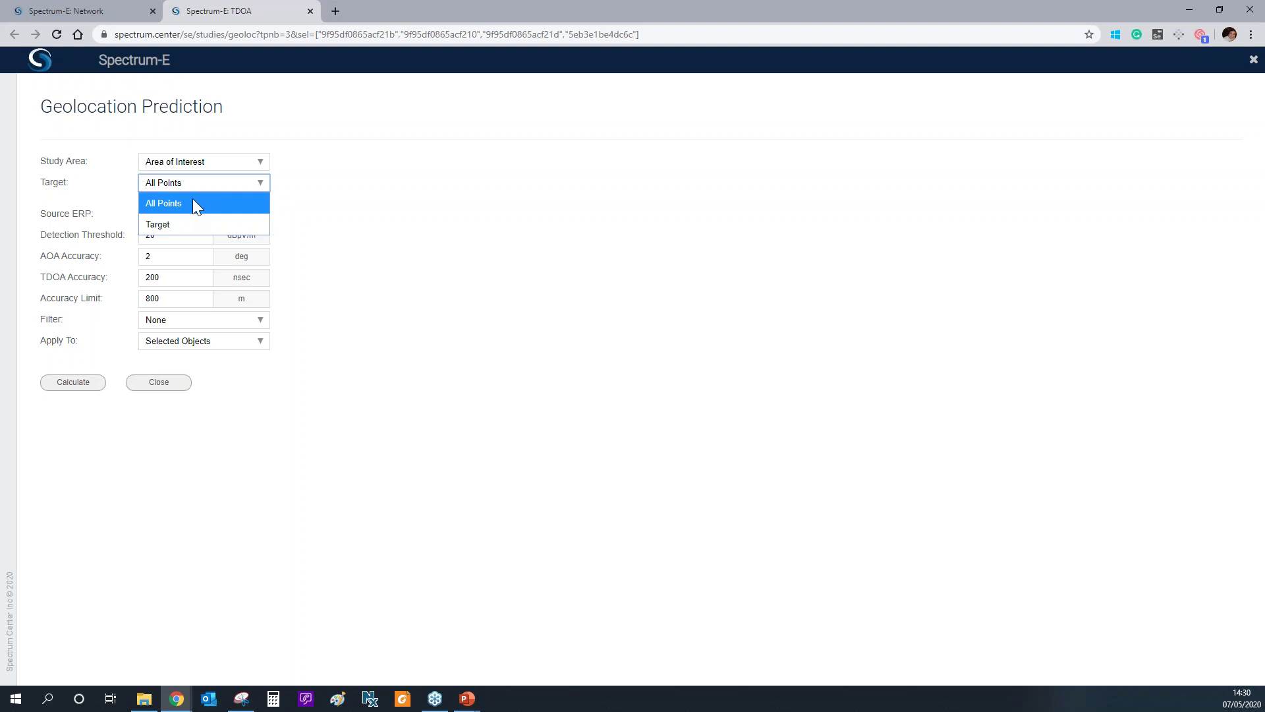
pyautogui.click(194, 202)
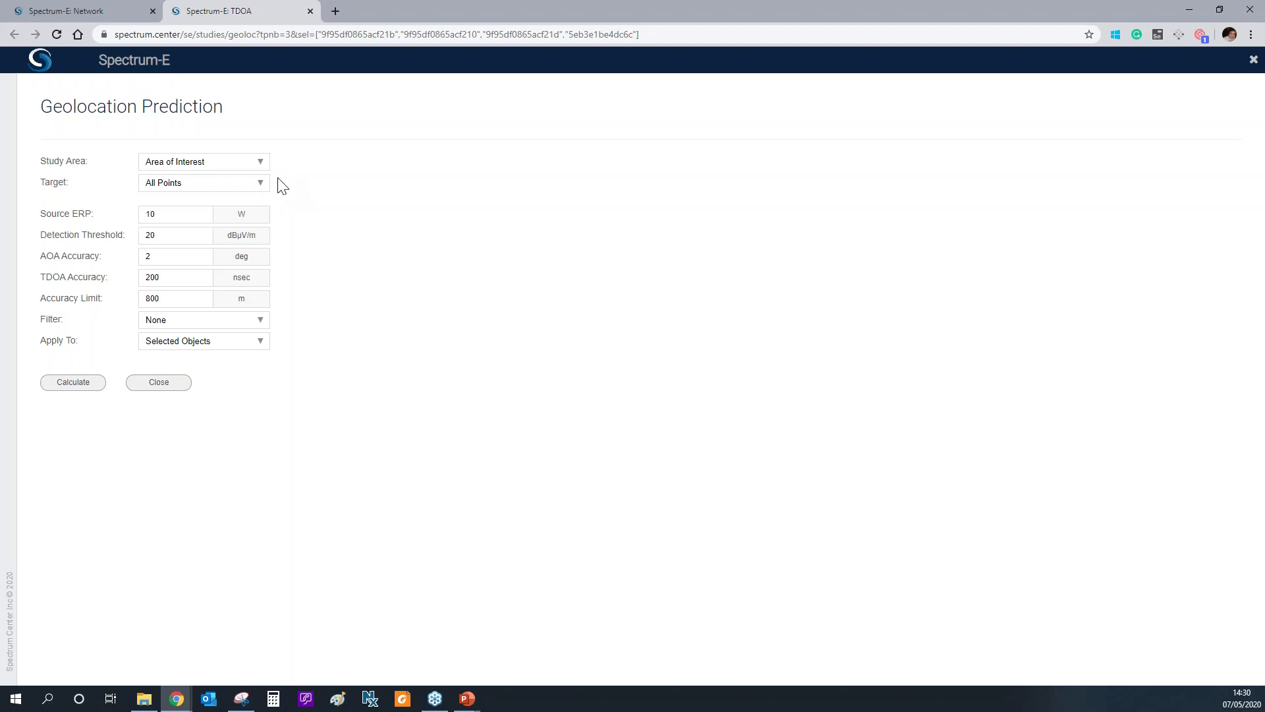
# Calculate the geolocation prediction for the selected sensors with 10 W source ERP, 20 dBµV/m threshold, 200 nsec TDOA accuracy, 800 m limit and no filter.
pyautogui.click(165, 213)
pyautogui.click(176, 236)
pyautogui.click(185, 263)
pyautogui.click(185, 279)
pyautogui.click(179, 299)
pyautogui.click(185, 321)
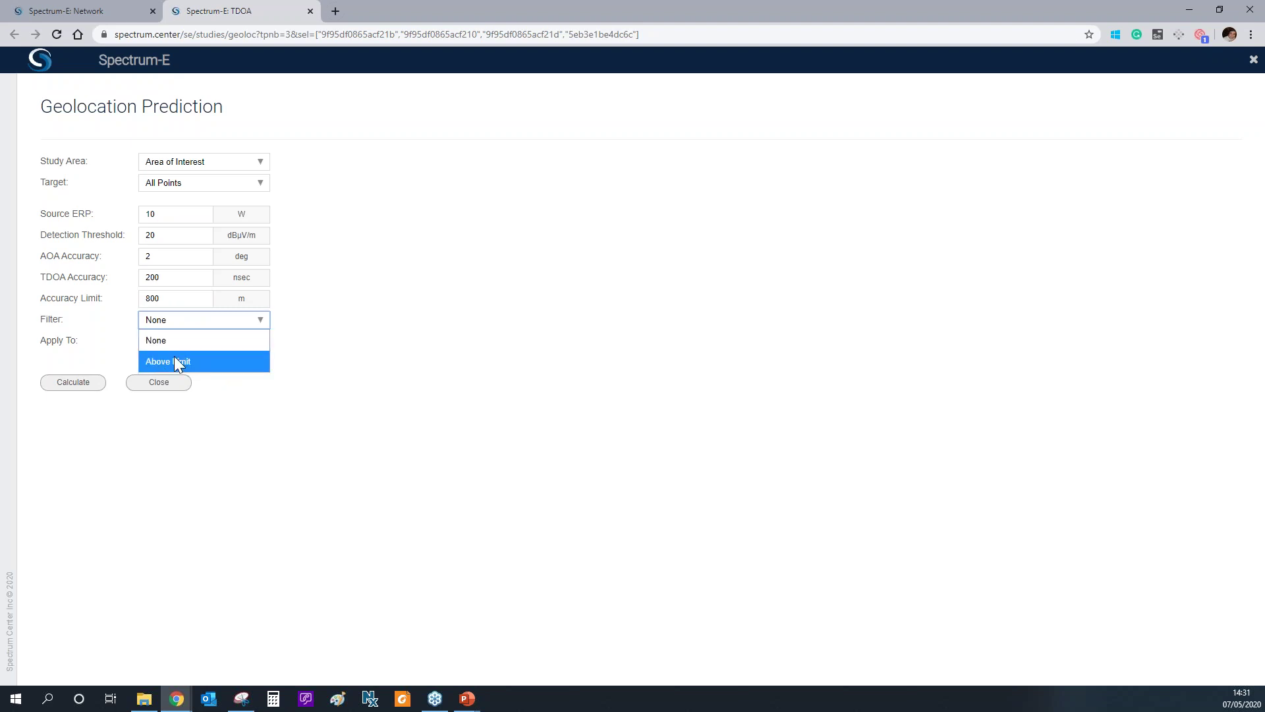
pyautogui.click(303, 336)
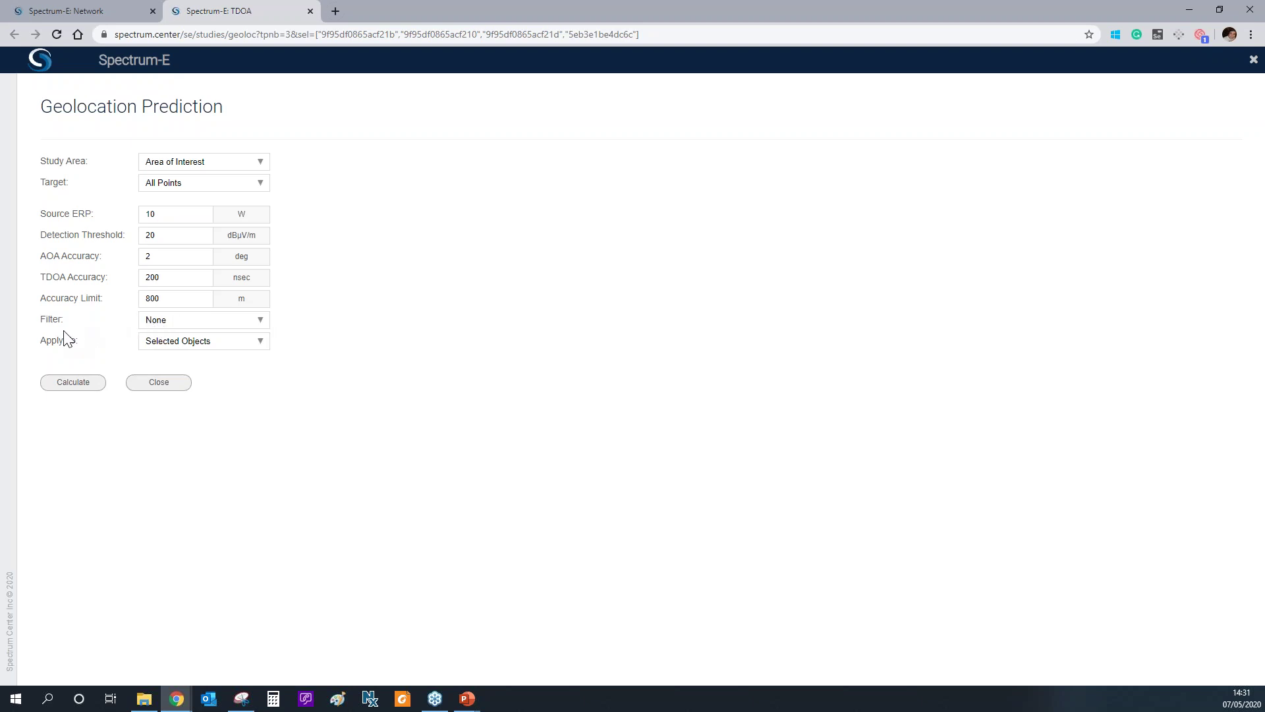
pyautogui.click(203, 345)
pyautogui.click(186, 362)
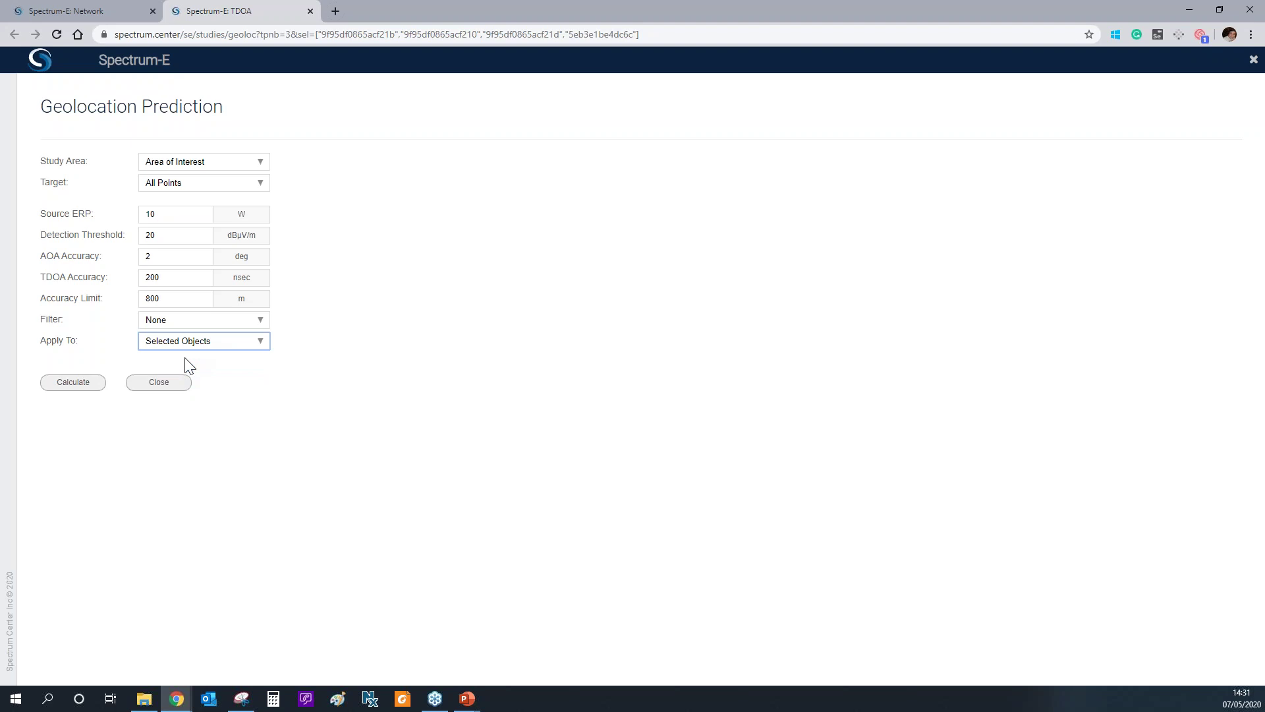
pyautogui.click(182, 348)
pyautogui.click(171, 361)
pyautogui.click(77, 385)
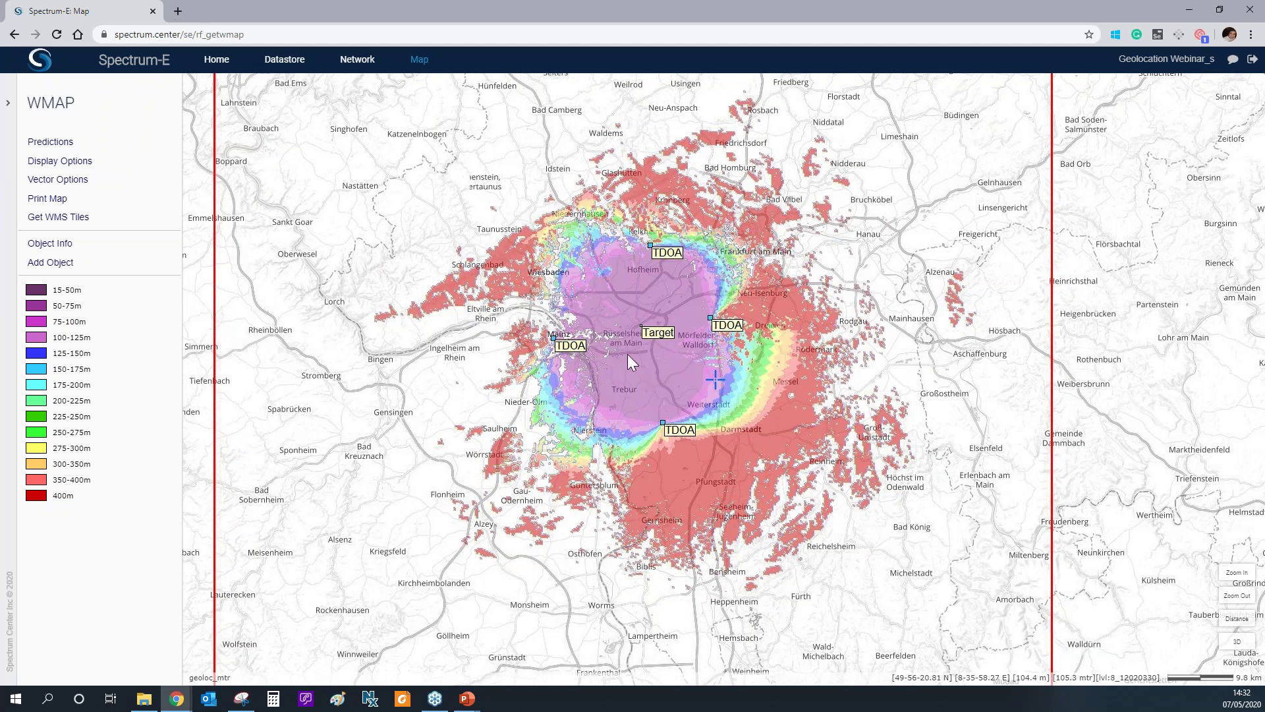
# Examine the predicted geolocation accuracy around the target and the four TDOA sensors on the map.
pyautogui.scroll(1, 628, 354)
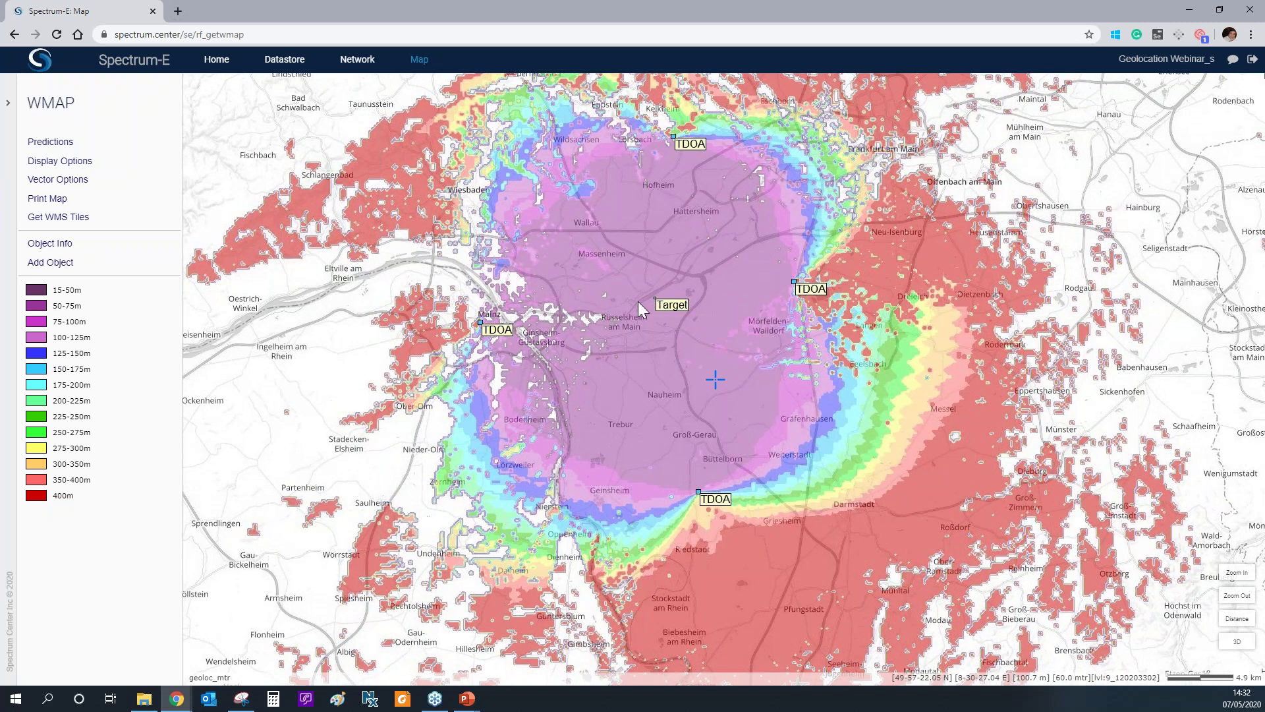
pyautogui.moveTo(582, 220); pyautogui.dragTo(594, 298)
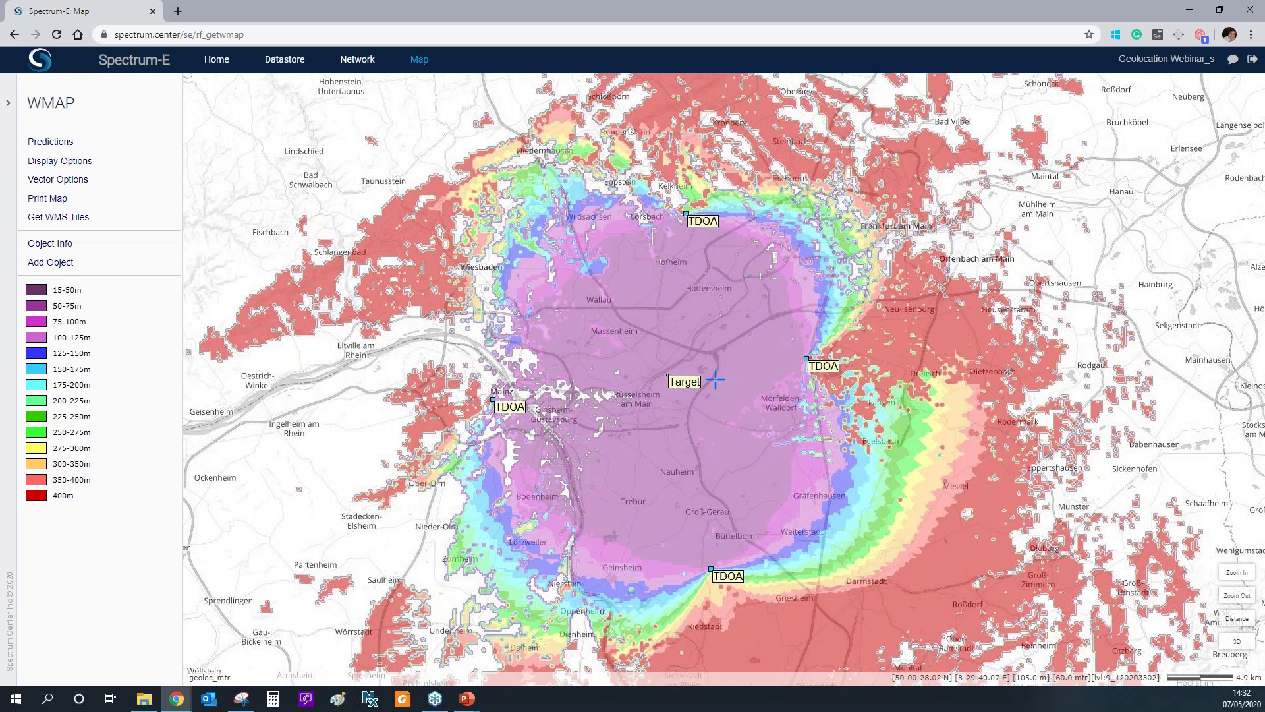
pyautogui.moveTo(725, 404); pyautogui.dragTo(724, 404)
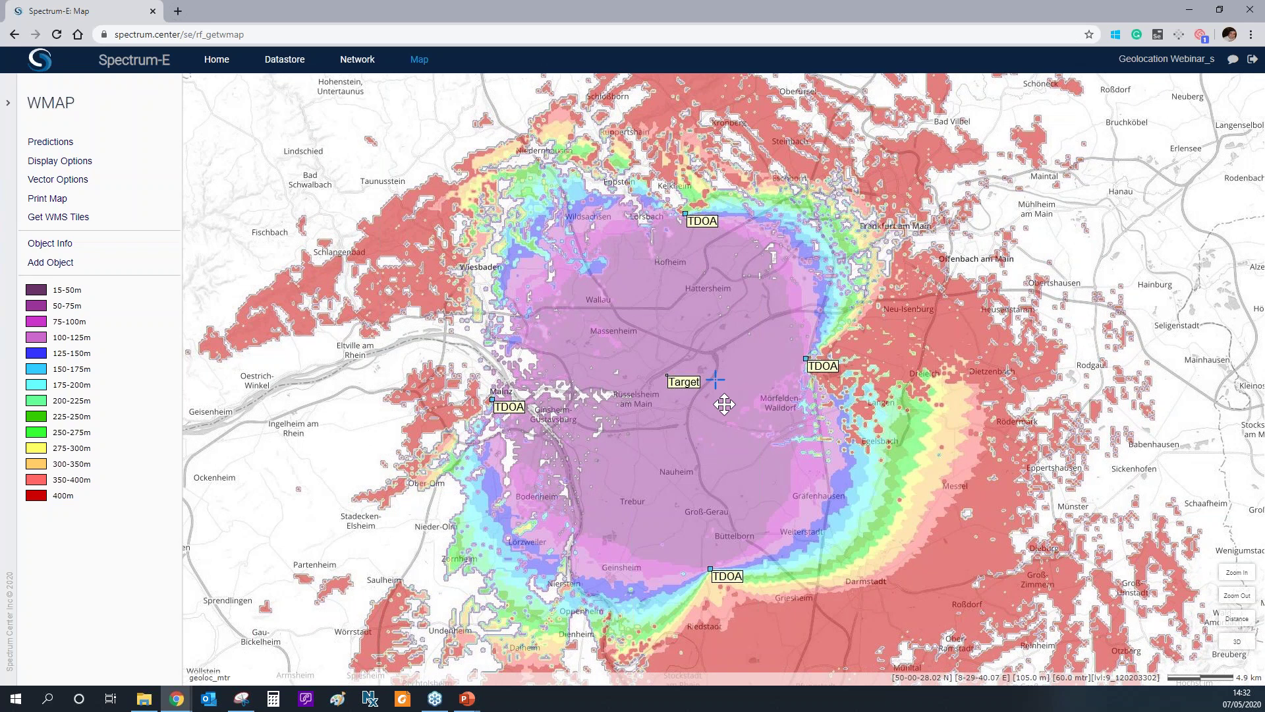
pyautogui.moveTo(724, 404); pyautogui.dragTo(672, 428)
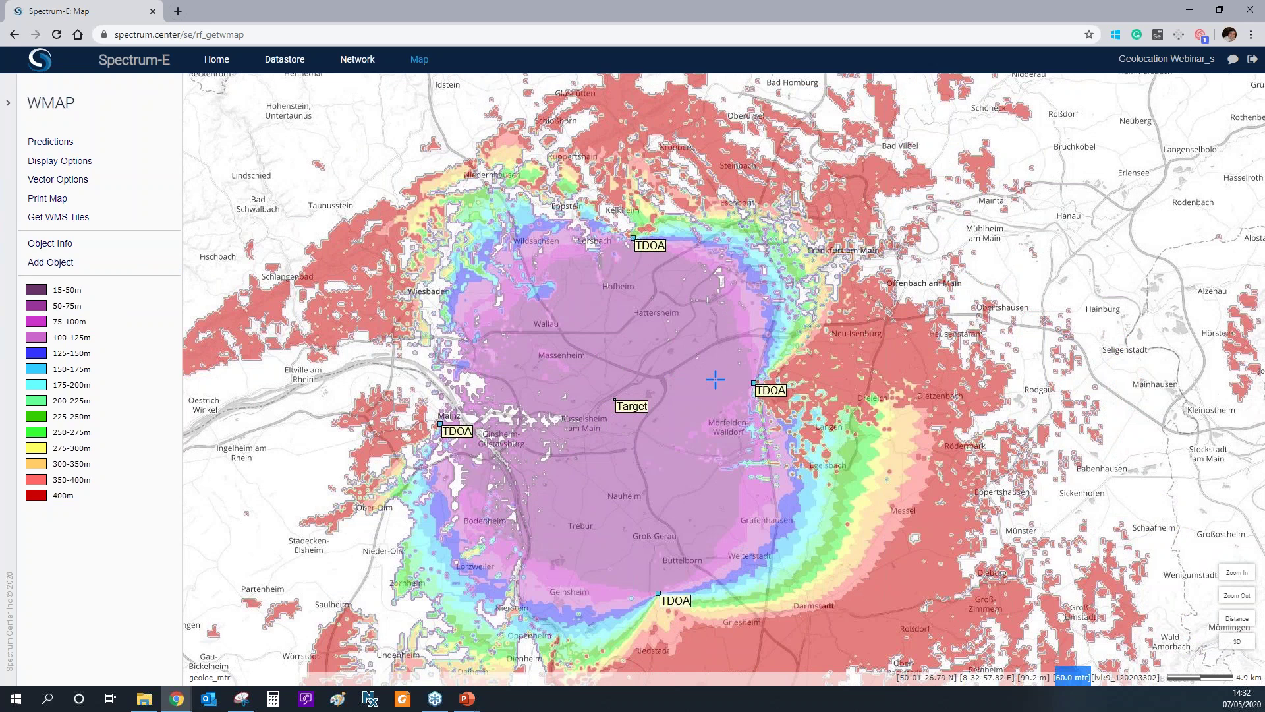
# Capture the TDOA geolocation accuracy map around the target and all four sensors with Snipping Tool.
pyautogui.moveTo(801, 473); pyautogui.dragTo(680, 473)
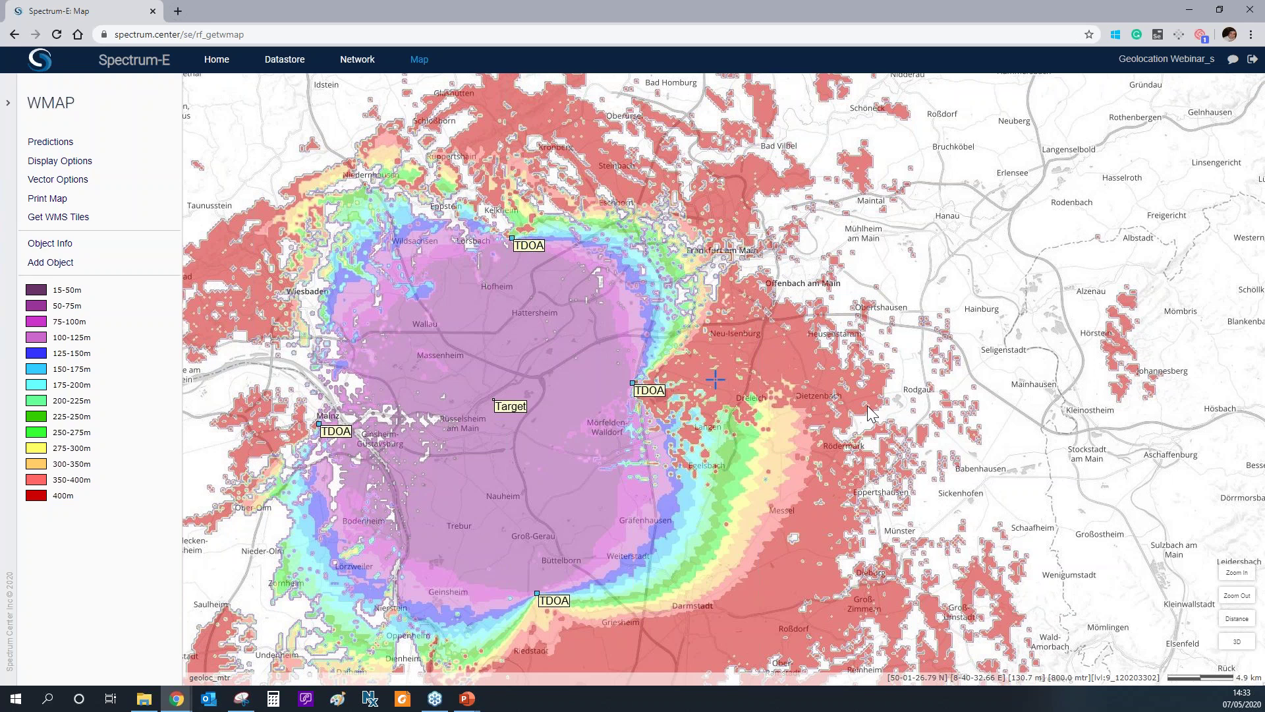
pyautogui.moveTo(801, 412); pyautogui.dragTo(795, 412)
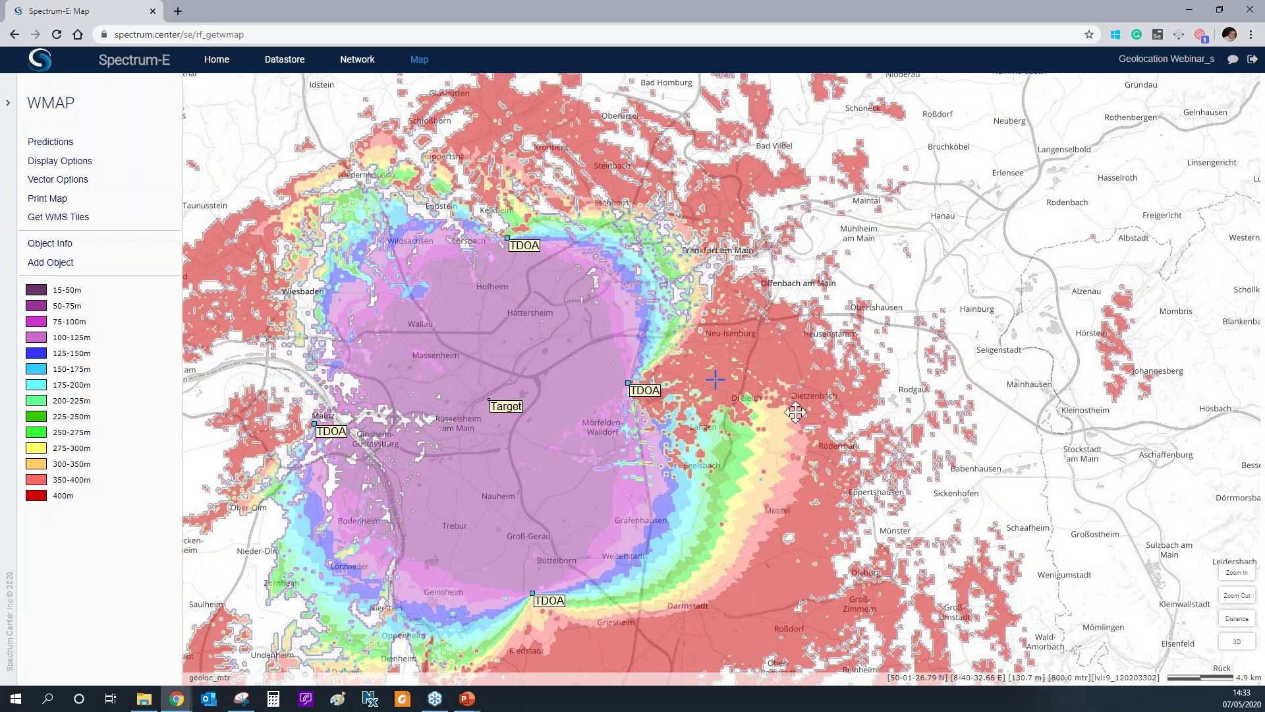
pyautogui.moveTo(795, 411); pyautogui.dragTo(838, 409)
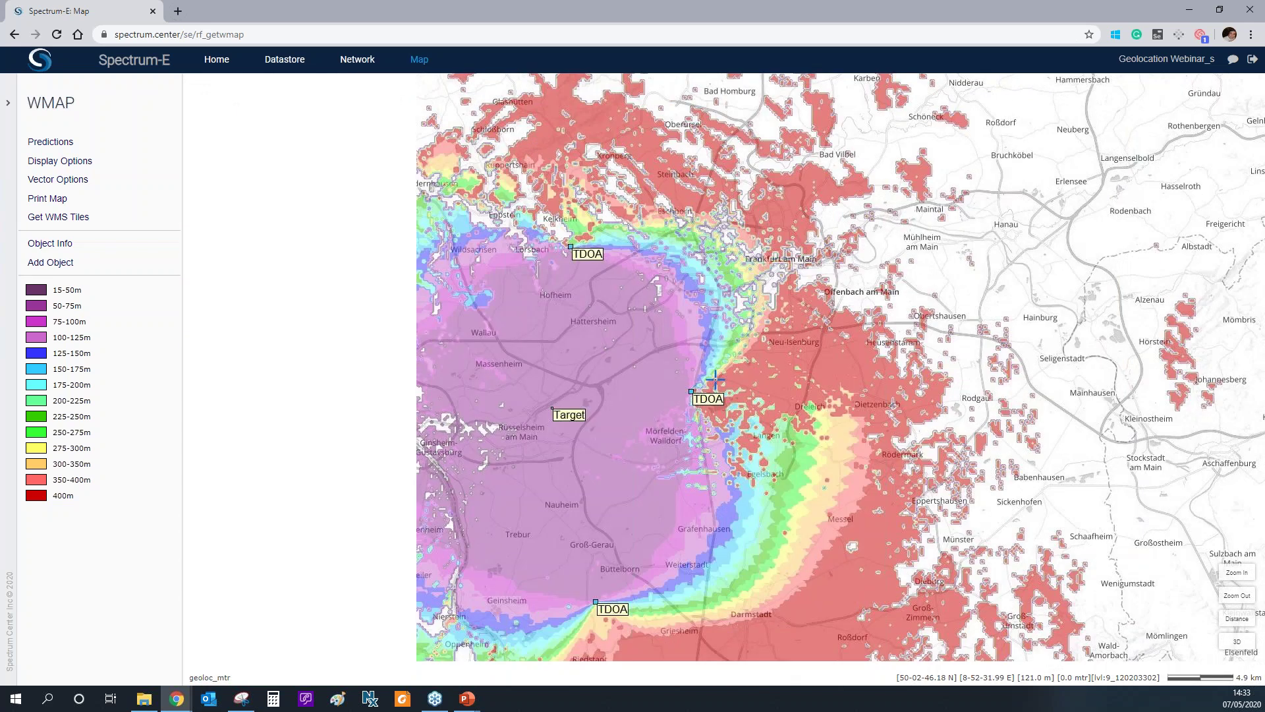
pyautogui.moveTo(623, 498); pyautogui.dragTo(740, 490)
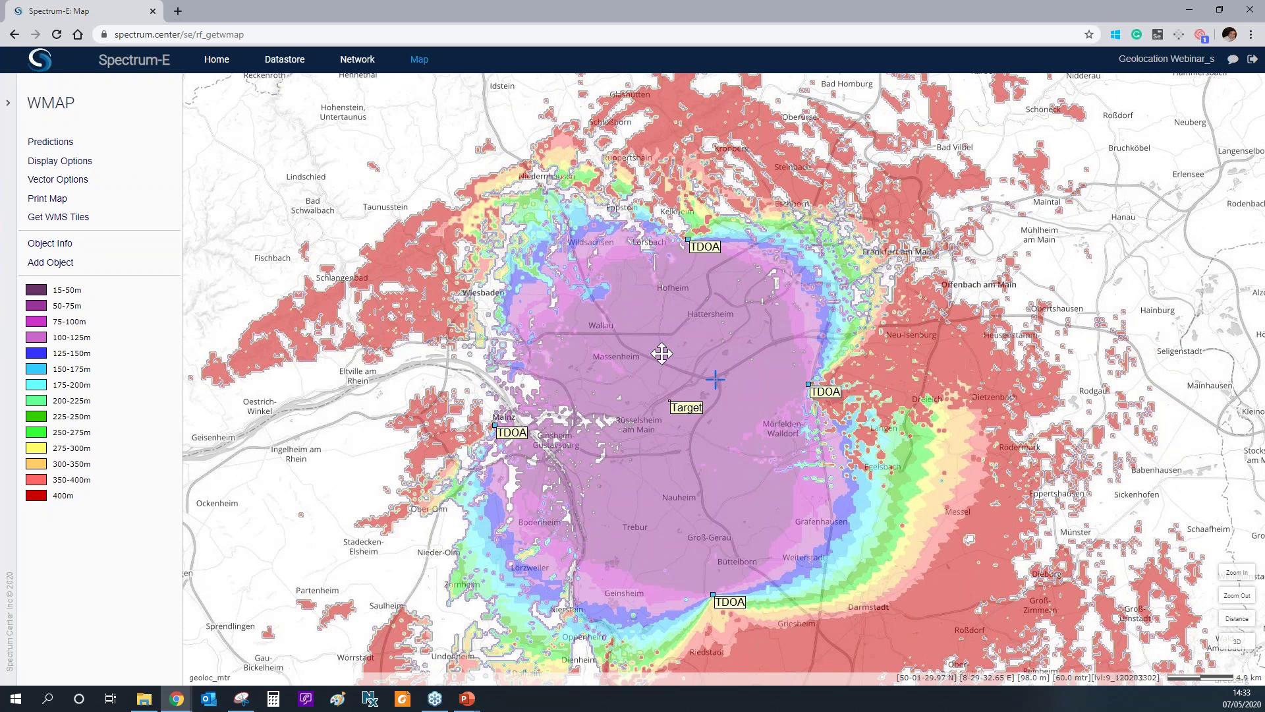
pyautogui.moveTo(662, 354); pyautogui.dragTo(671, 348)
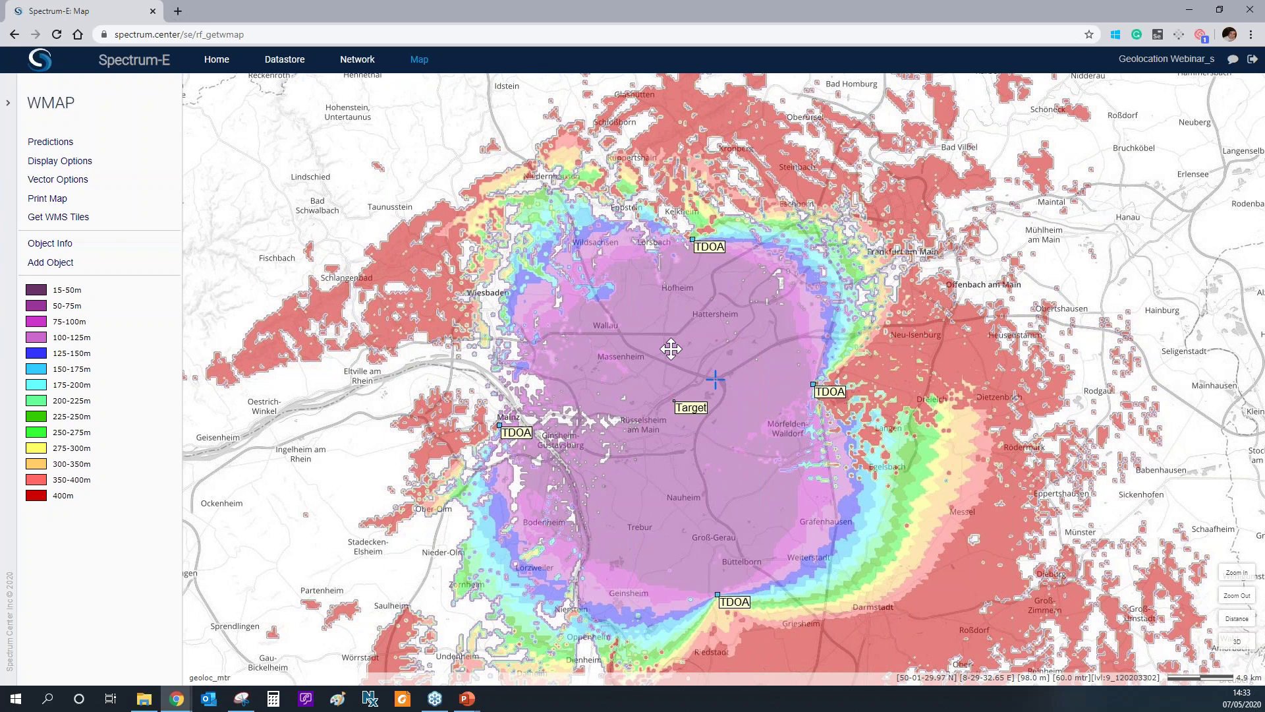
pyautogui.moveTo(670, 348); pyautogui.dragTo(712, 332)
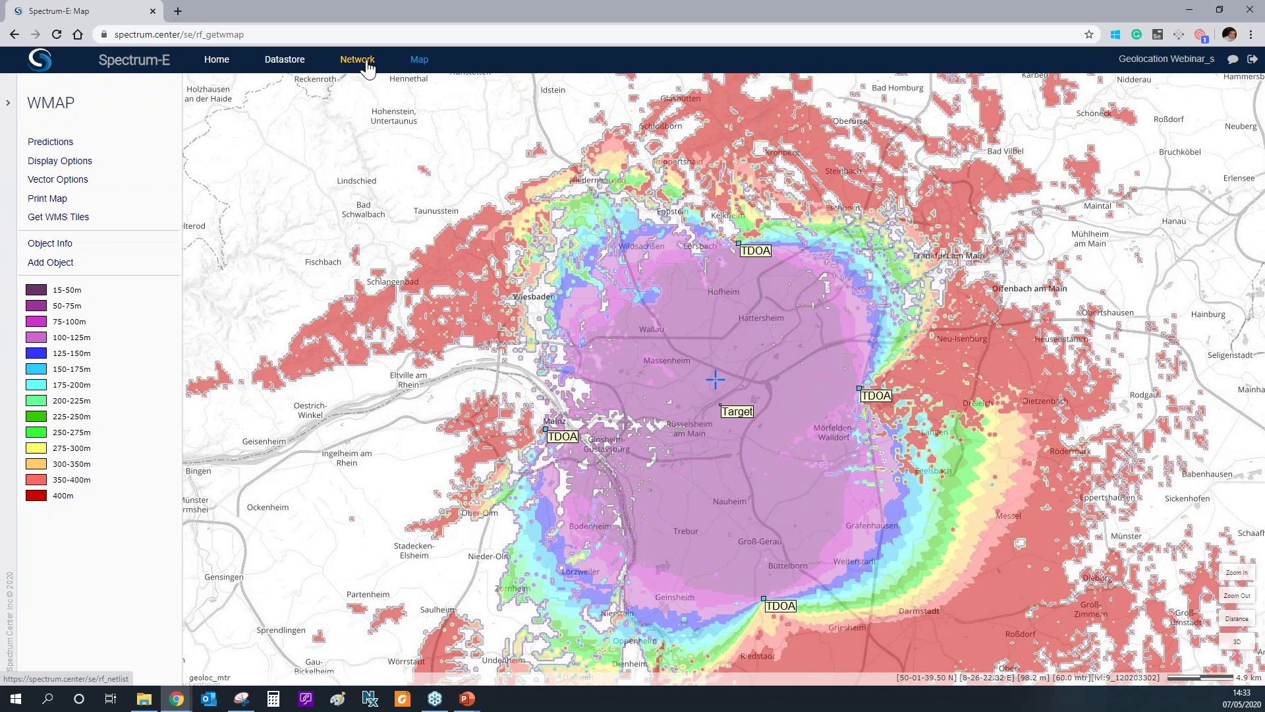
pyautogui.click(358, 60)
pyautogui.click(419, 60)
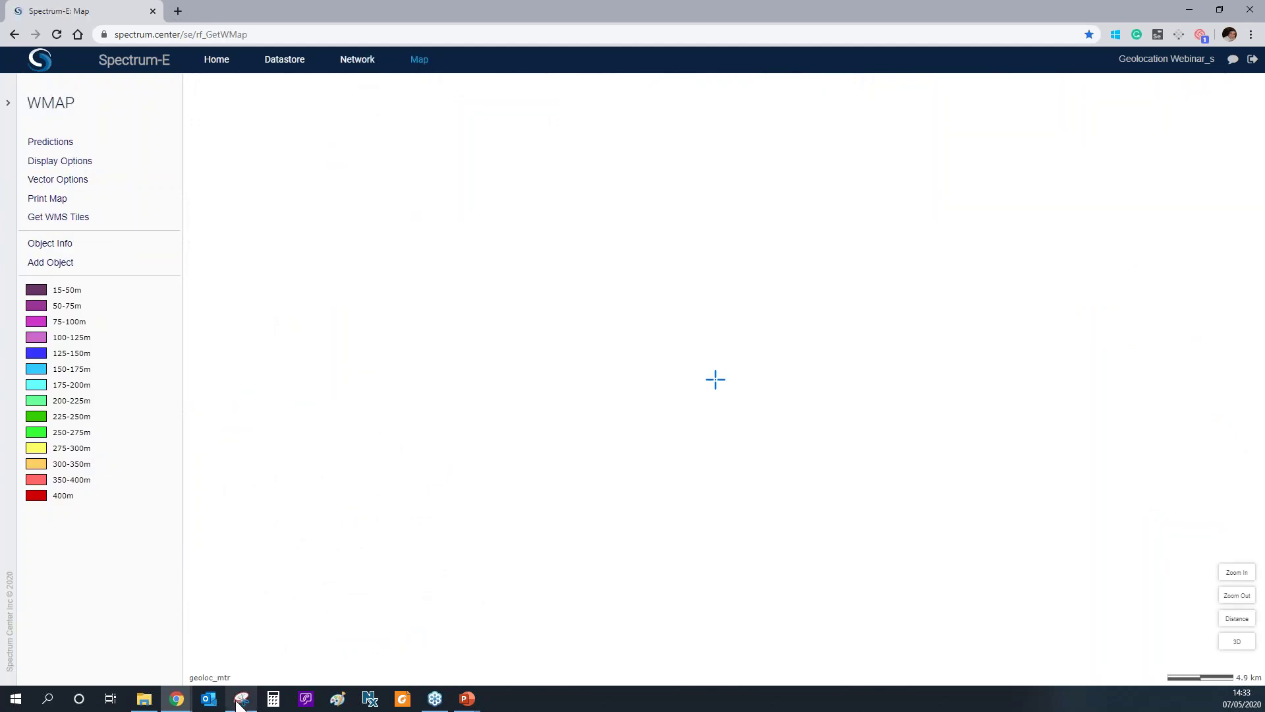
pyautogui.moveTo(239, 704)
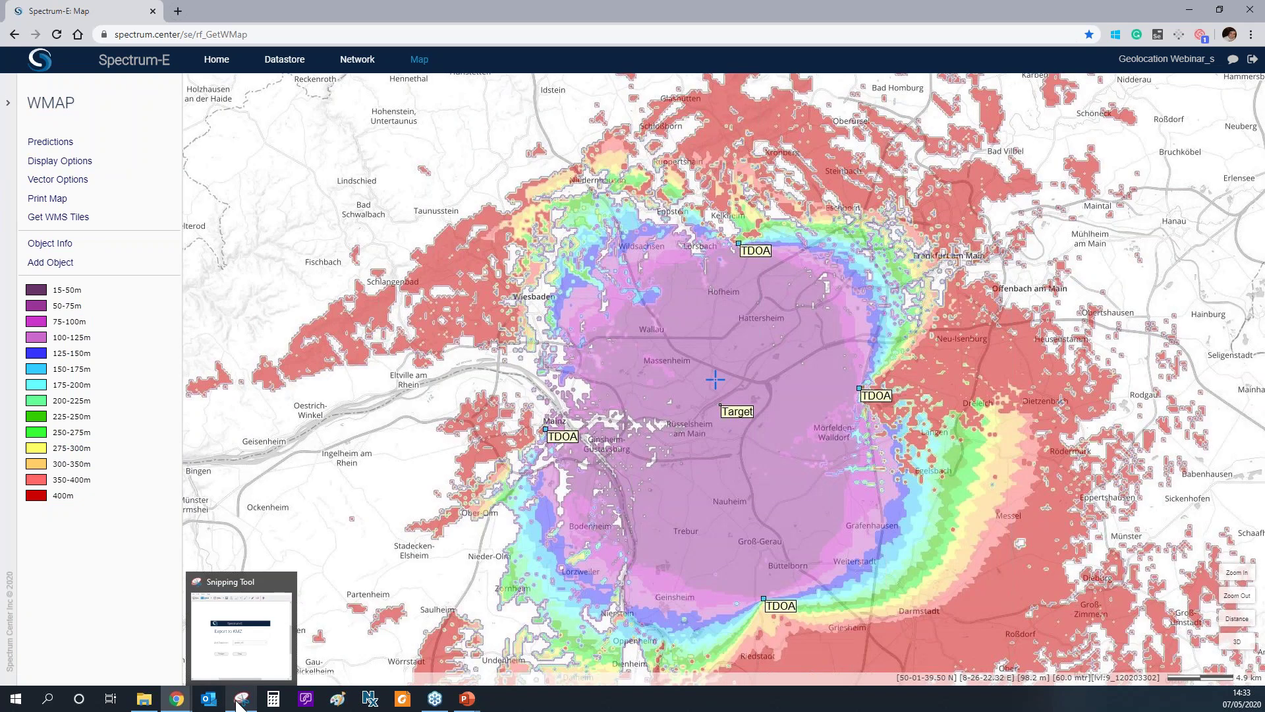
pyautogui.click(240, 704)
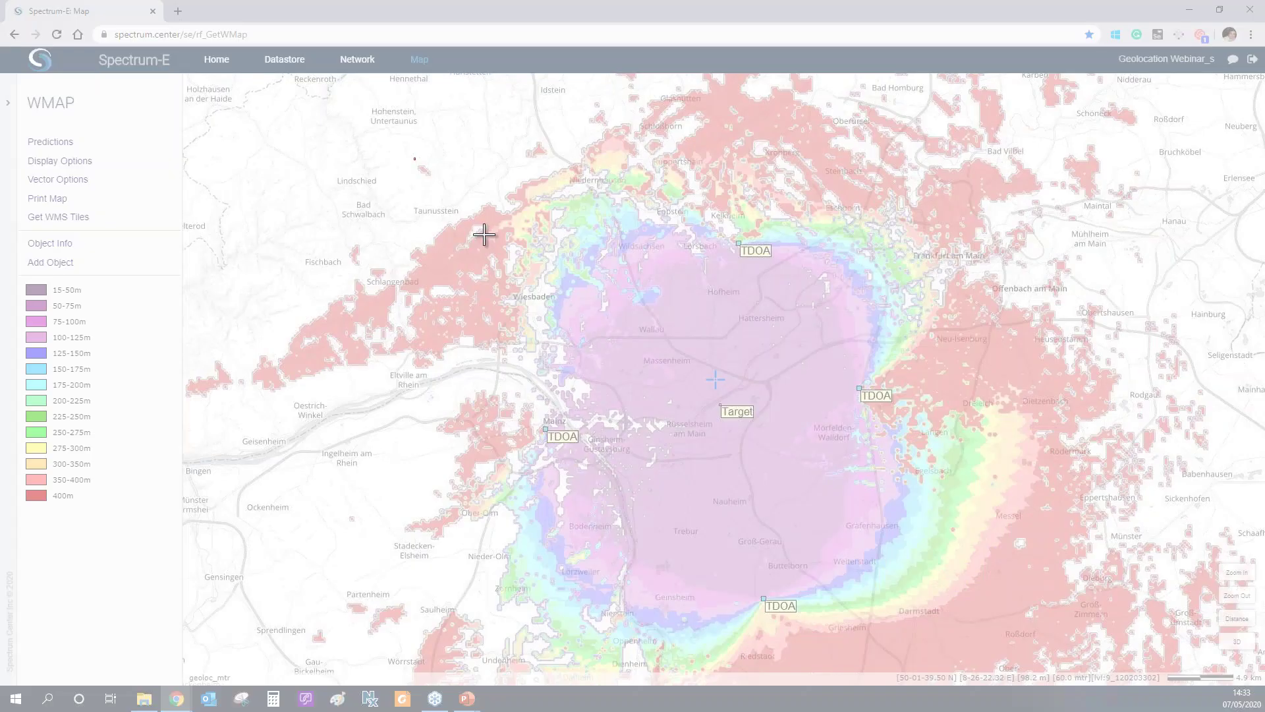
pyautogui.moveTo(414, 158); pyautogui.dragTo(1018, 656)
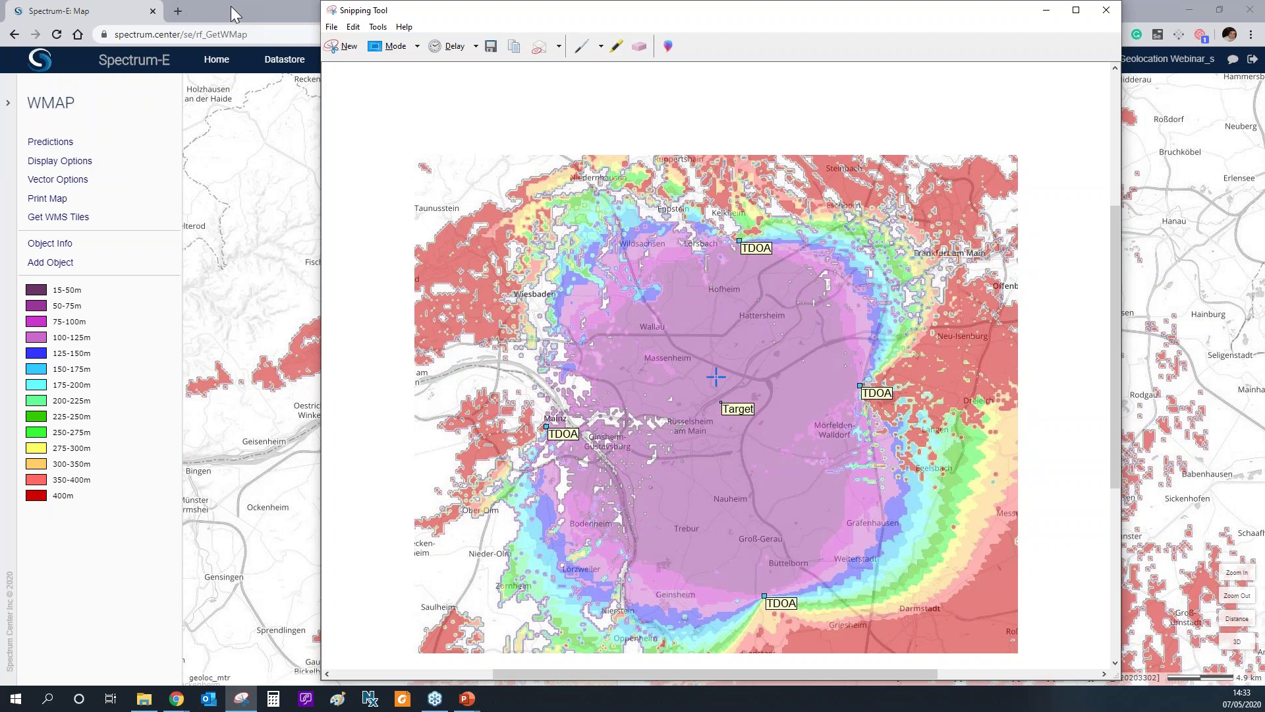
# Return to the Spectrum-E network list and change the technology of the four selected sensors to TDOA AOA.
pyautogui.click(231, 6)
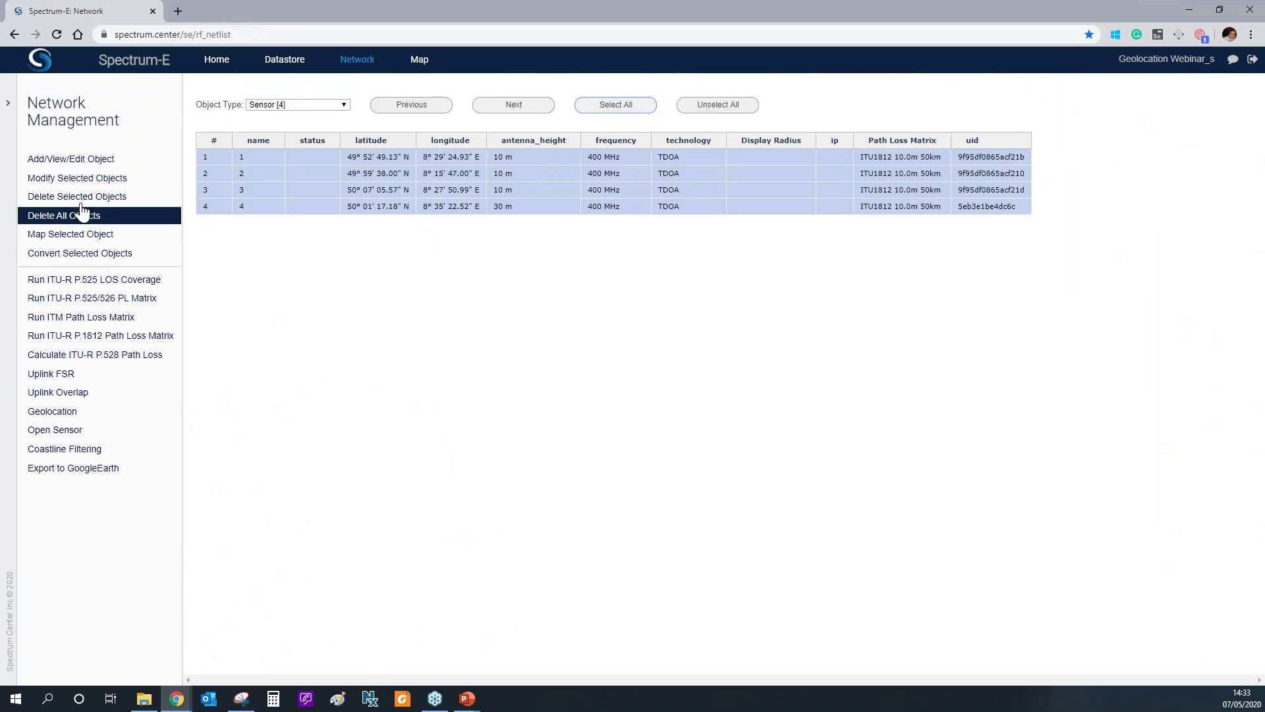
pyautogui.click(79, 181)
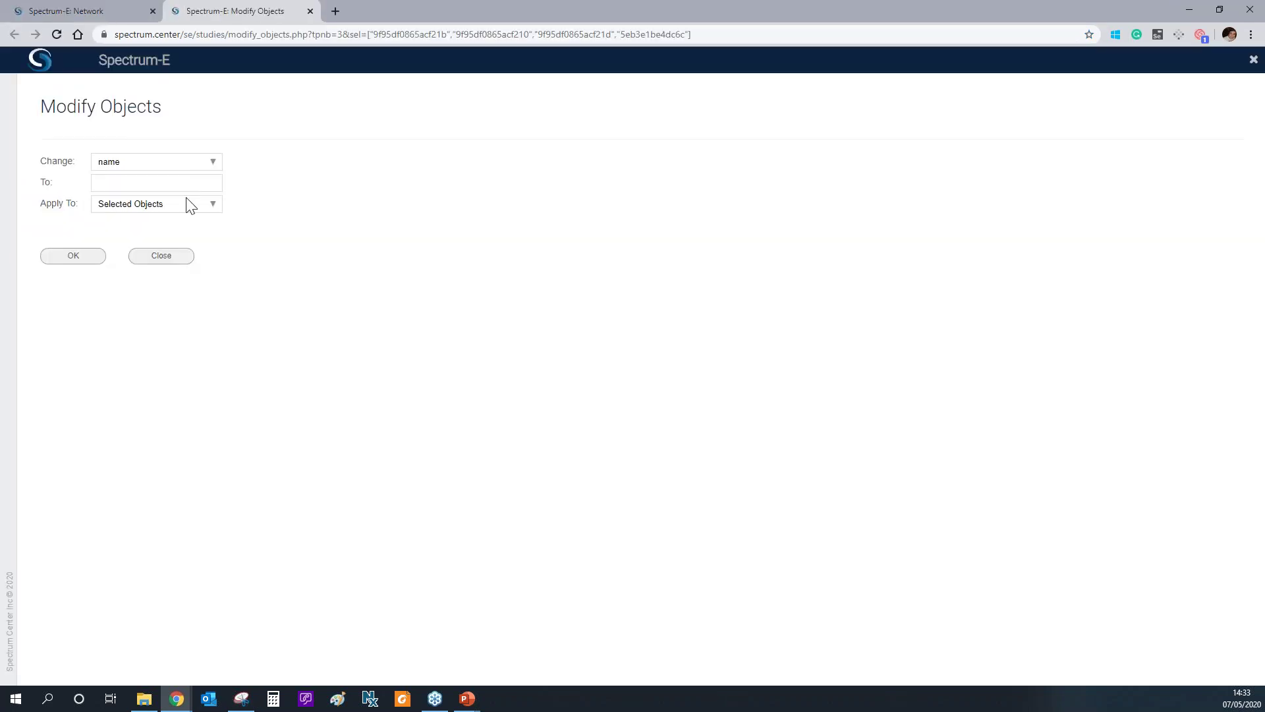
pyautogui.click(185, 162)
pyautogui.click(156, 308)
pyautogui.click(132, 181)
pyautogui.write('TDOA')
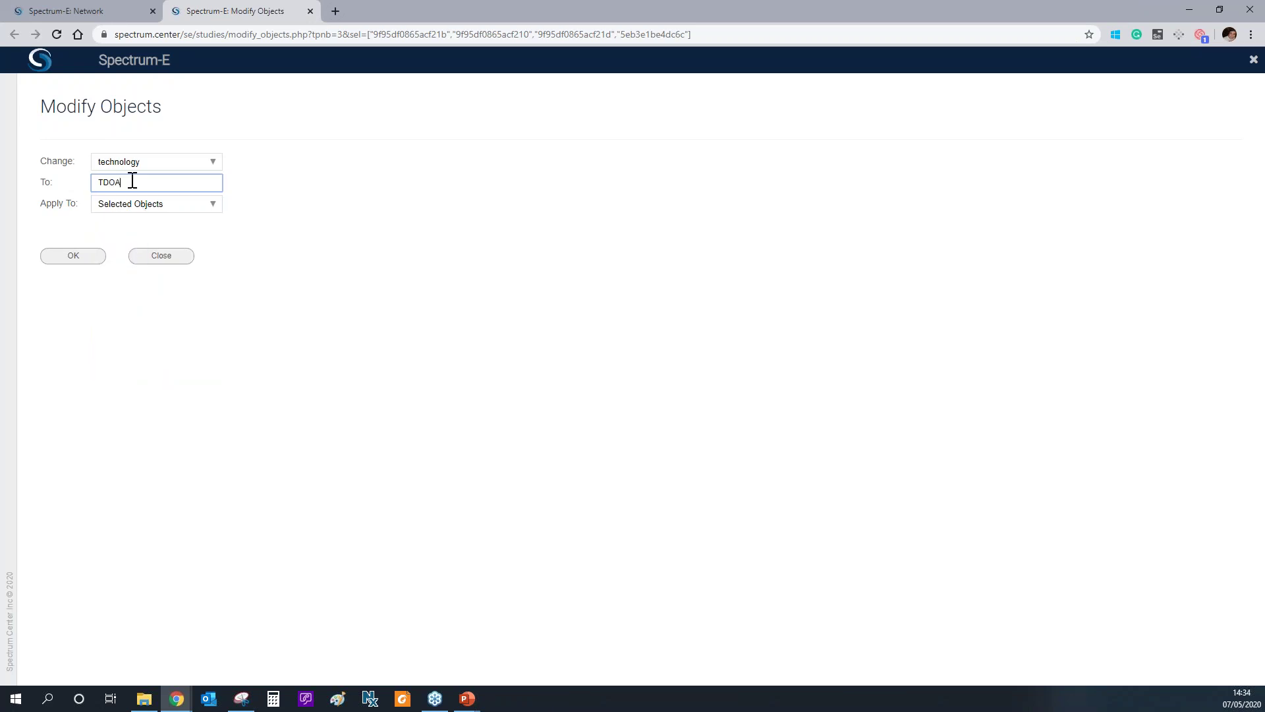
pyautogui.write(' AOA')
pyautogui.click(74, 257)
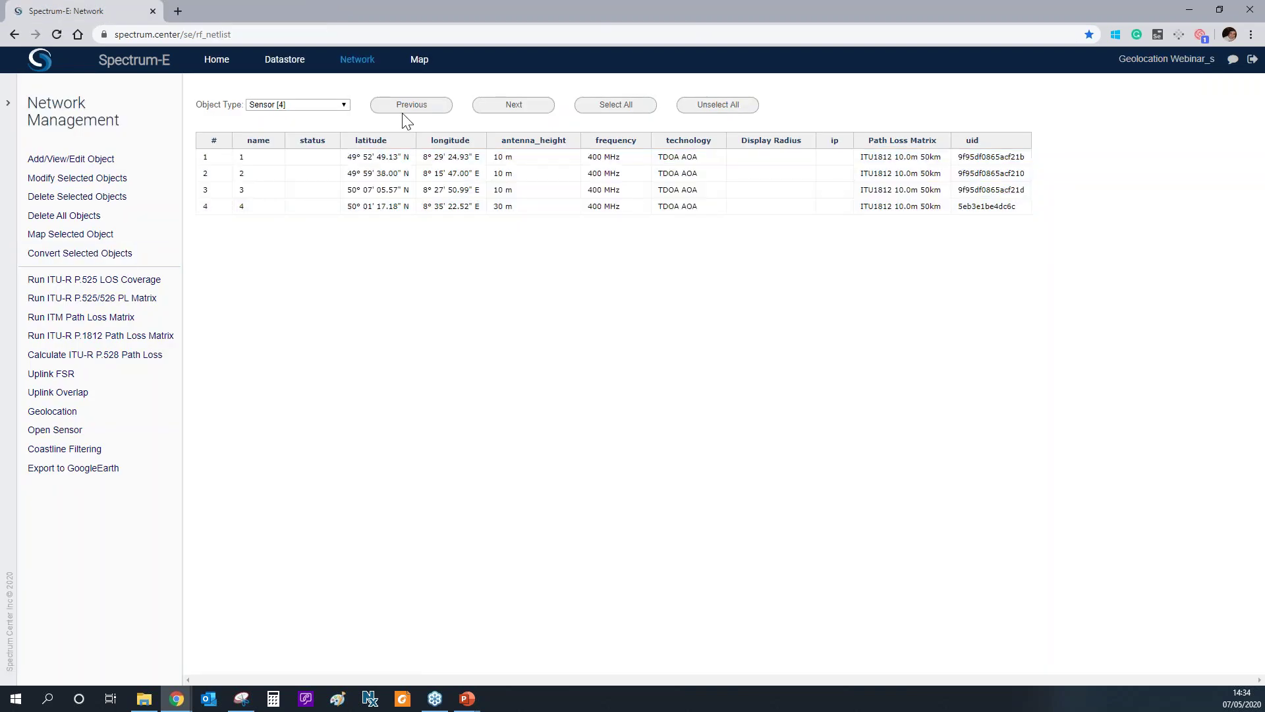
# Rerun the ITU-R P.1812 path loss for all sensors and predict geolocation with 10 W ERP, 20 dBµV/m, 2 deg AOA, 200 nsec TDOA and 800 m limit.
pyautogui.click(599, 111)
pyautogui.click(100, 335)
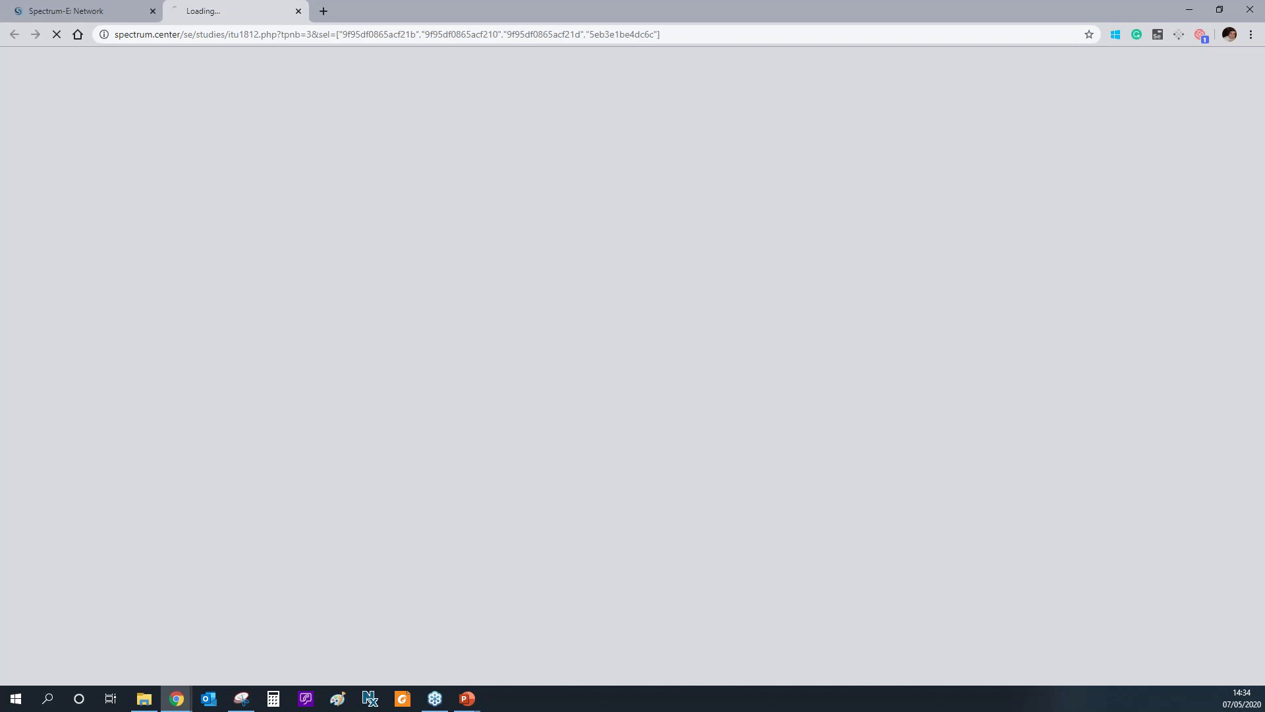
pyautogui.click(74, 375)
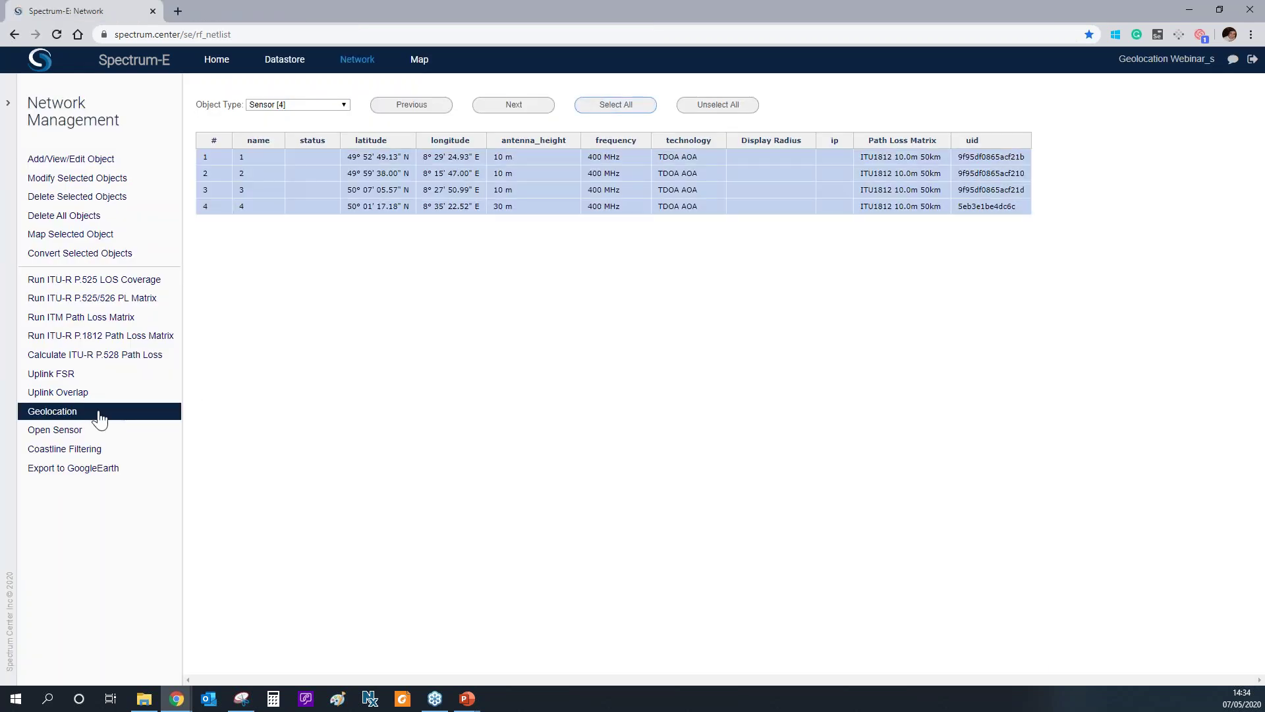
pyautogui.click(99, 412)
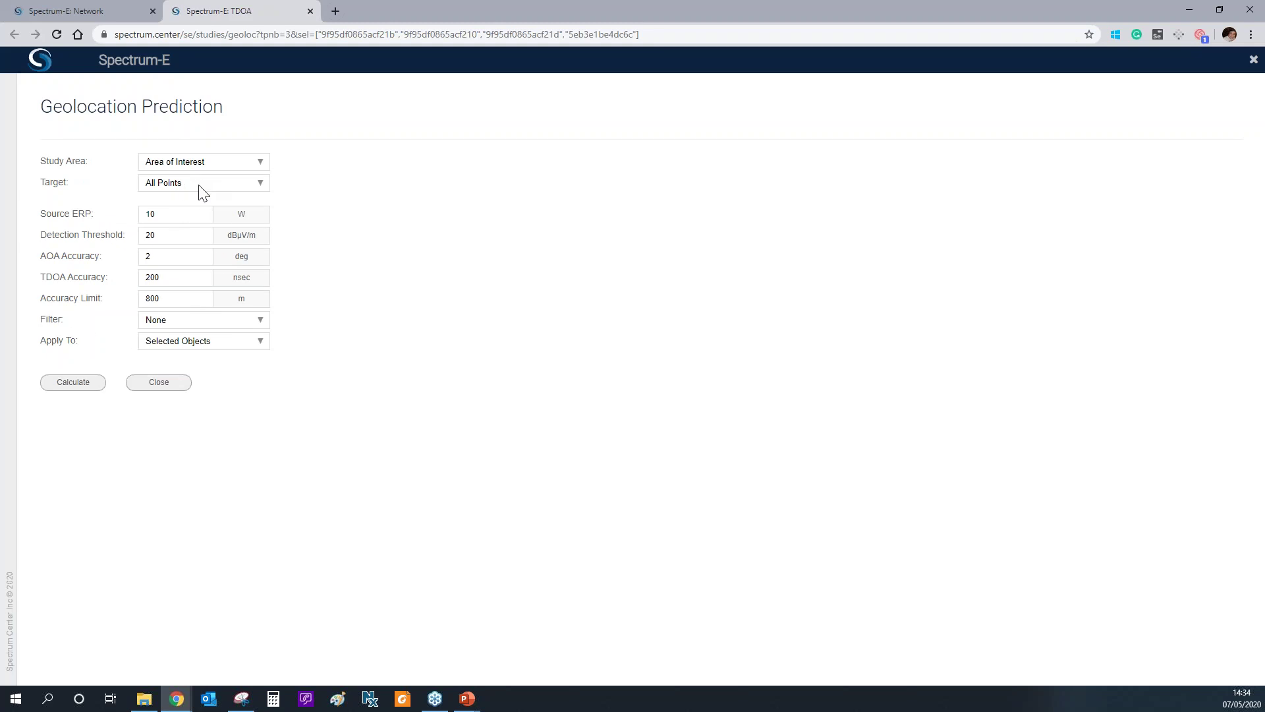
pyautogui.click(96, 389)
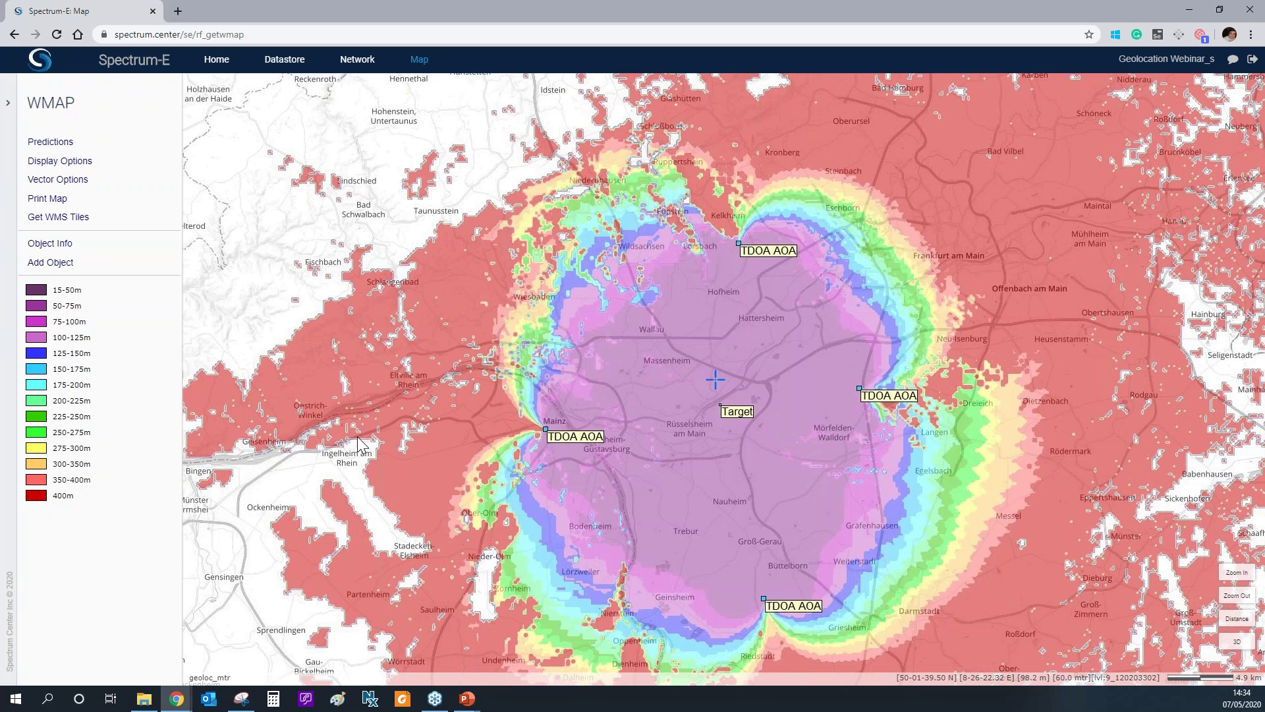
# Compare the combined TDOA AOA accuracy map side by side with the captured TDOA-only image, then minimize the image window.
pyautogui.moveTo(817, 512); pyautogui.dragTo(520, 451)
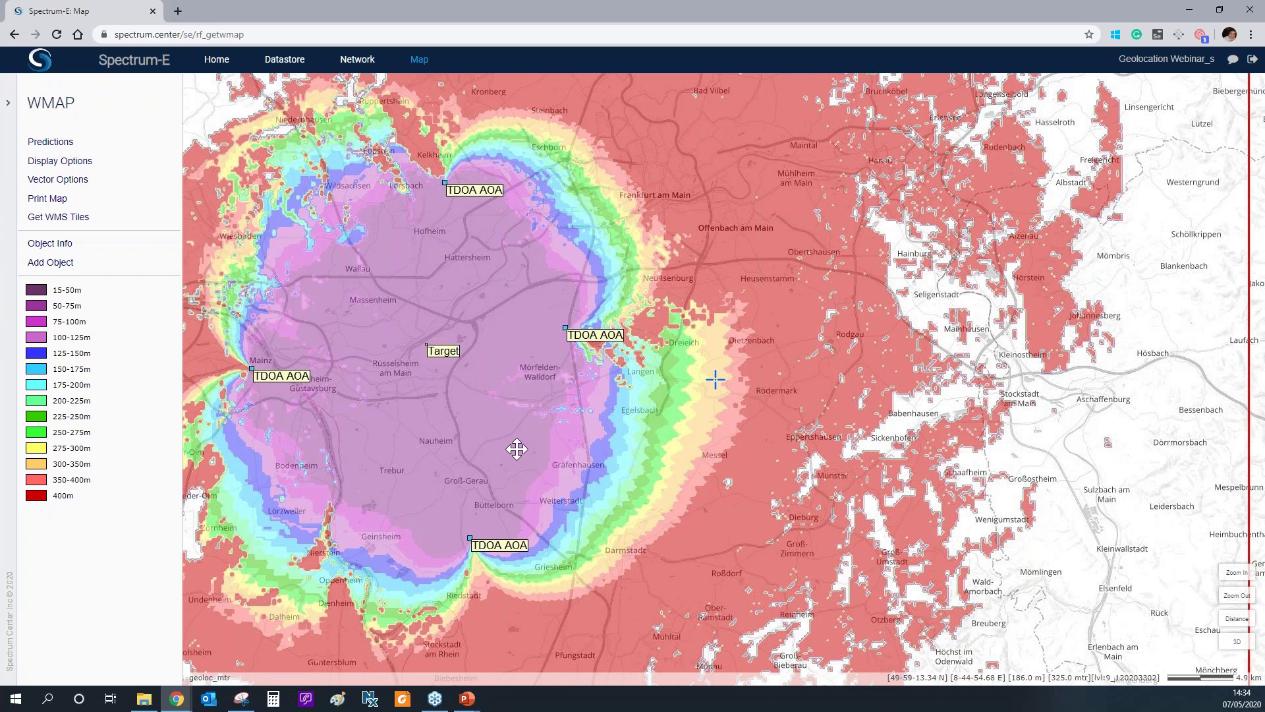
pyautogui.moveTo(516, 449); pyautogui.dragTo(536, 450)
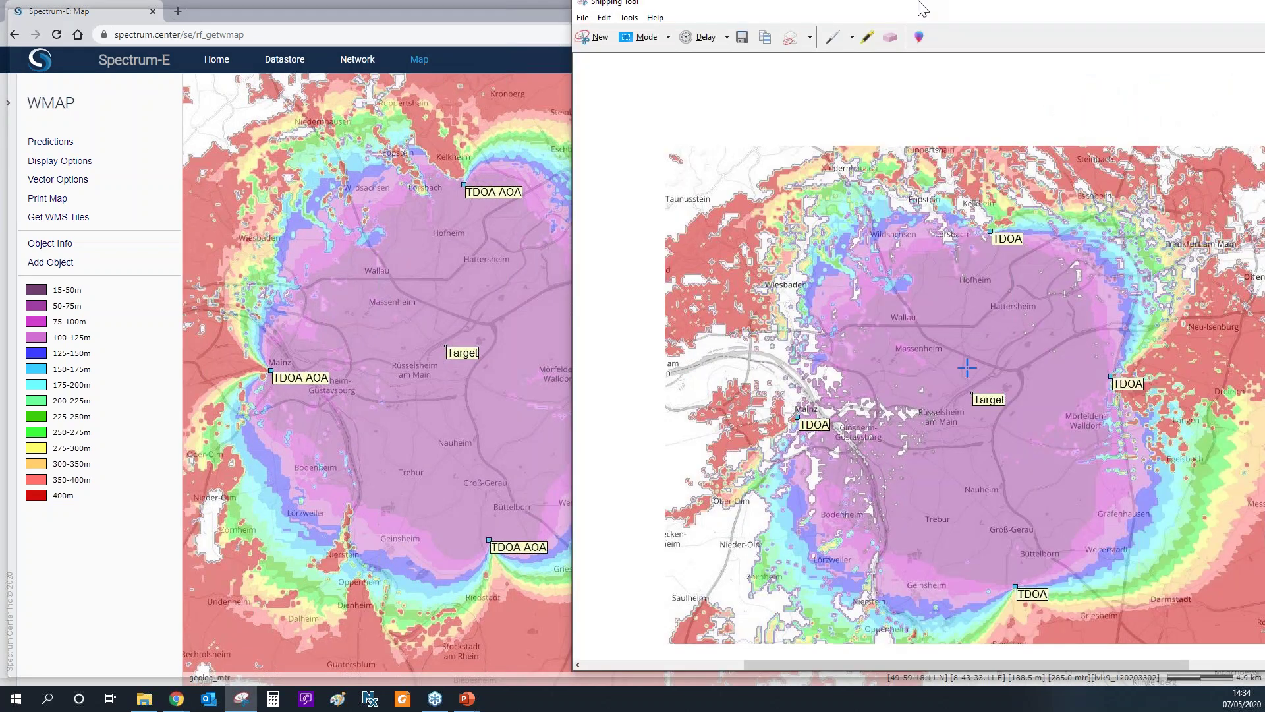
pyautogui.moveTo(922, 9); pyautogui.dragTo(649, 50)
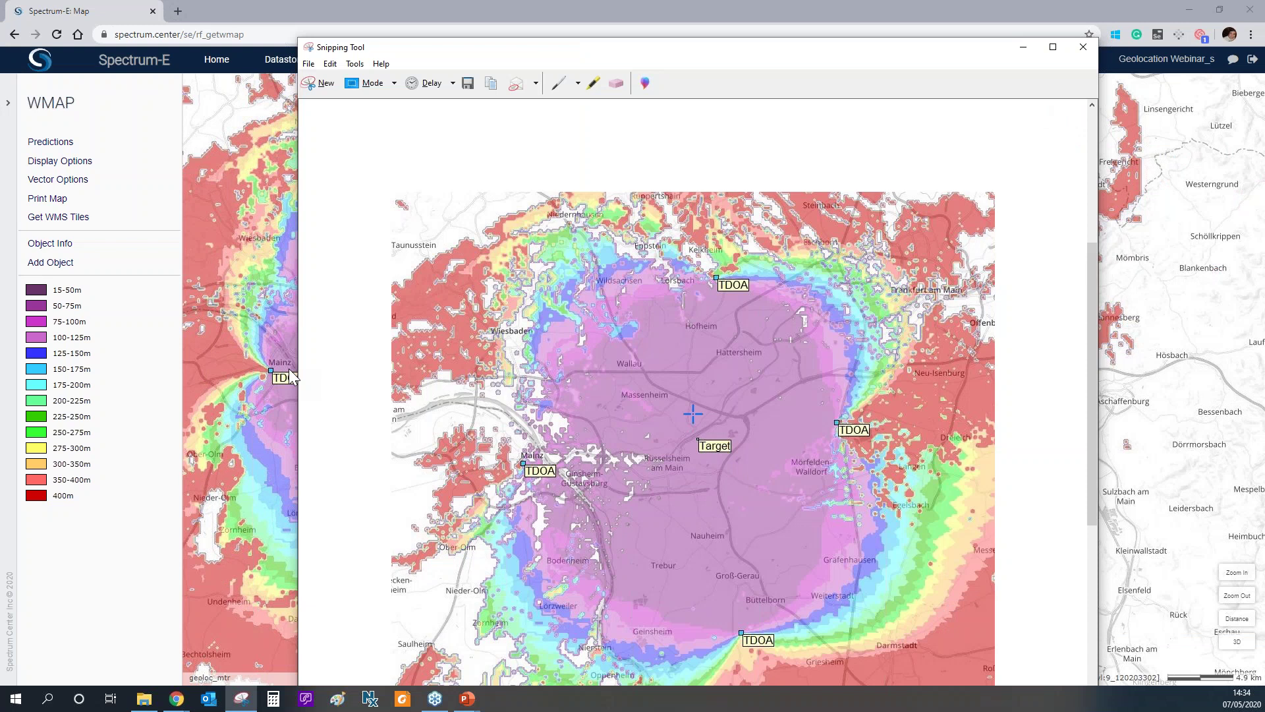
pyautogui.moveTo(297, 379); pyautogui.dragTo(564, 378)
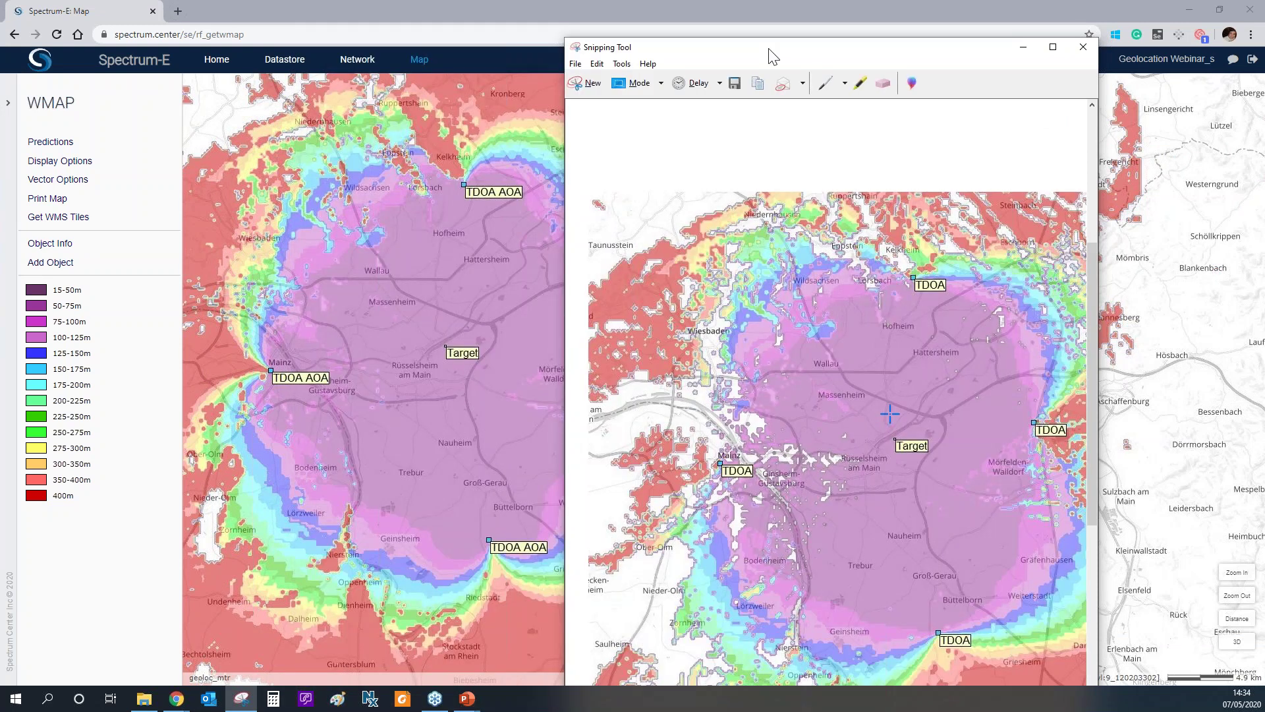
pyautogui.moveTo(772, 56); pyautogui.dragTo(917, 32)
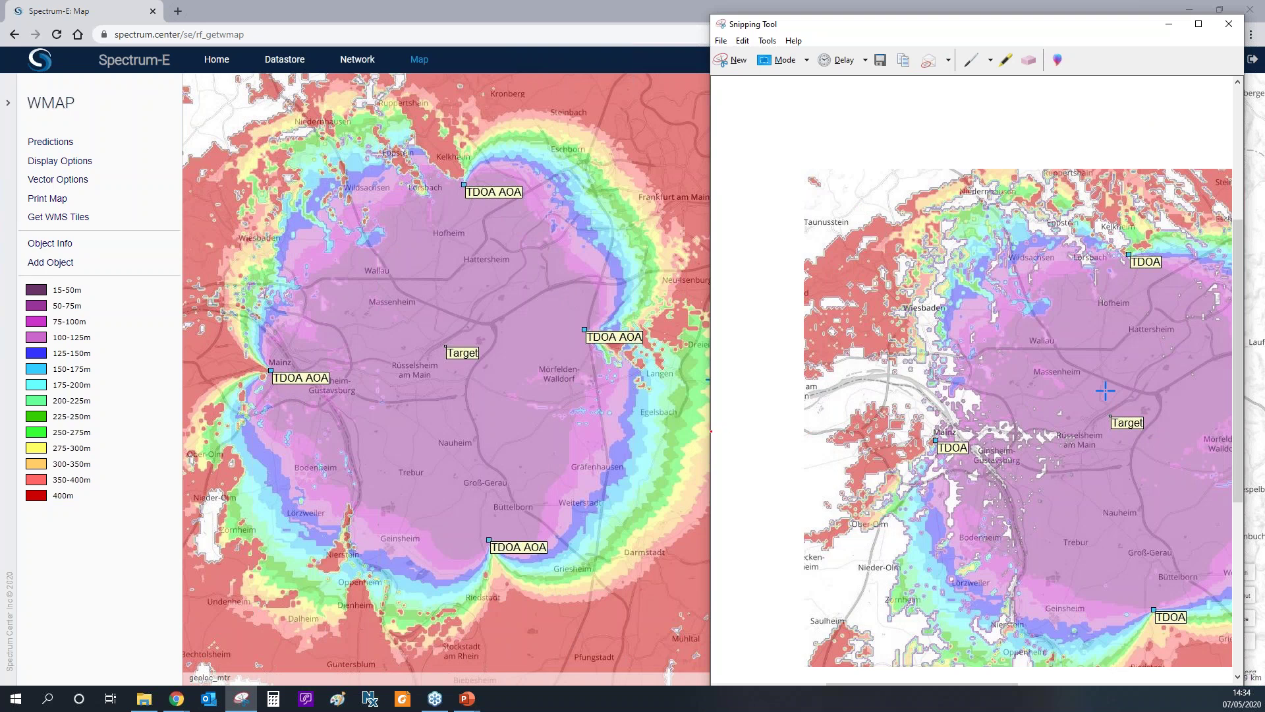
pyautogui.moveTo(711, 431); pyautogui.dragTo(747, 431)
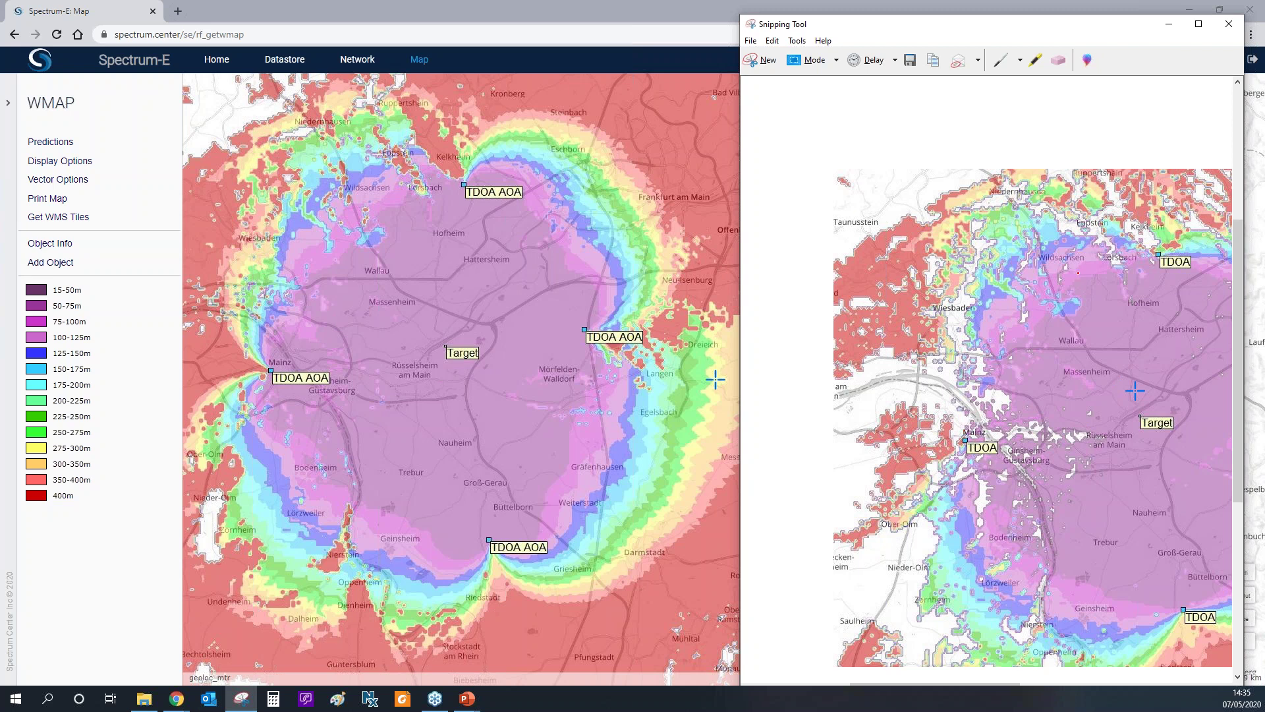
pyautogui.click(1170, 30)
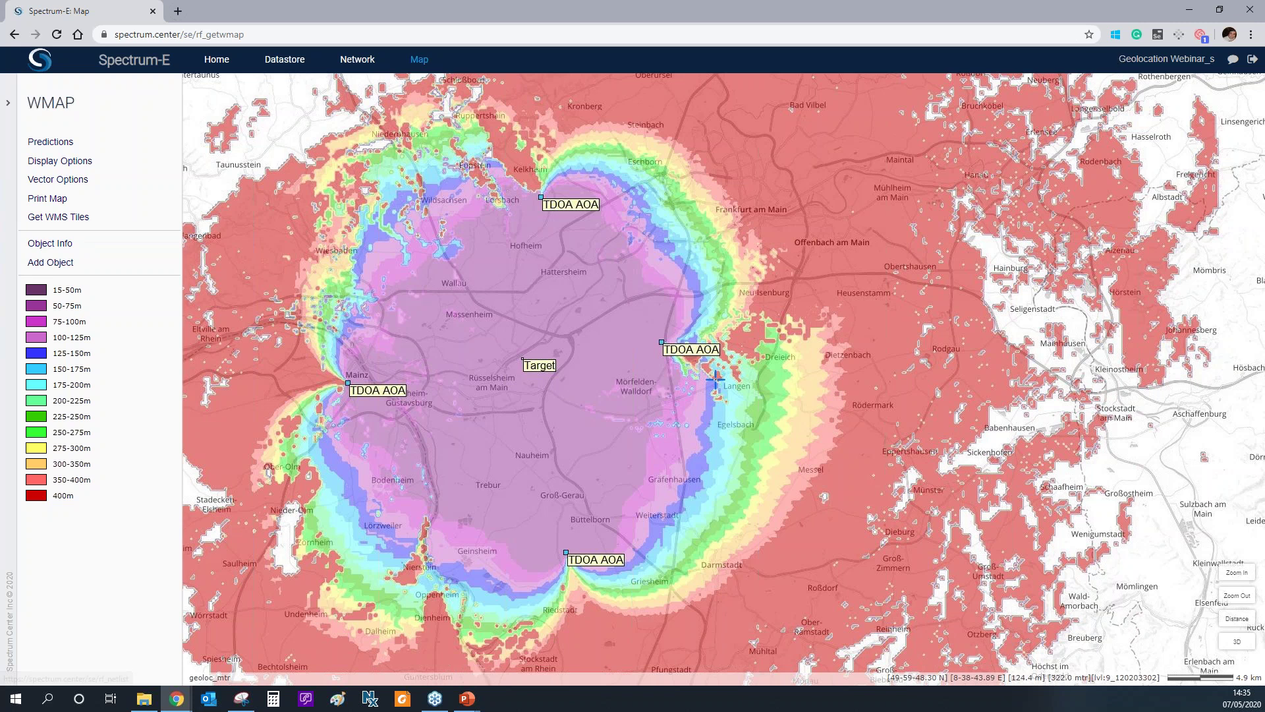
# Unselect the current geolocation prediction and make Geolocation Webinar_L the current network.
pyautogui.click(84, 147)
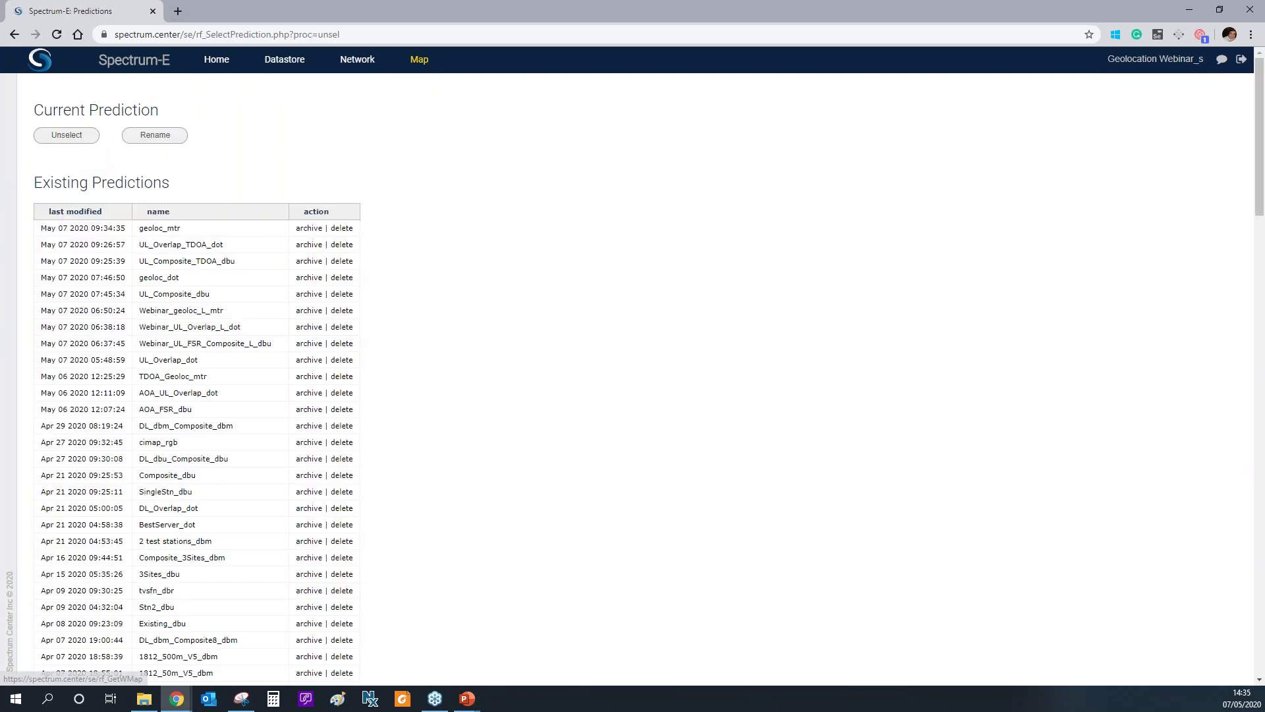
pyautogui.click(419, 59)
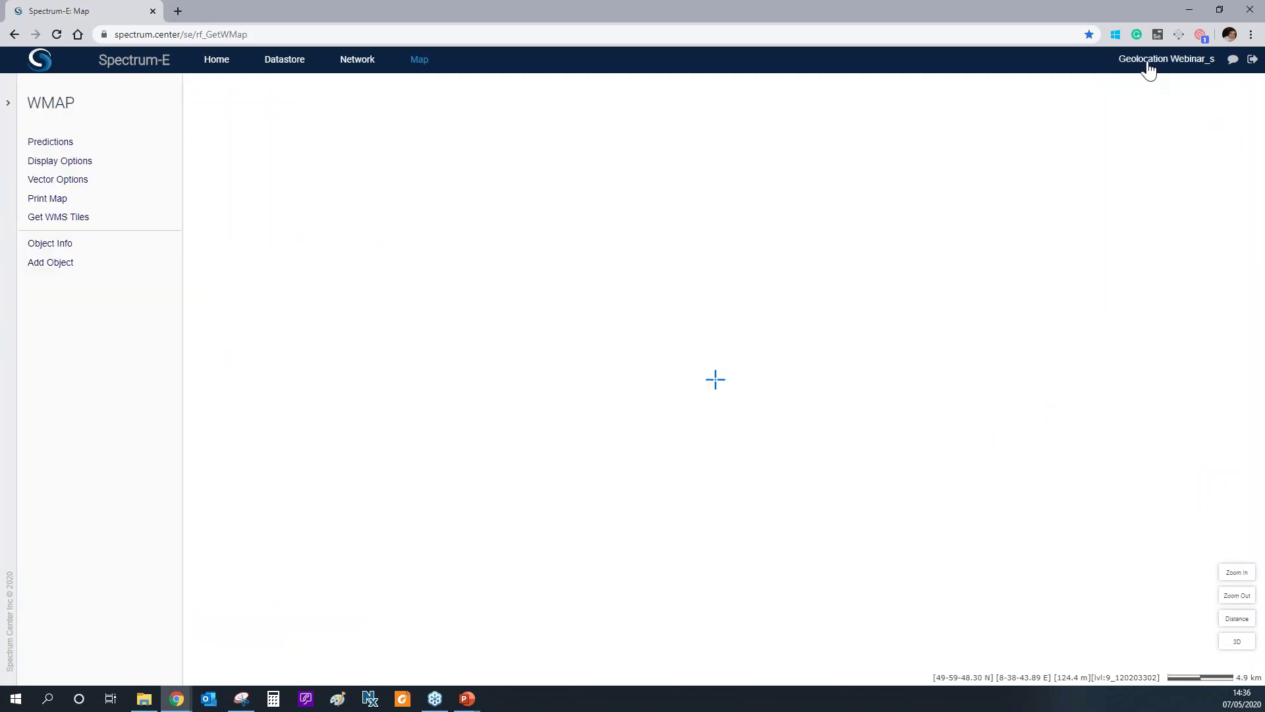
pyautogui.click(1148, 63)
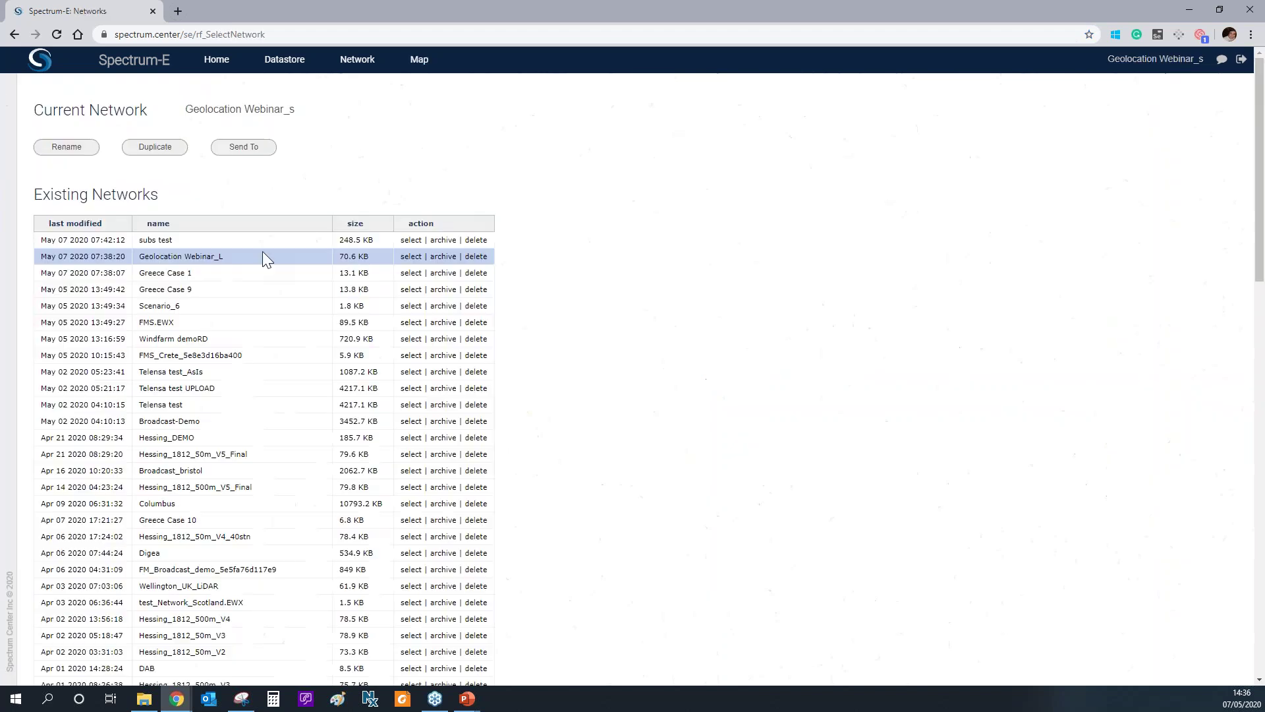
# Review the sensor list of the Geolocation Webinar_L network and examine the sensor locations and study area boundary on the map.
pyautogui.click(358, 61)
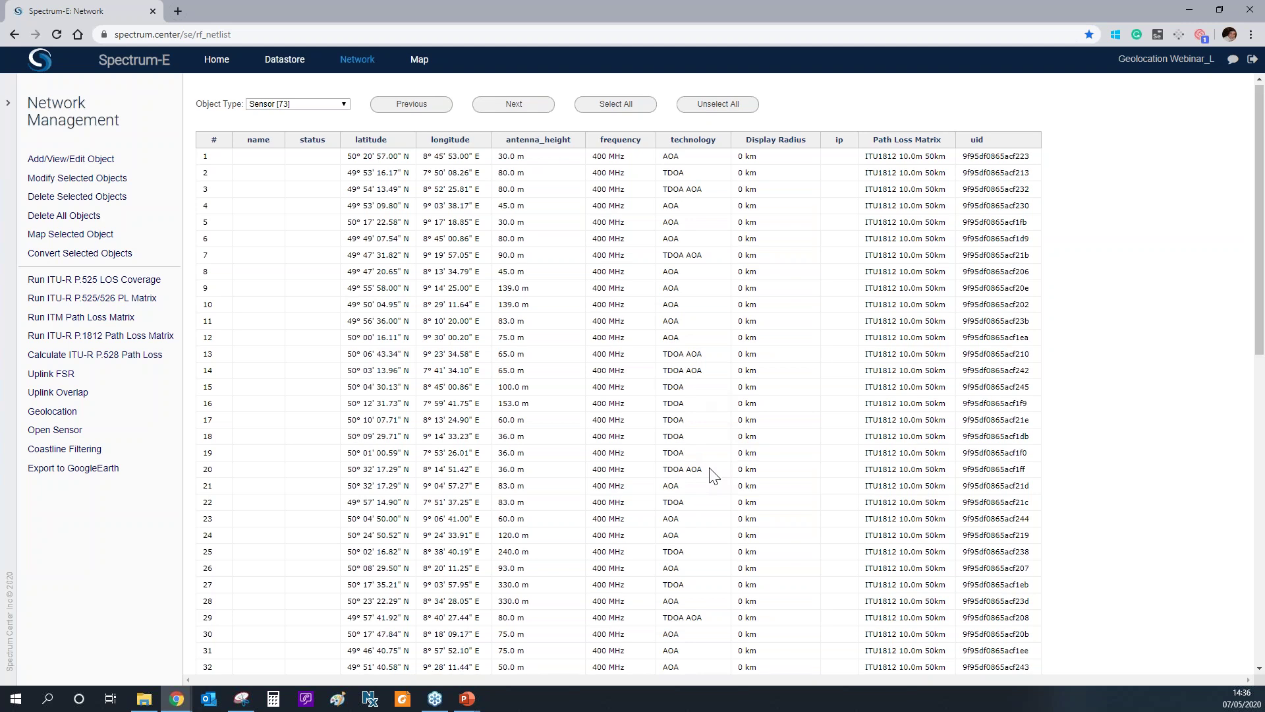
pyautogui.scroll(-5, 712, 475)
pyautogui.scroll(-5, 714, 475)
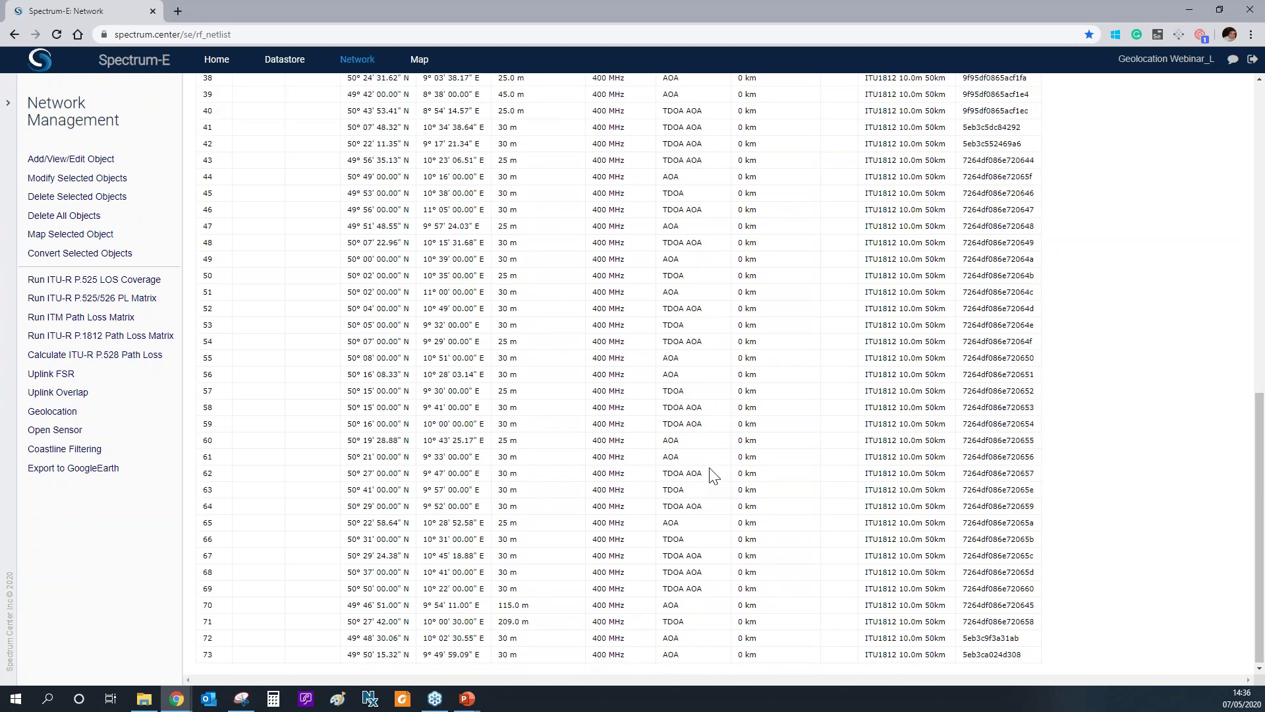
pyautogui.scroll(7, 714, 474)
pyautogui.scroll(3, 714, 476)
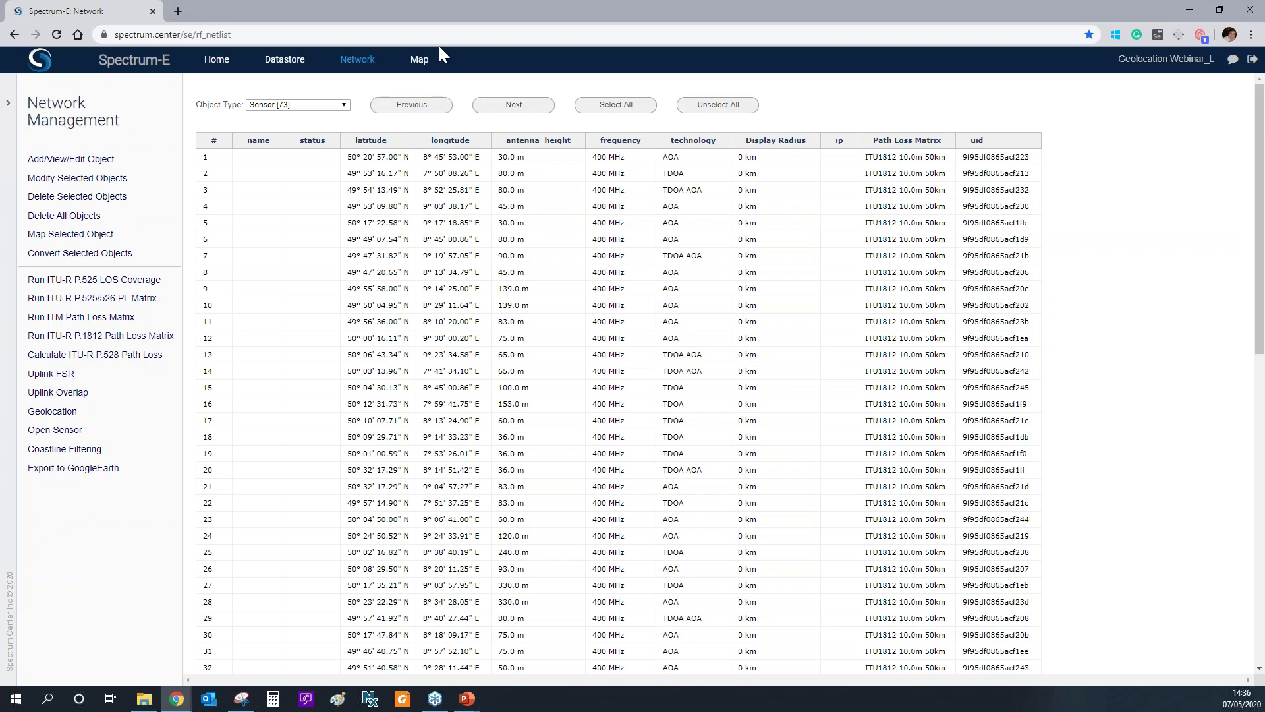
pyautogui.click(420, 61)
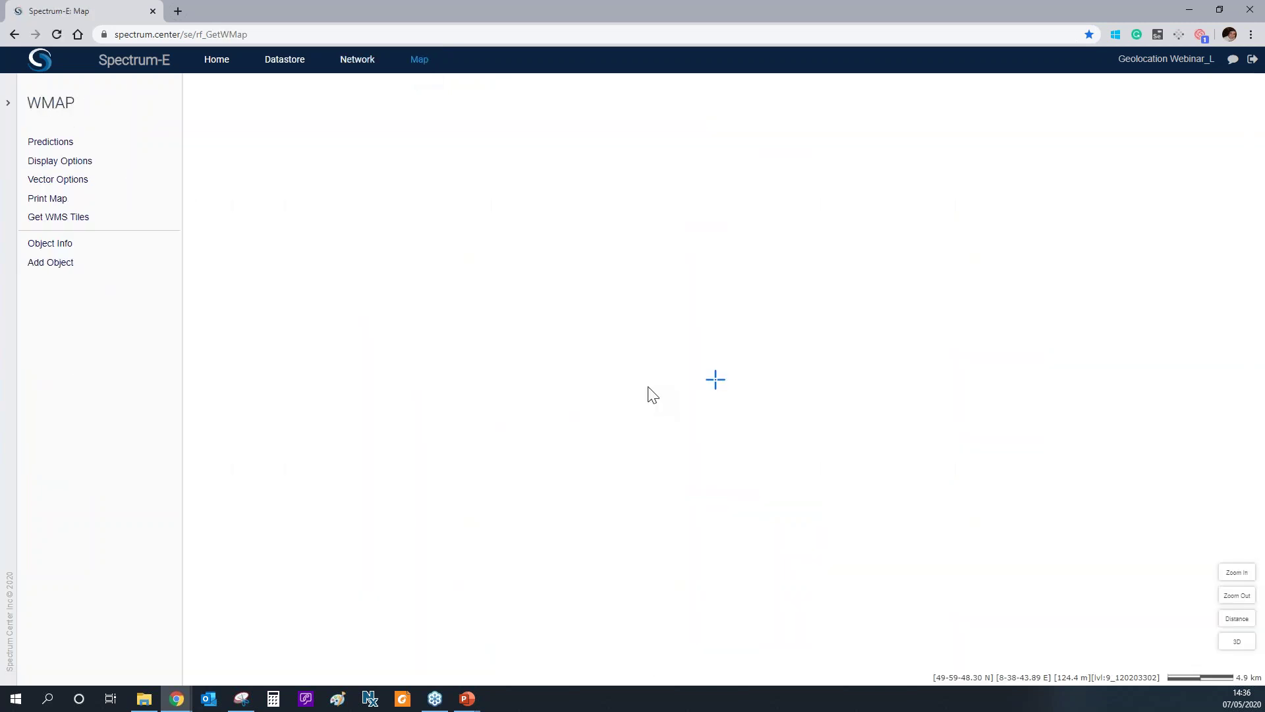
pyautogui.scroll(-2, 667, 388)
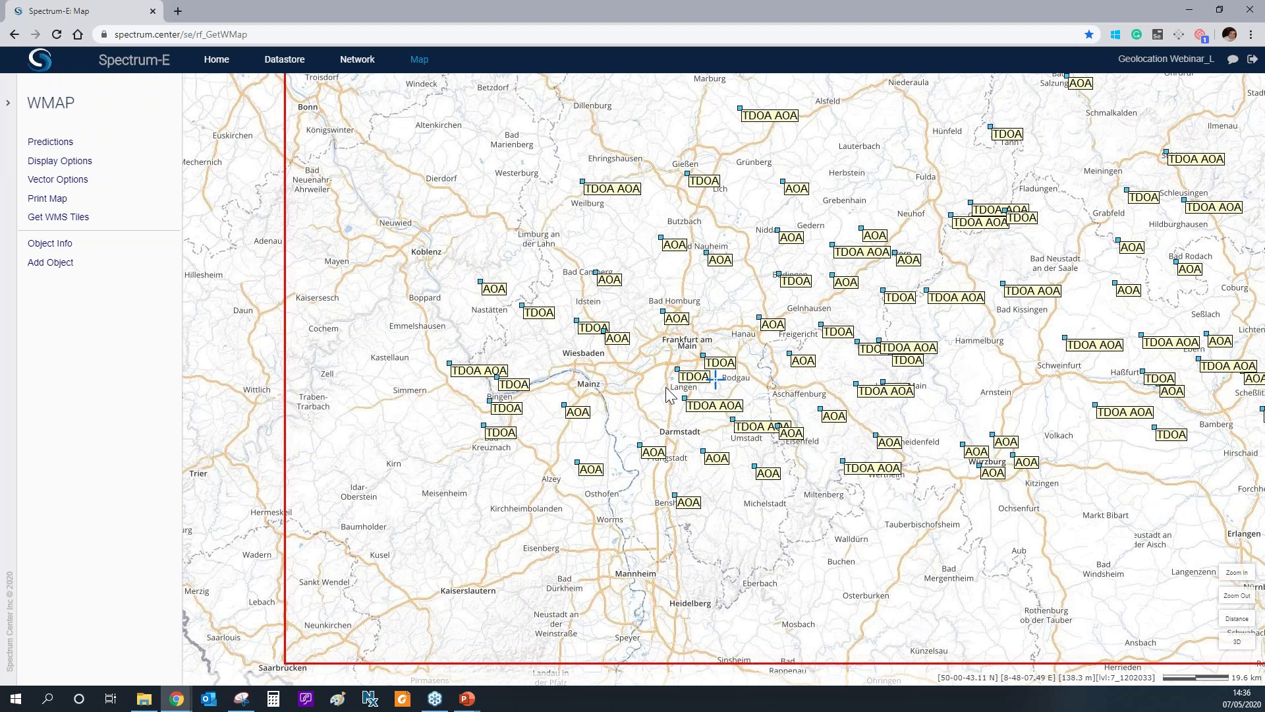
pyautogui.scroll(-1, 667, 389)
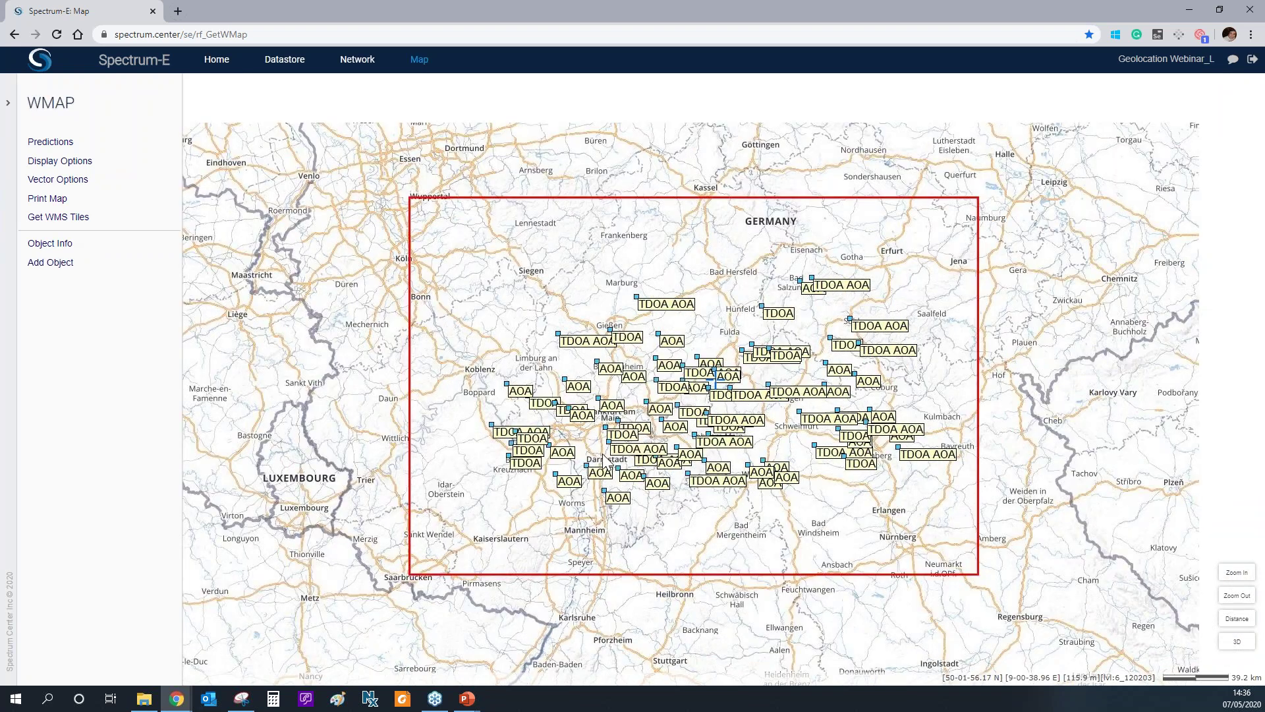
pyautogui.scroll(1, 718, 448)
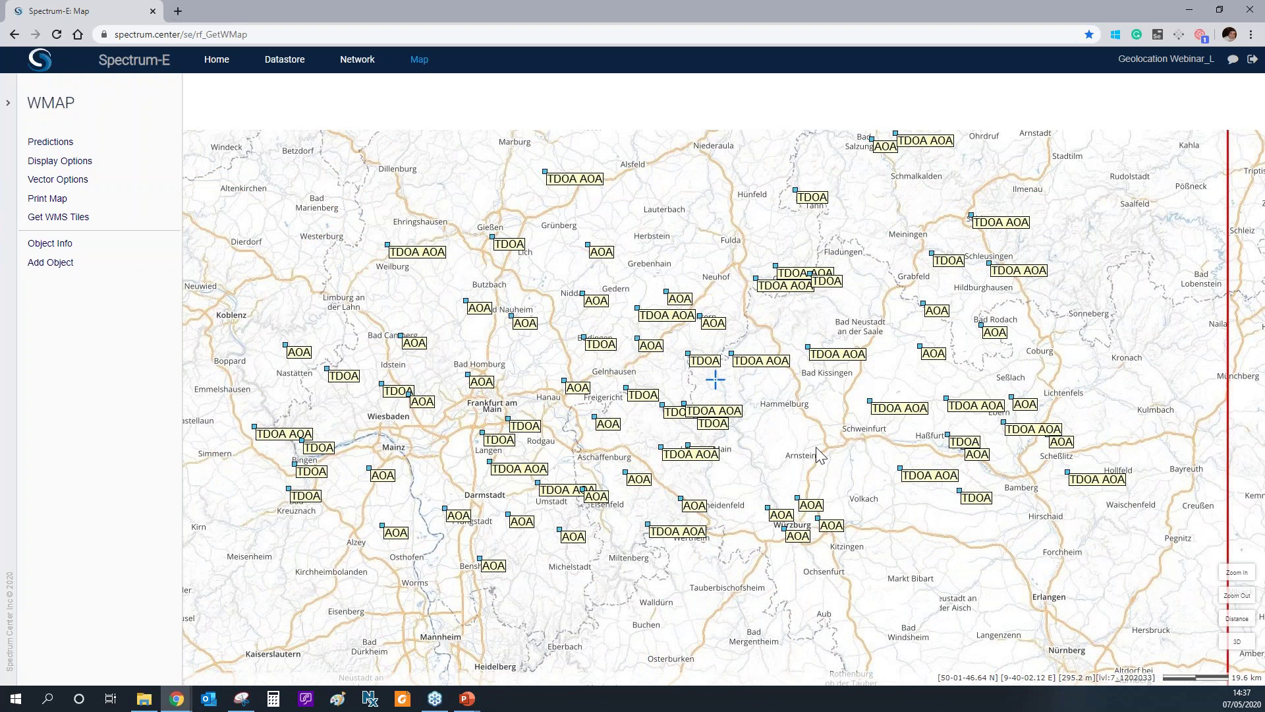
# Load the Webinar_UL_FSR_Composite_L_dbu prediction and display its composite field strength coverage on the map.
pyautogui.scroll(-1, 817, 454)
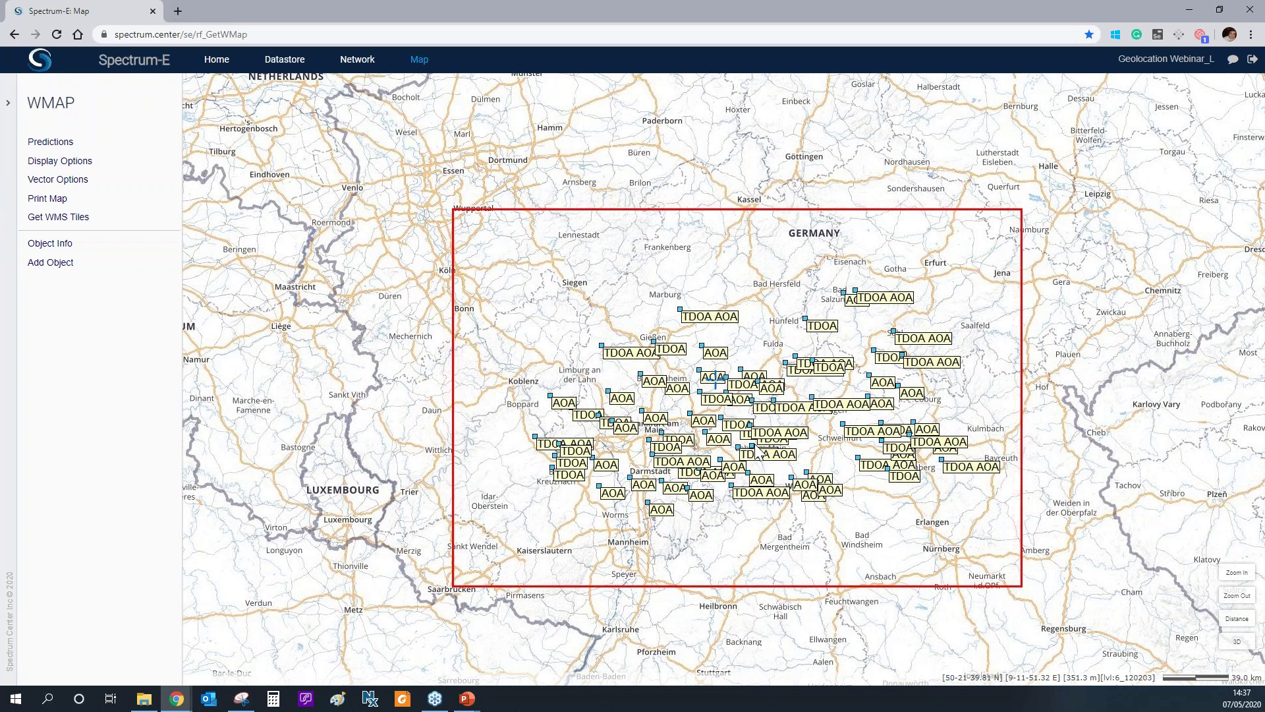
pyautogui.scroll(1, 759, 451)
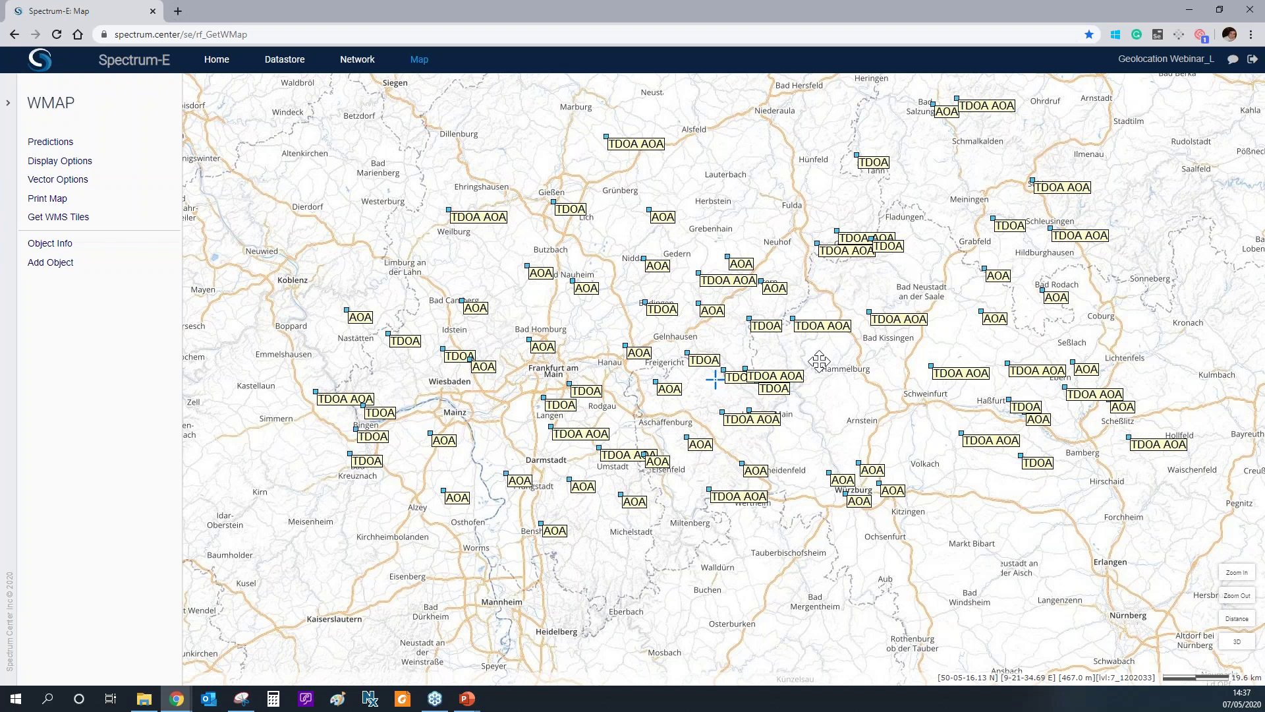
pyautogui.click(50, 141)
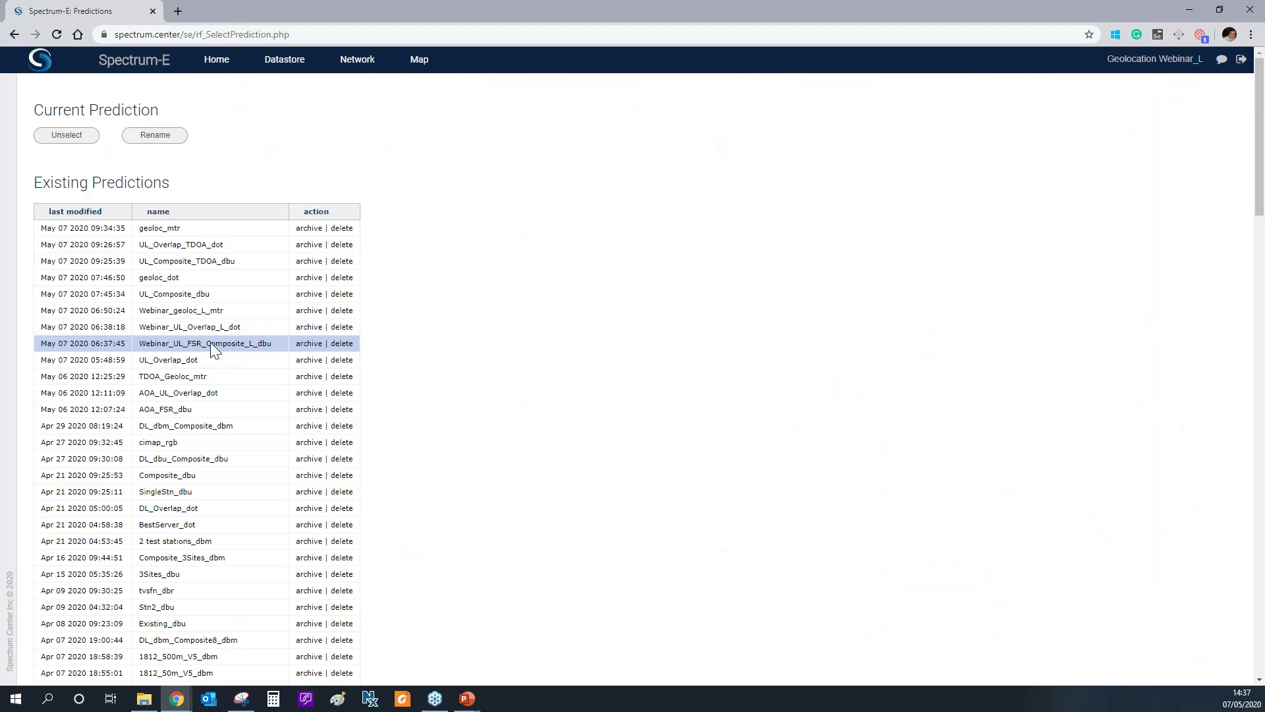
pyautogui.click(211, 343)
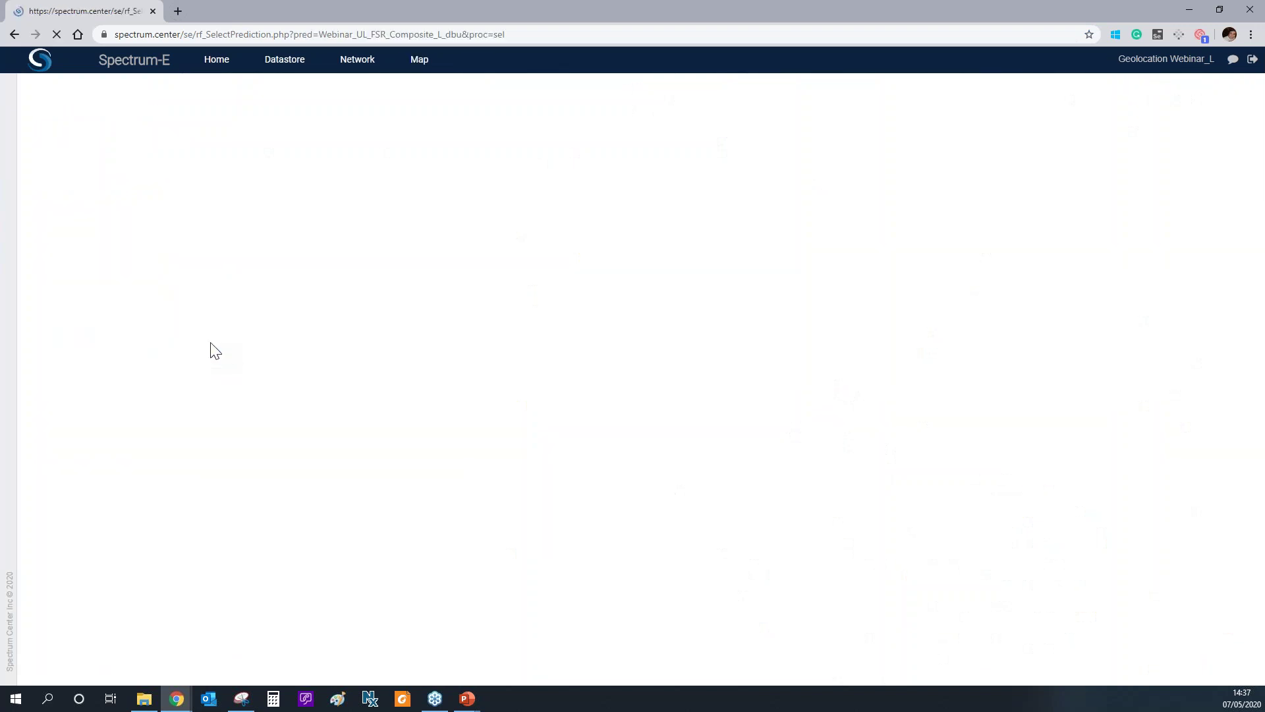
pyautogui.click(422, 61)
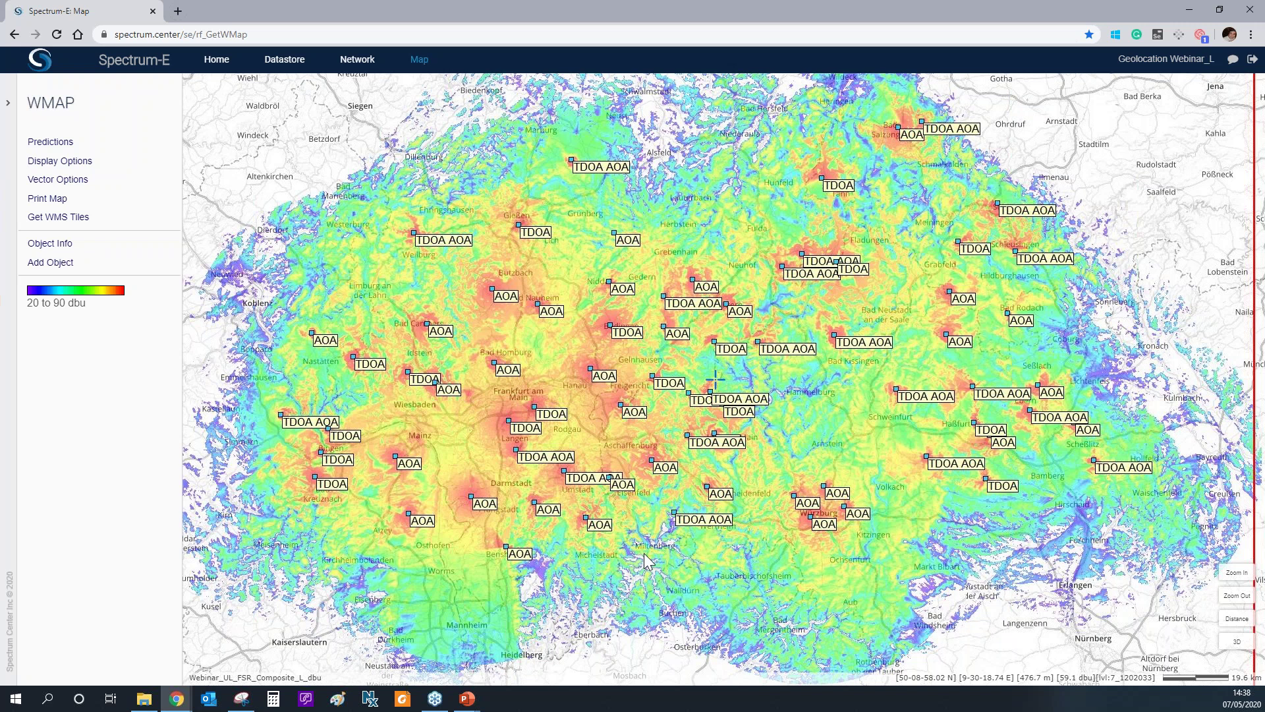
# Make Webinar_UL_Overlap_L_dot the current prediction and display the uplink sensor overlap on the map.
pyautogui.click(357, 59)
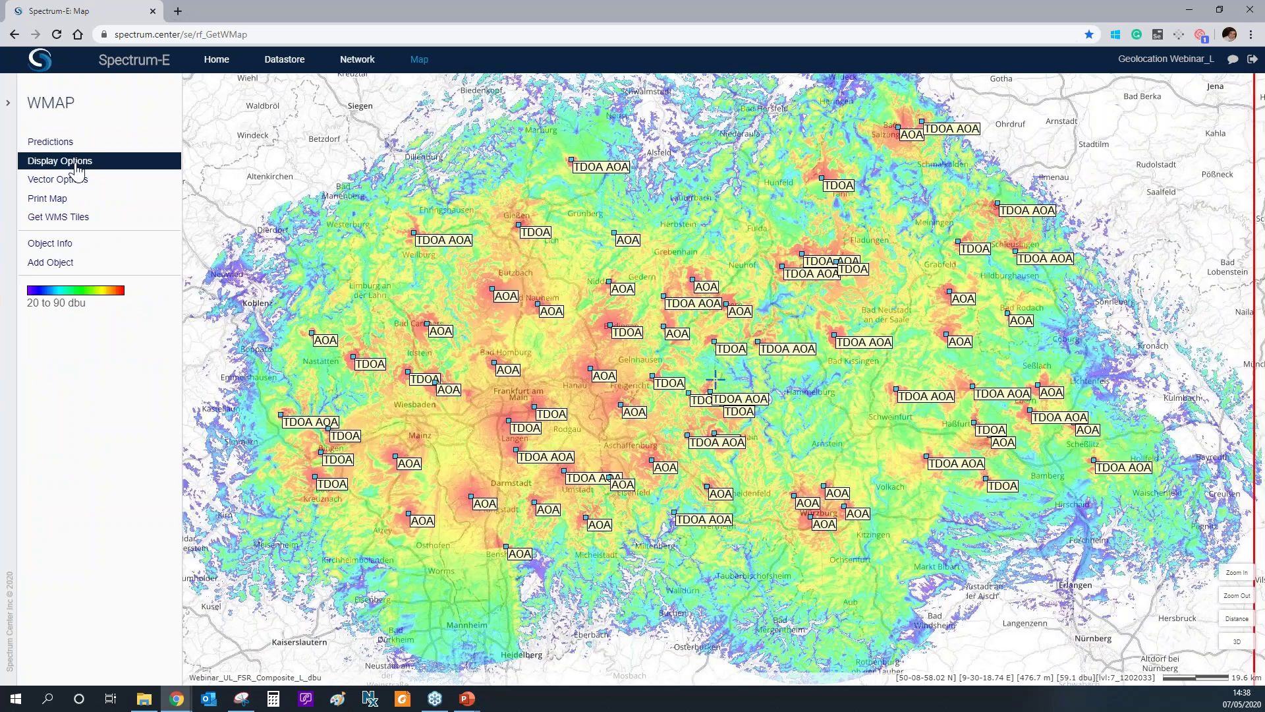
pyautogui.click(50, 141)
pyautogui.click(189, 240)
pyautogui.click(419, 59)
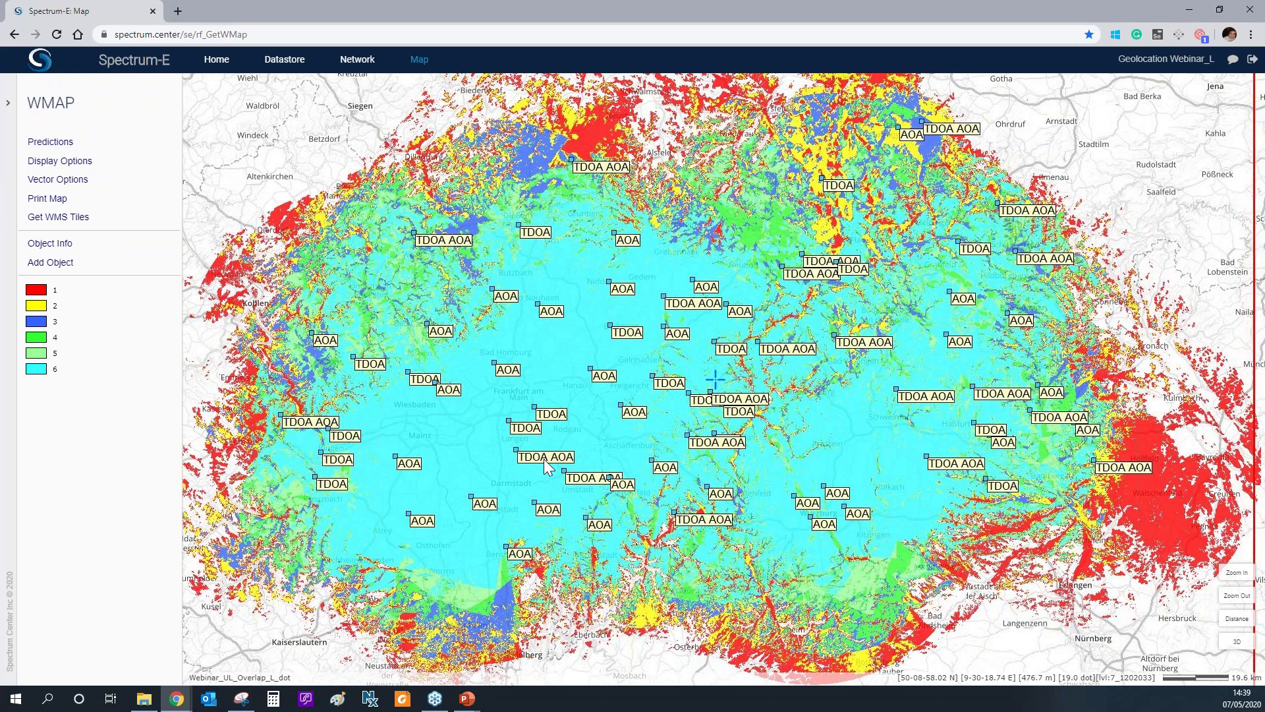
# Make Webinar_geoloc_L_mtr the current prediction and display the geolocation accuracy on the map.
pyautogui.click(357, 64)
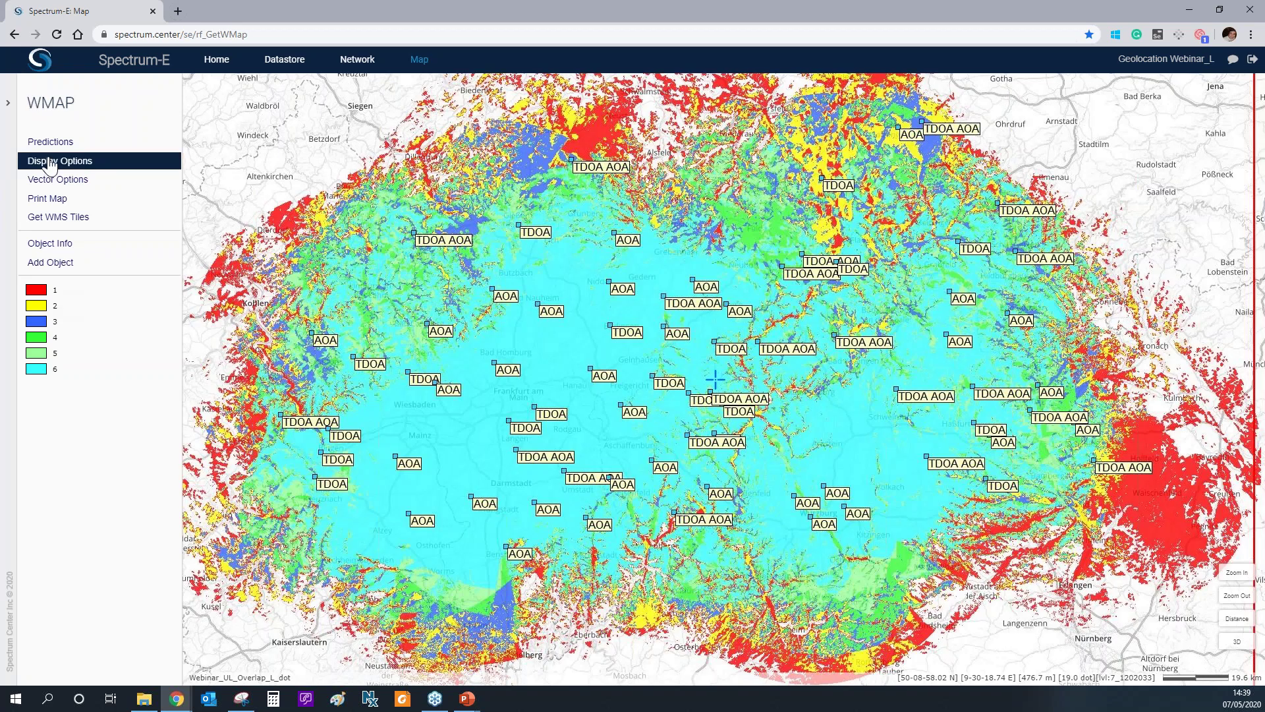
pyautogui.click(51, 148)
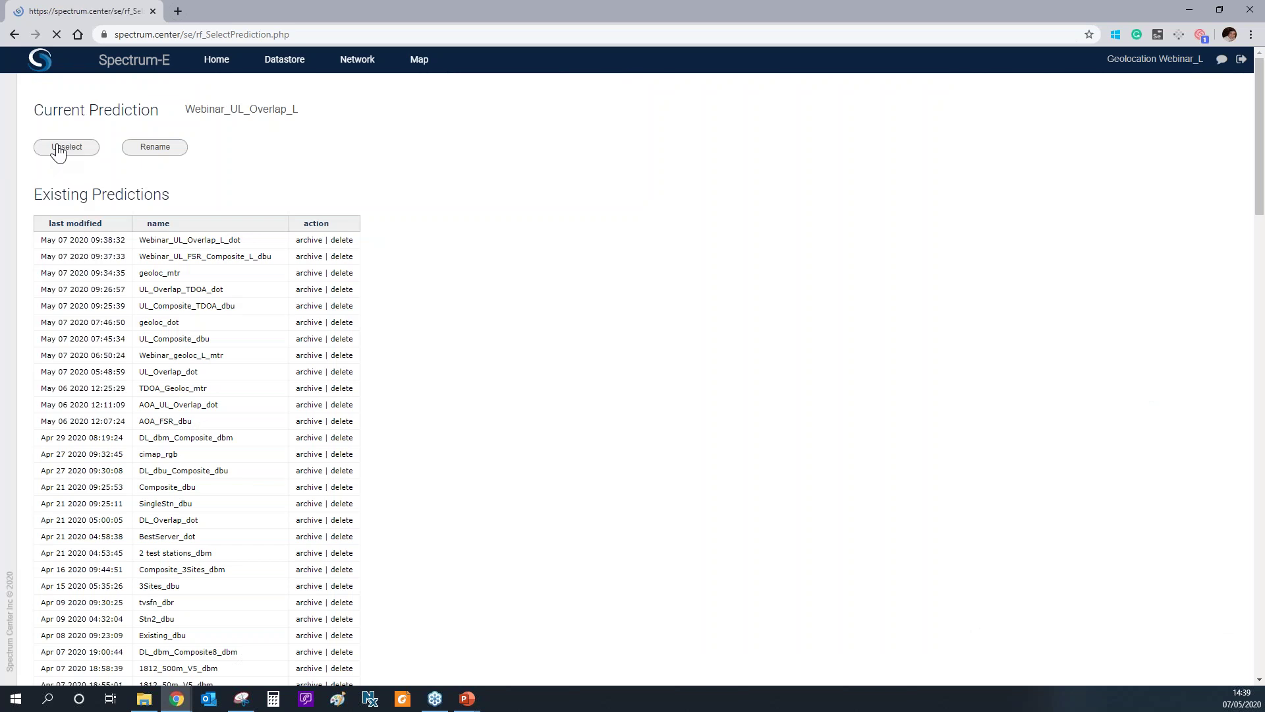
pyautogui.click(356, 354)
pyautogui.click(418, 64)
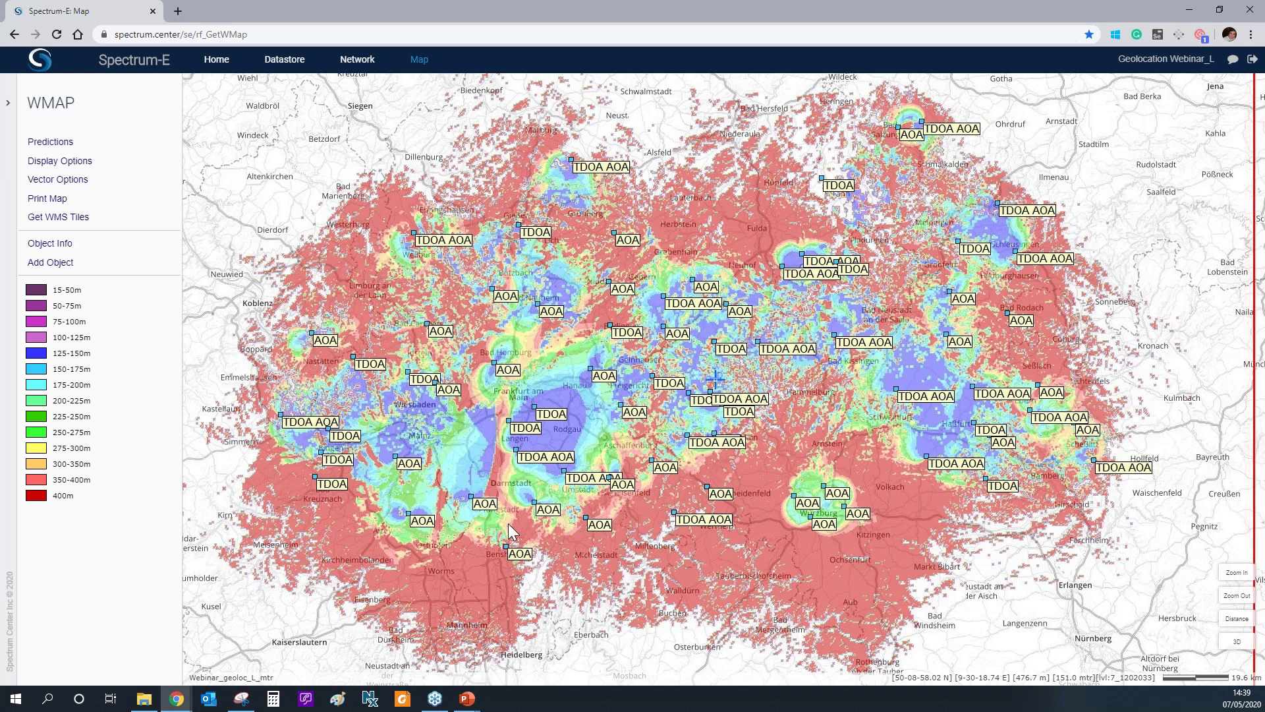
# Examine the geolocation accuracy close up around Frankfurt and its surrounding sensors, and over the whole network area.
pyautogui.scroll(1, 508, 529)
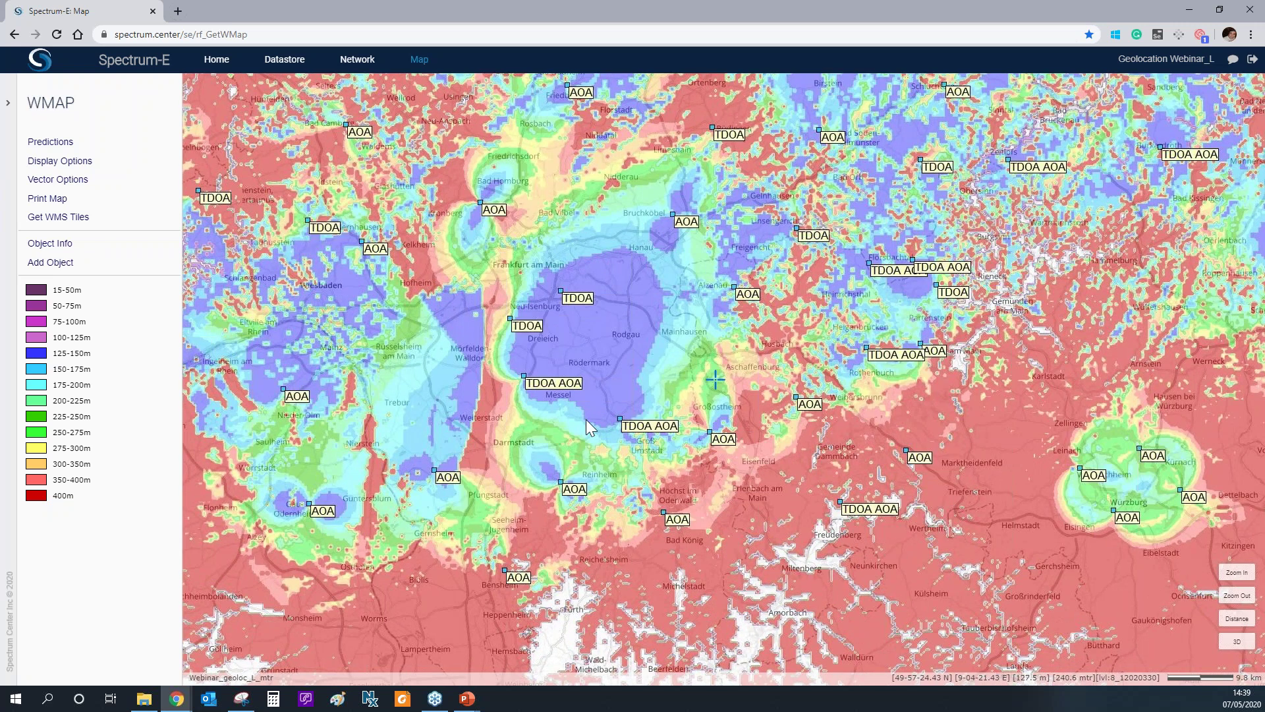
pyautogui.moveTo(658, 332); pyautogui.dragTo(649, 478)
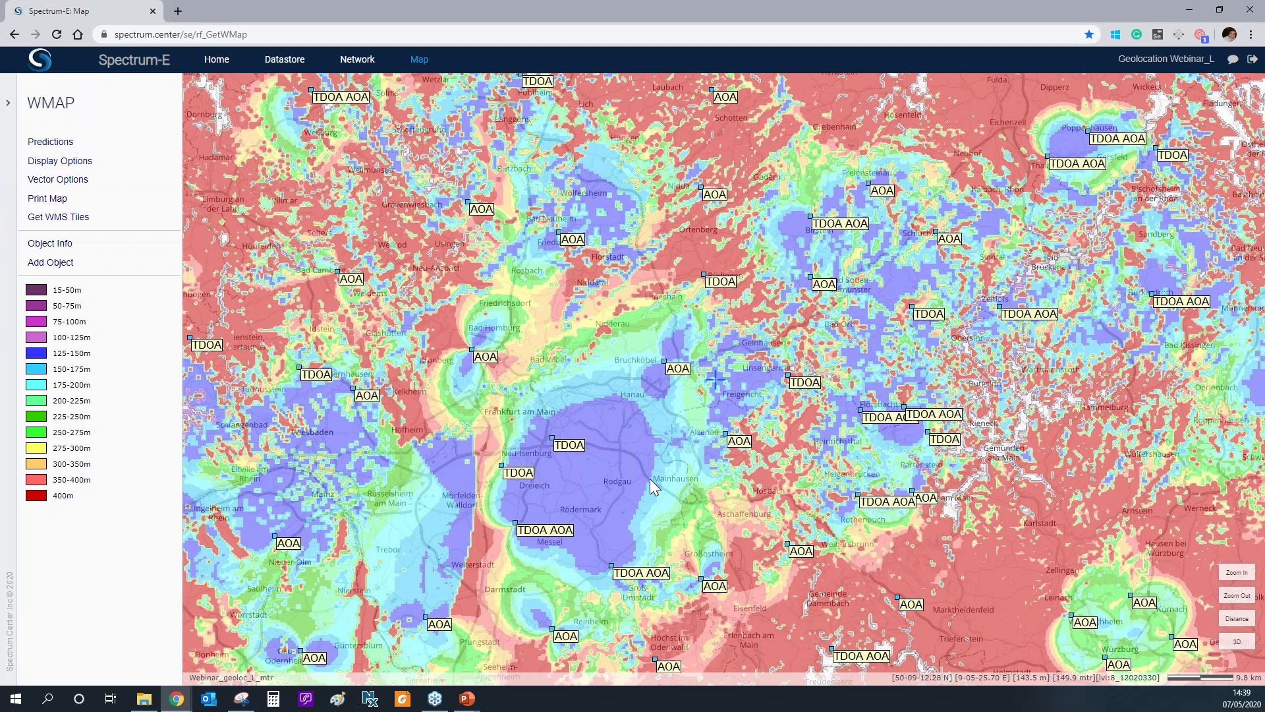
pyautogui.moveTo(649, 478); pyautogui.dragTo(685, 408)
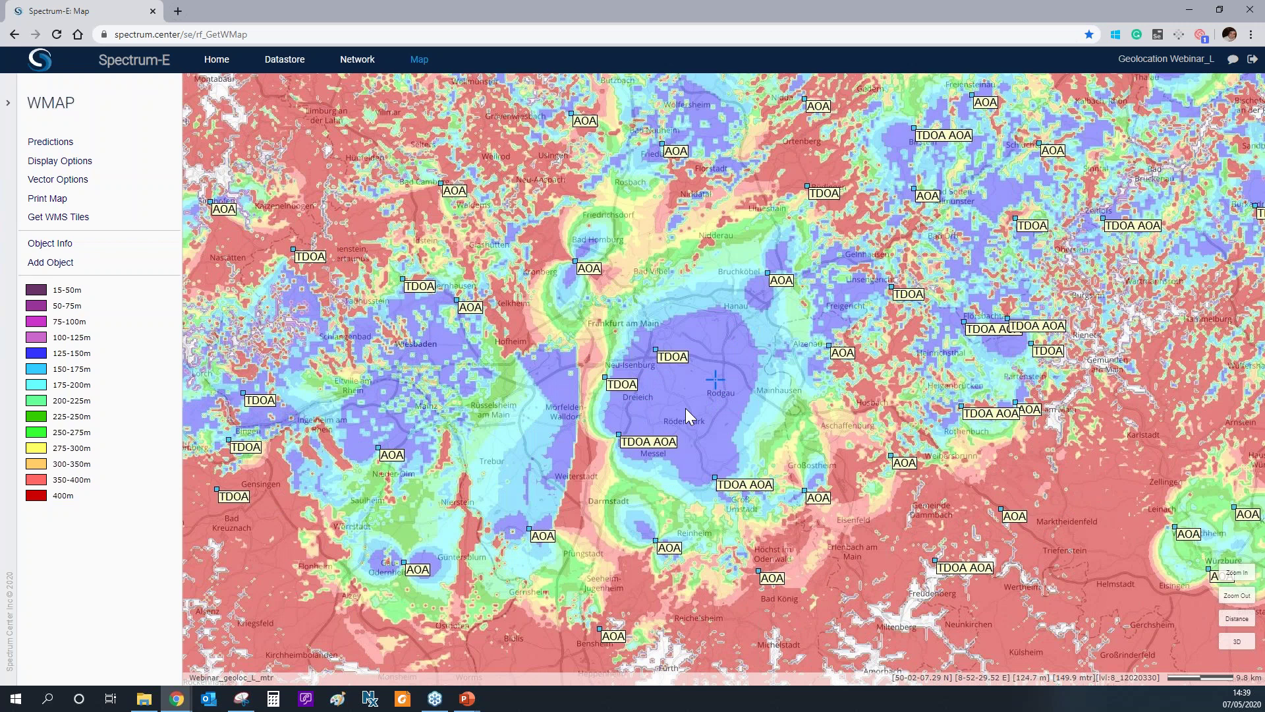
pyautogui.moveTo(685, 408); pyautogui.dragTo(653, 467)
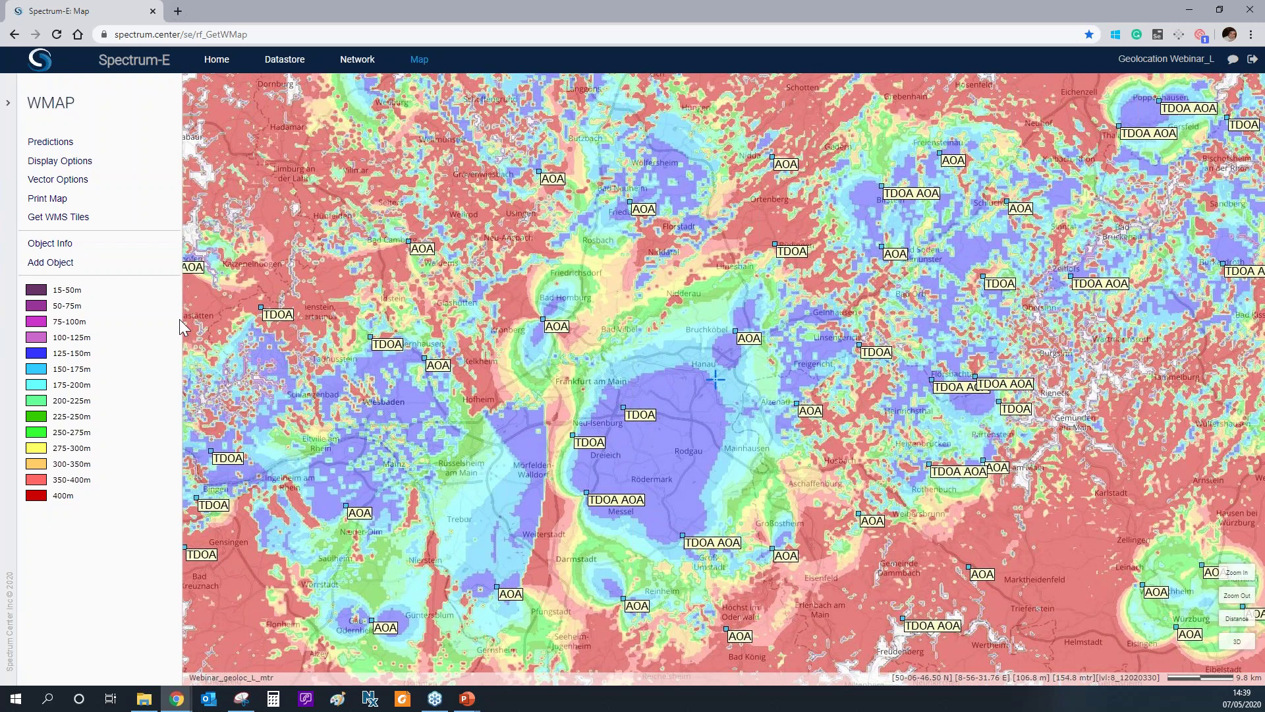
pyautogui.moveTo(812, 394); pyautogui.dragTo(750, 545)
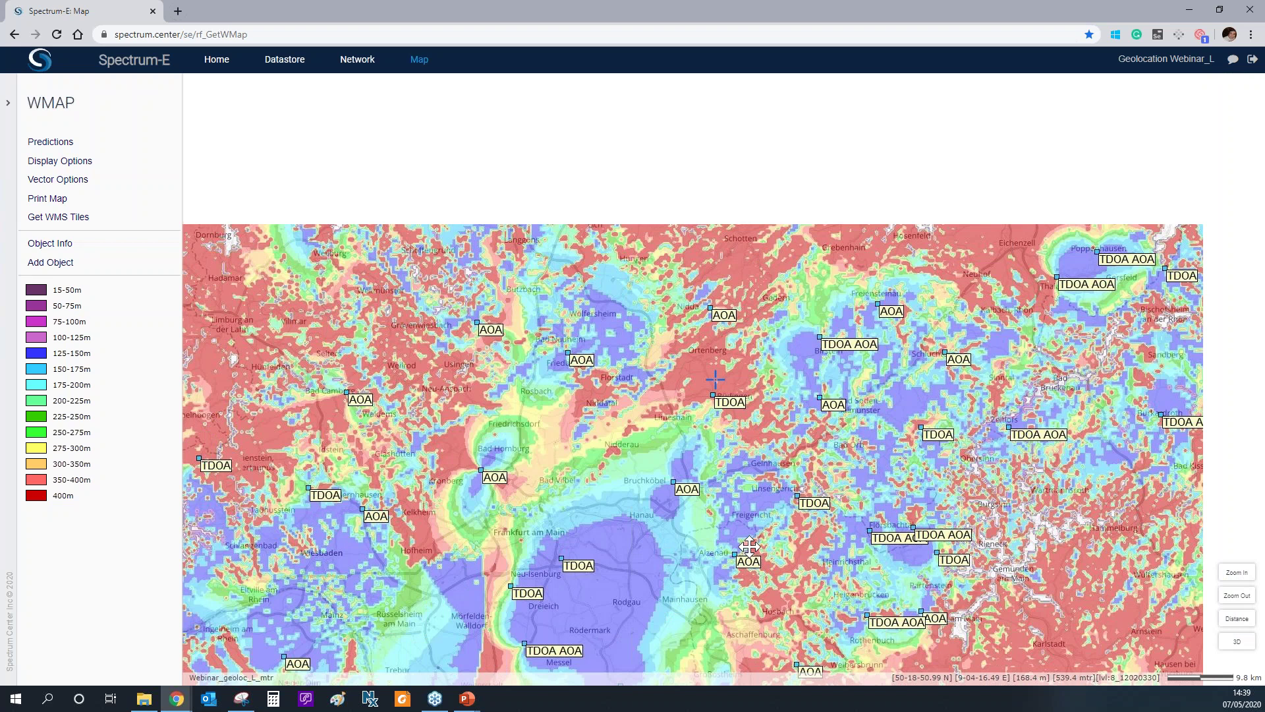
pyautogui.scroll(-1, 750, 545)
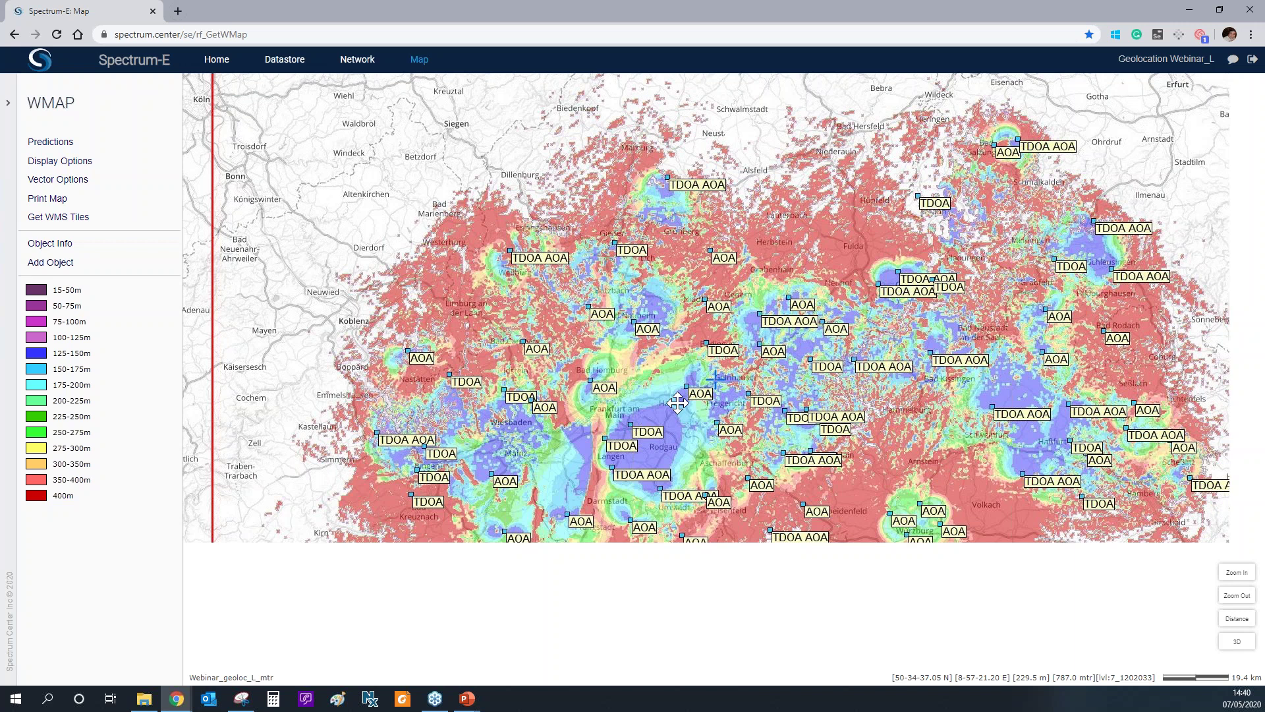
pyautogui.moveTo(677, 401); pyautogui.dragTo(597, 382)
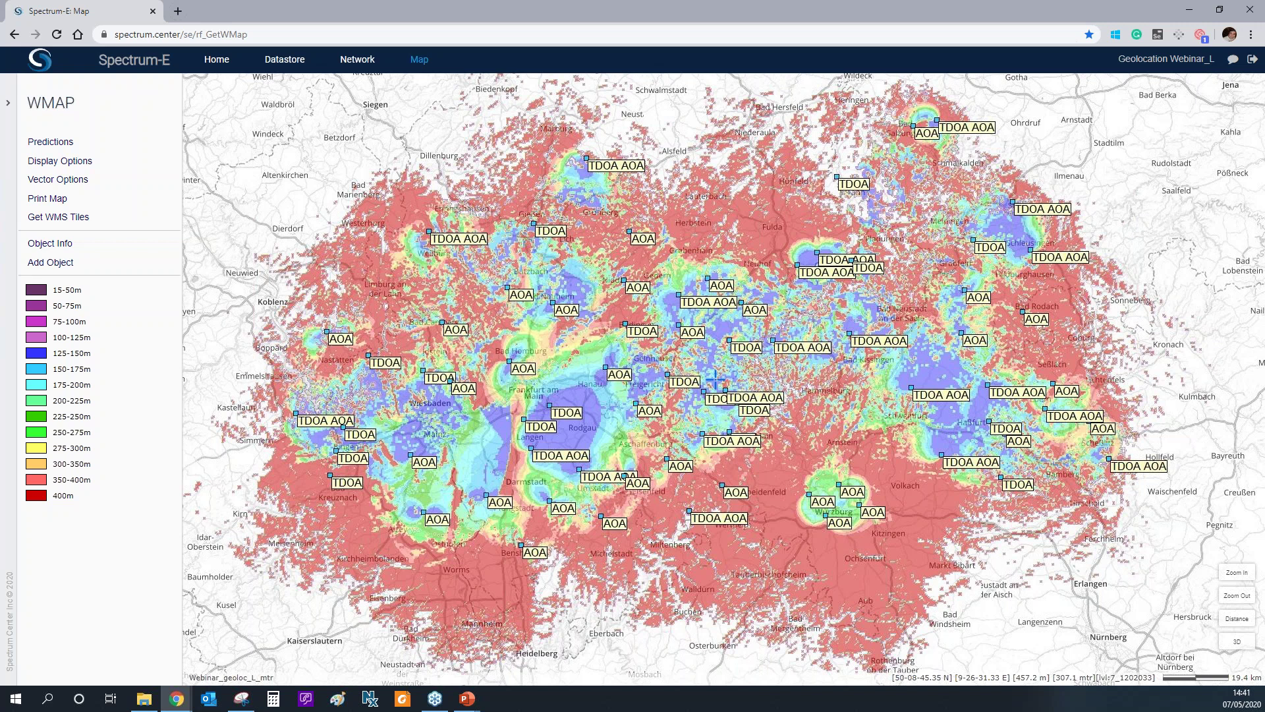
# Open Coastline Filtering from the network's sensor list, review its filter and prediction choices, and close it without processing.
pyautogui.click(356, 62)
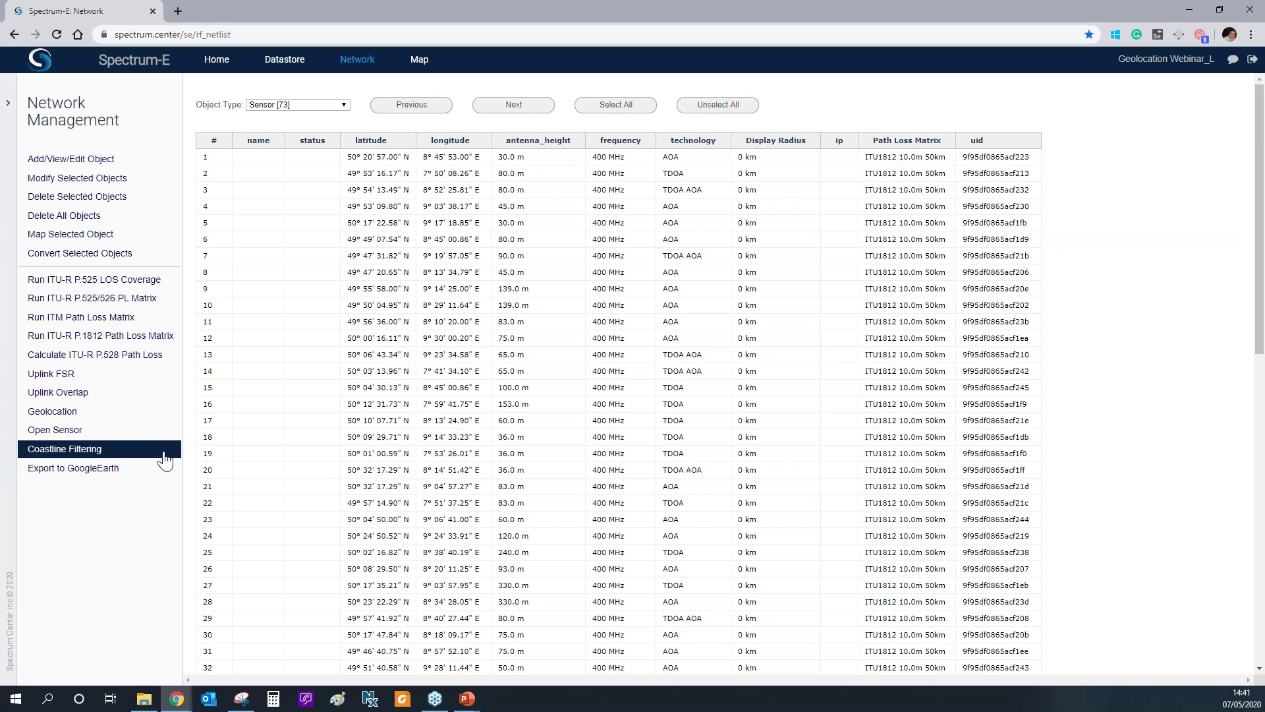
pyautogui.click(132, 450)
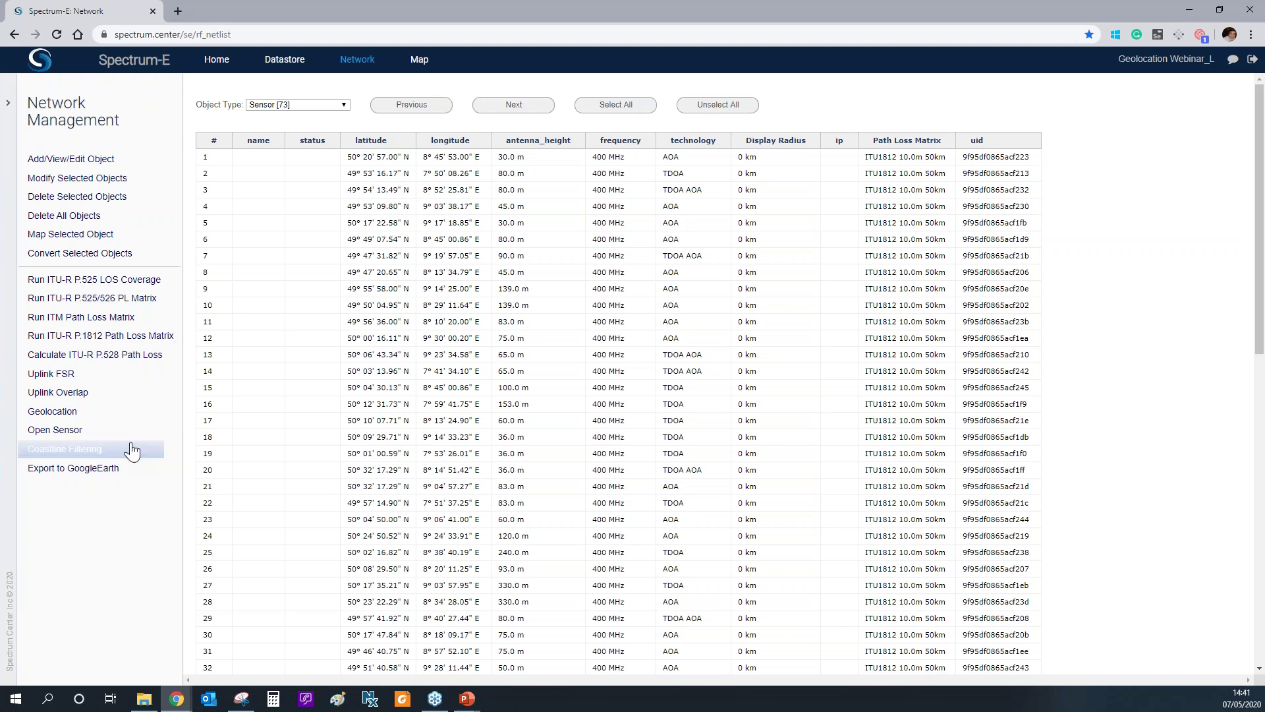
pyautogui.click(132, 450)
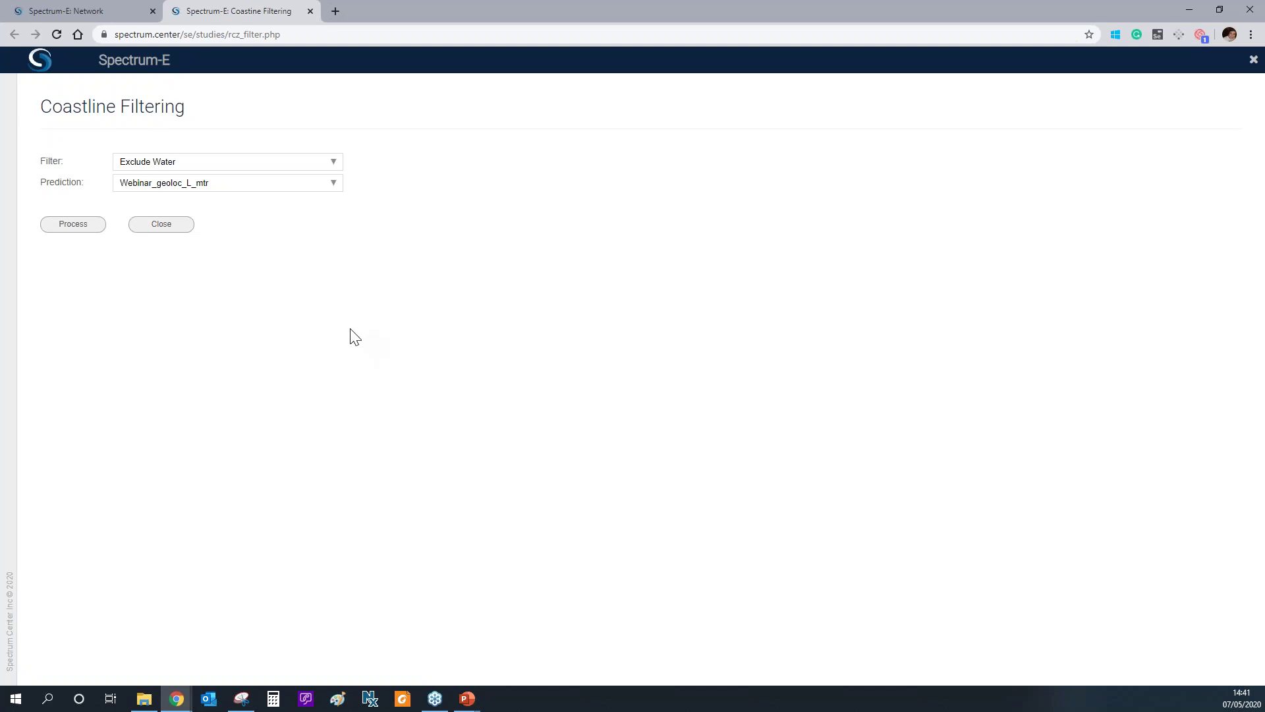
pyautogui.click(206, 161)
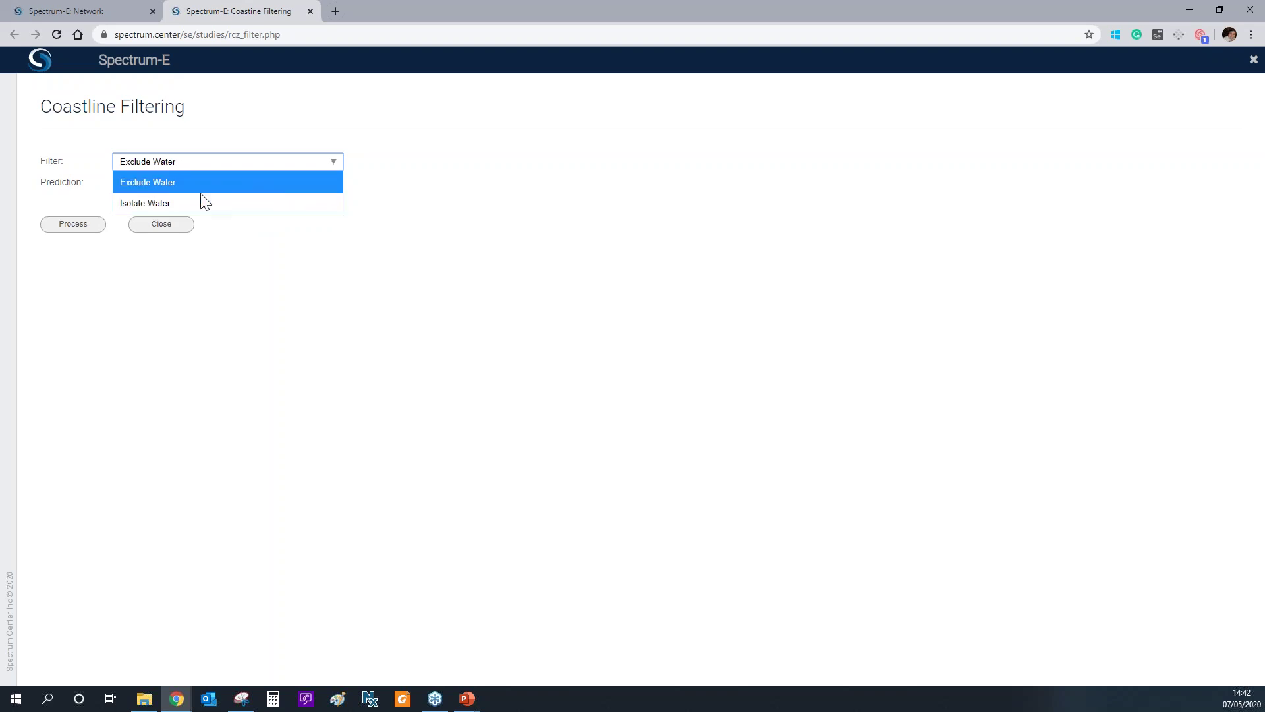
pyautogui.click(363, 327)
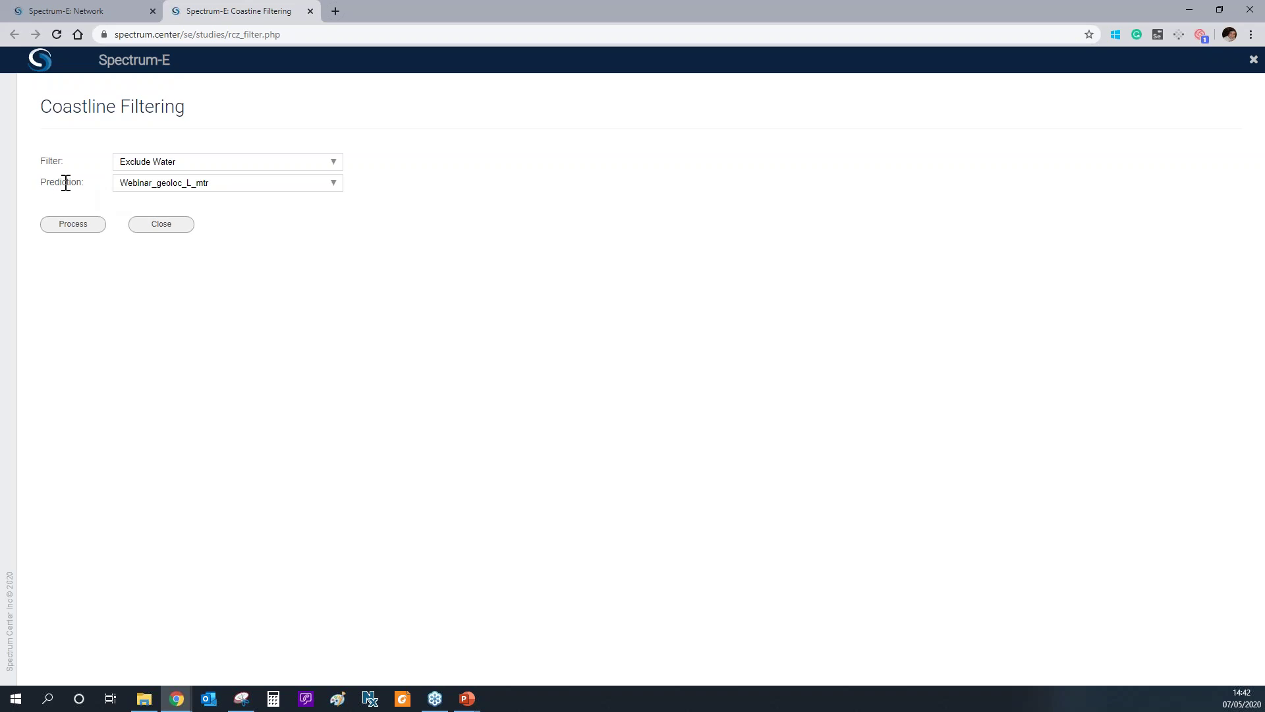
pyautogui.click(216, 185)
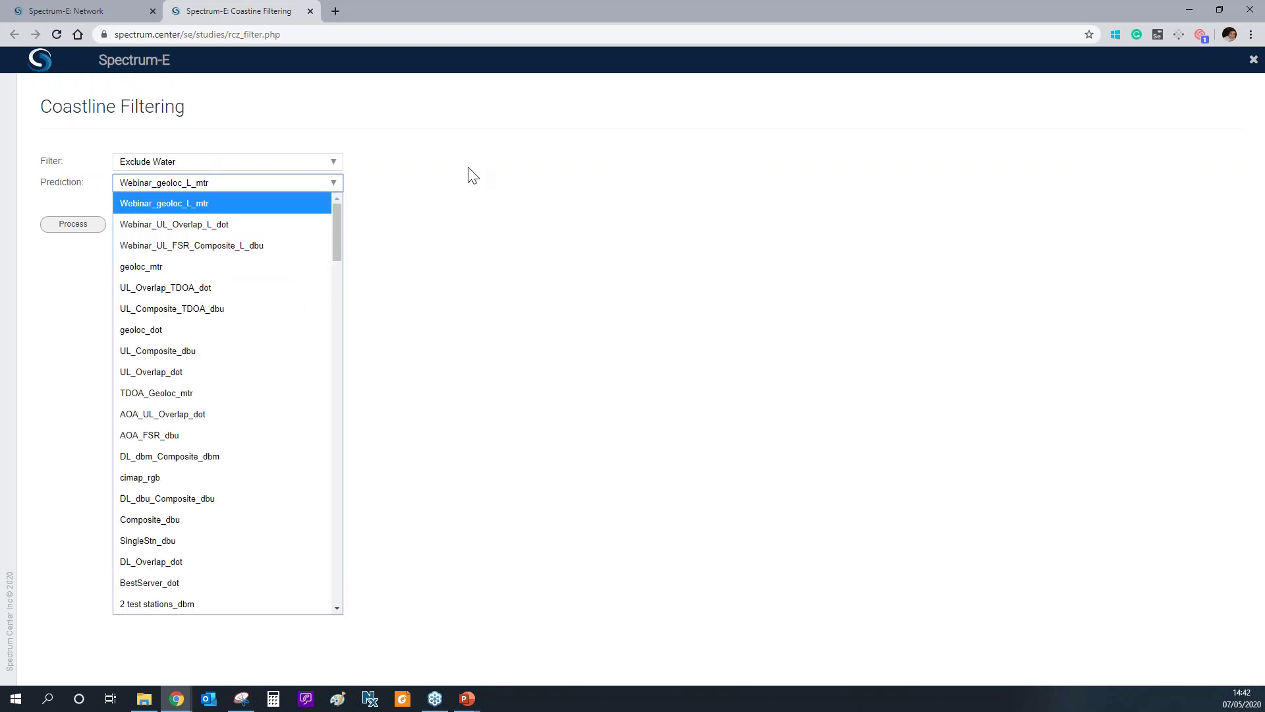
pyautogui.click(402, 290)
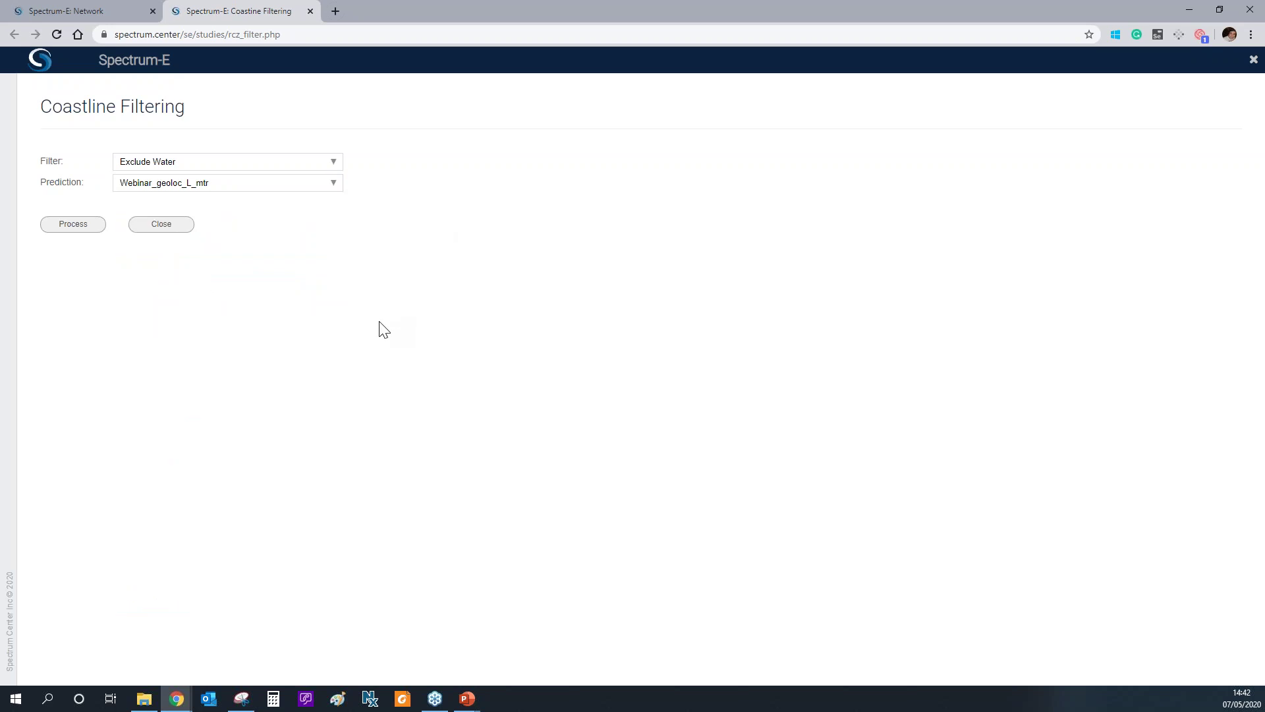
pyautogui.click(170, 226)
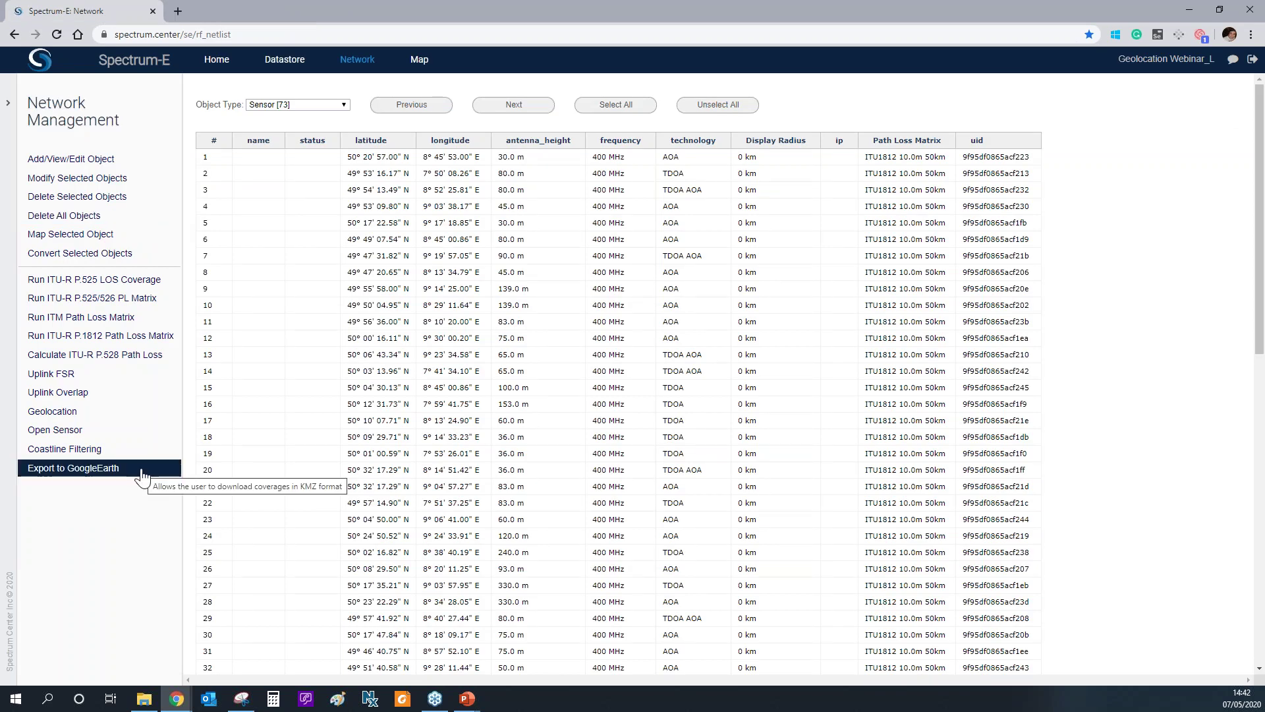
# Export the UL_Composite_TDOA_dbu prediction to a KMZ file and open the downloaded file, closing the export page when done.
pyautogui.click(142, 471)
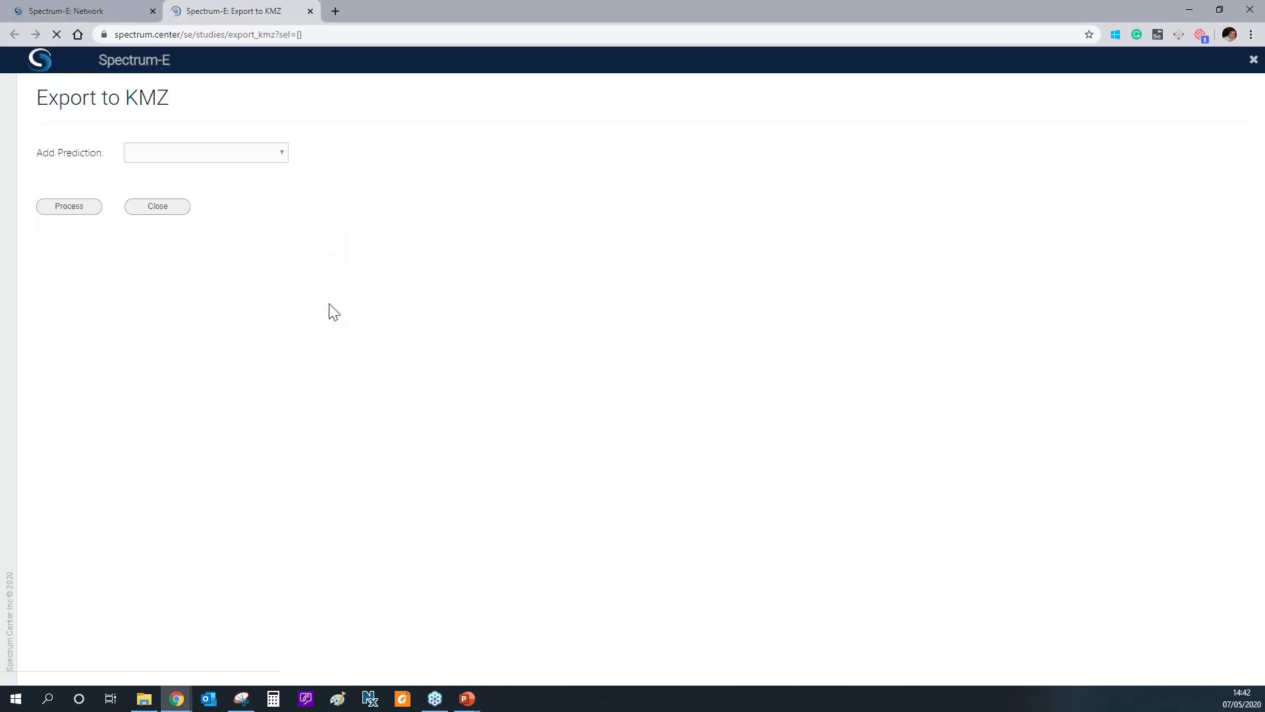
pyautogui.click(269, 156)
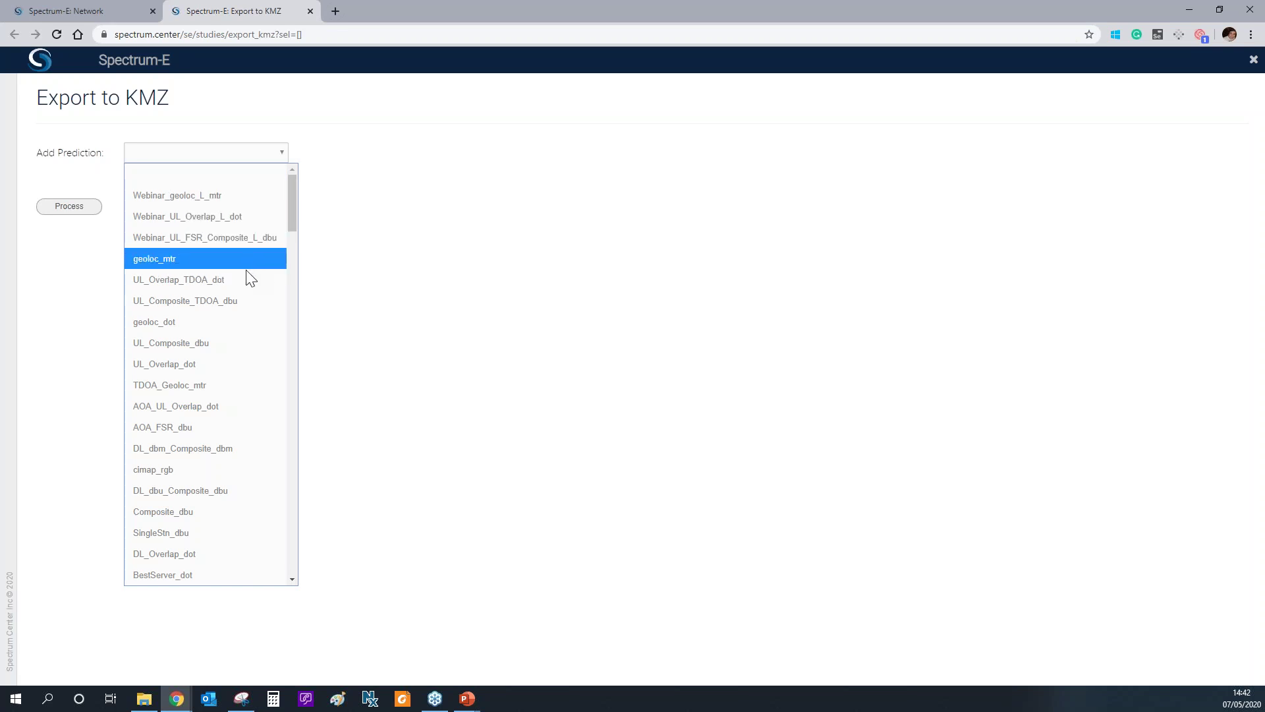
pyautogui.click(240, 301)
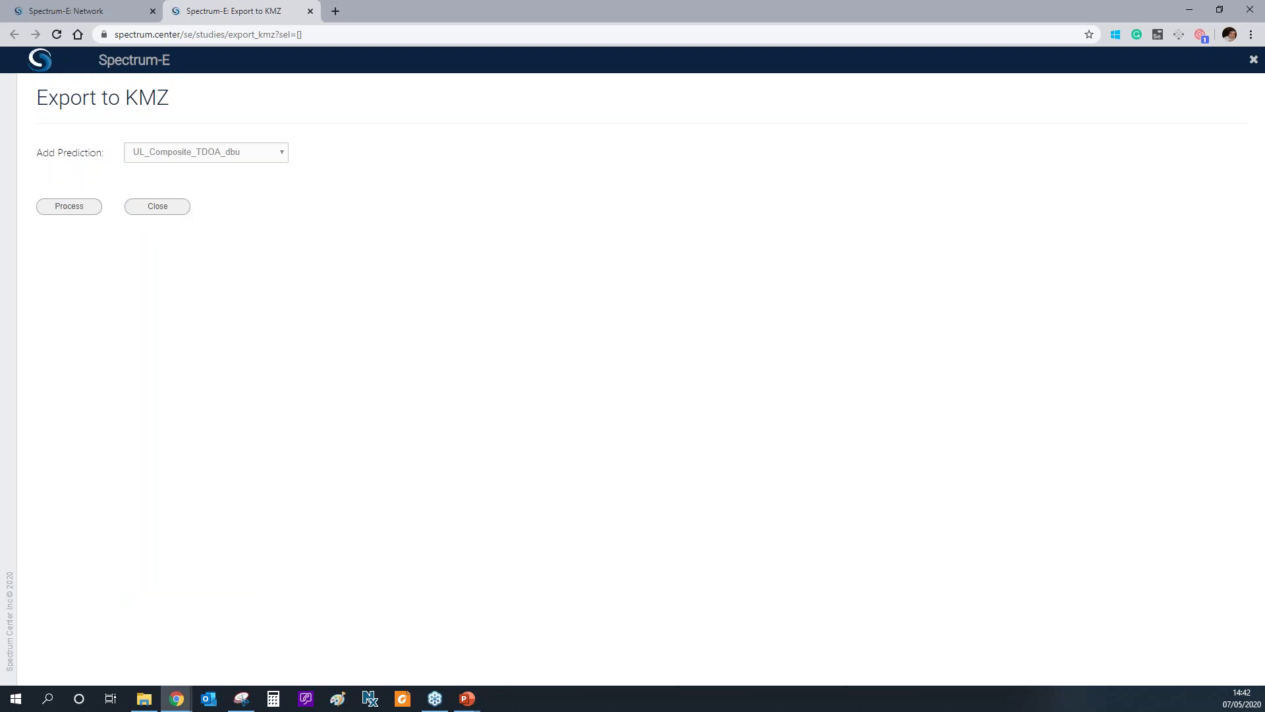
pyautogui.click(254, 163)
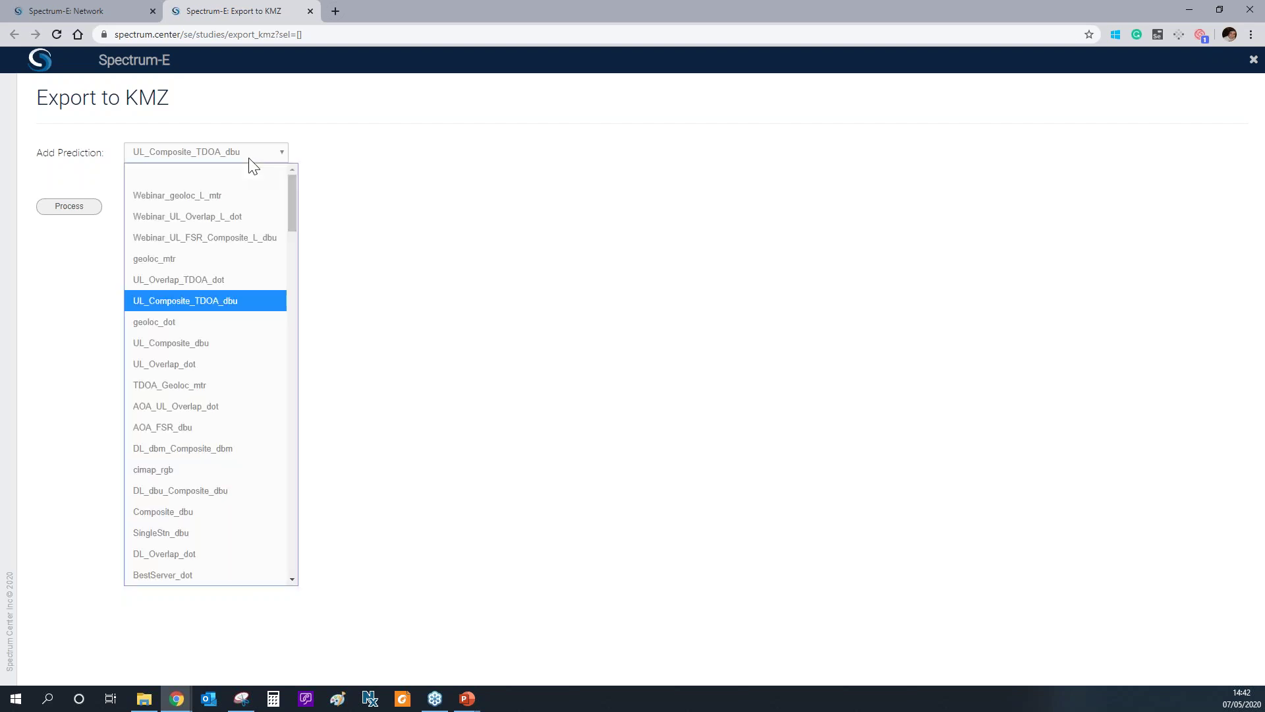
pyautogui.click(353, 170)
pyautogui.click(91, 214)
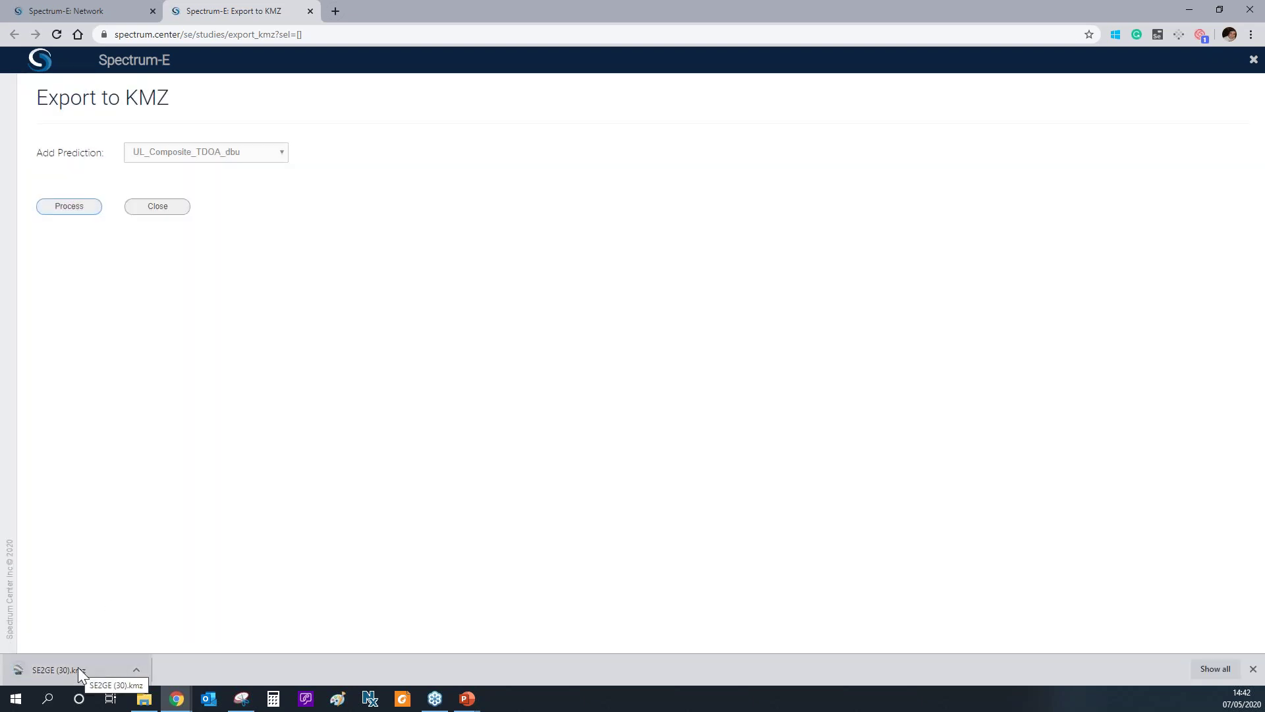
pyautogui.click(78, 666)
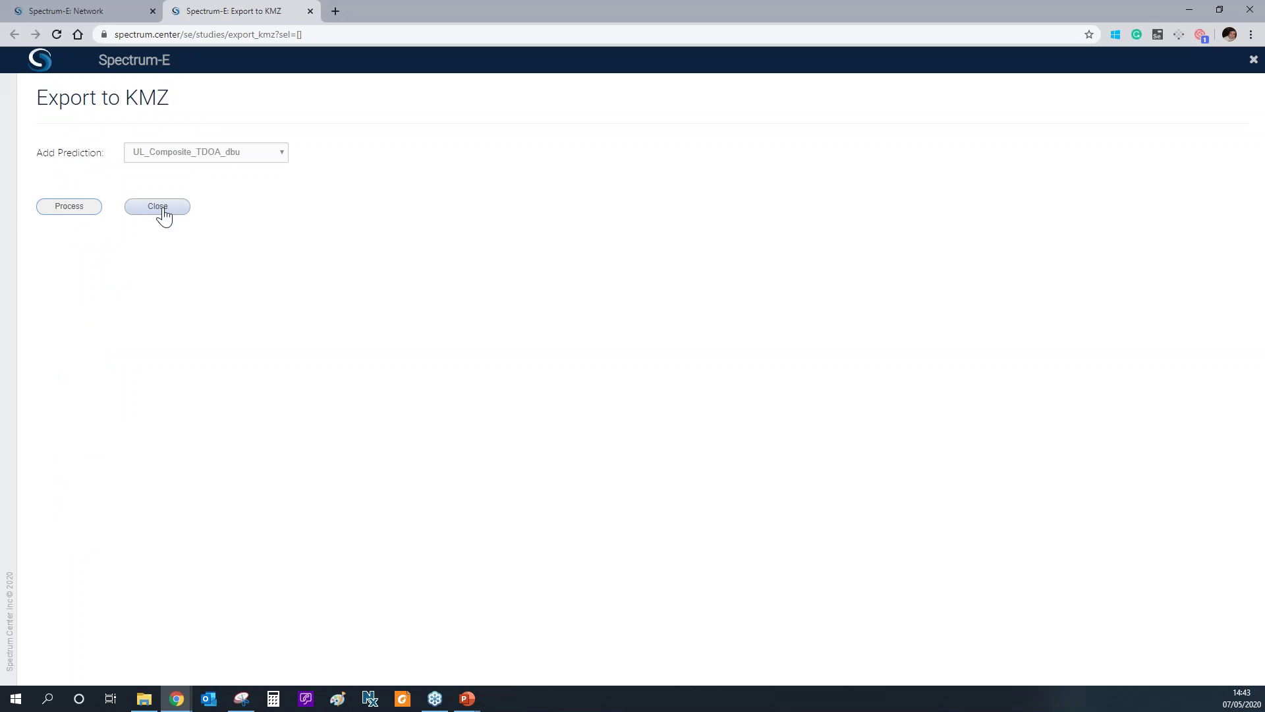
pyautogui.click(158, 207)
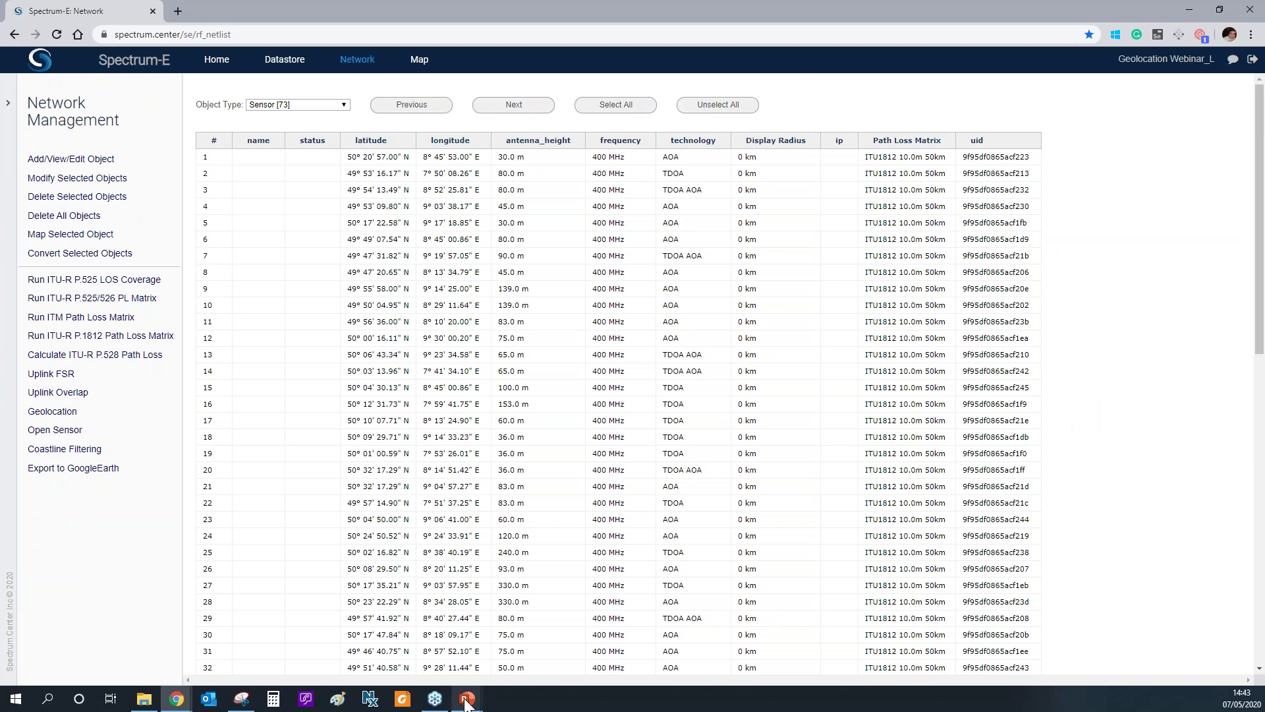
# Switch to the running PowerPoint slide show and advance from the Geolocation Demo slide to the Questions slide.
pyautogui.moveTo(467, 703)
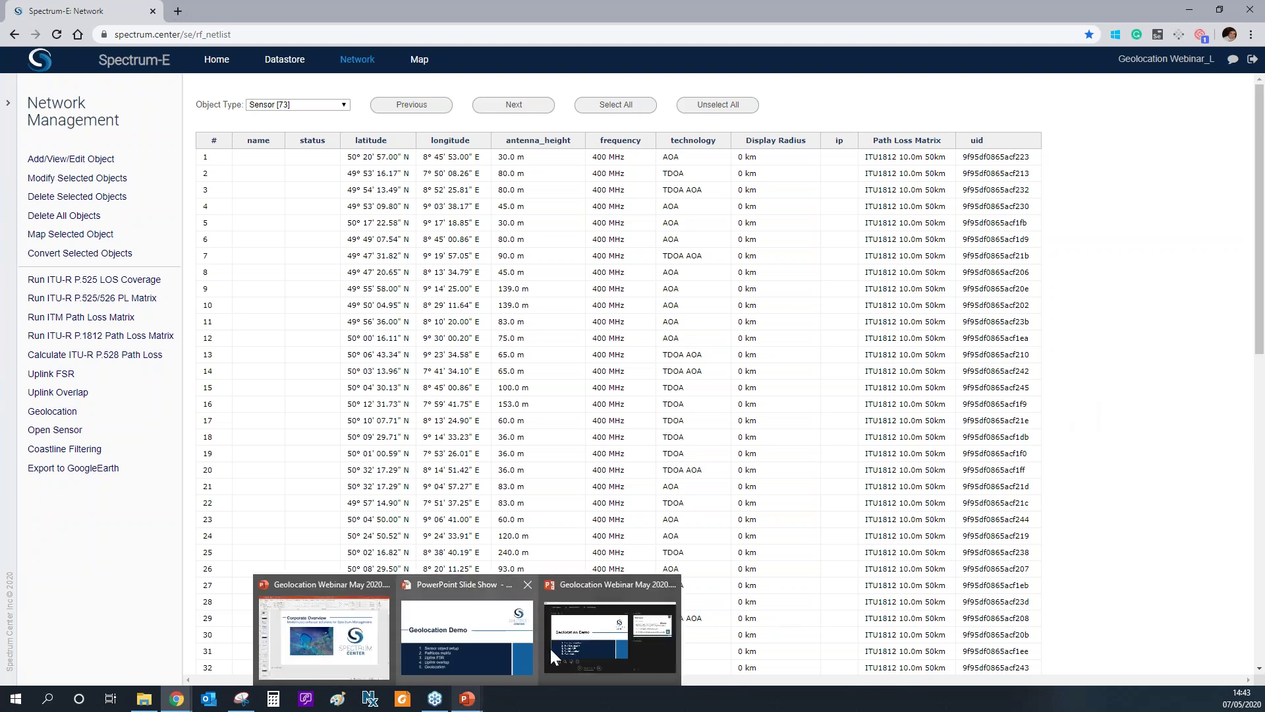
pyautogui.click(588, 634)
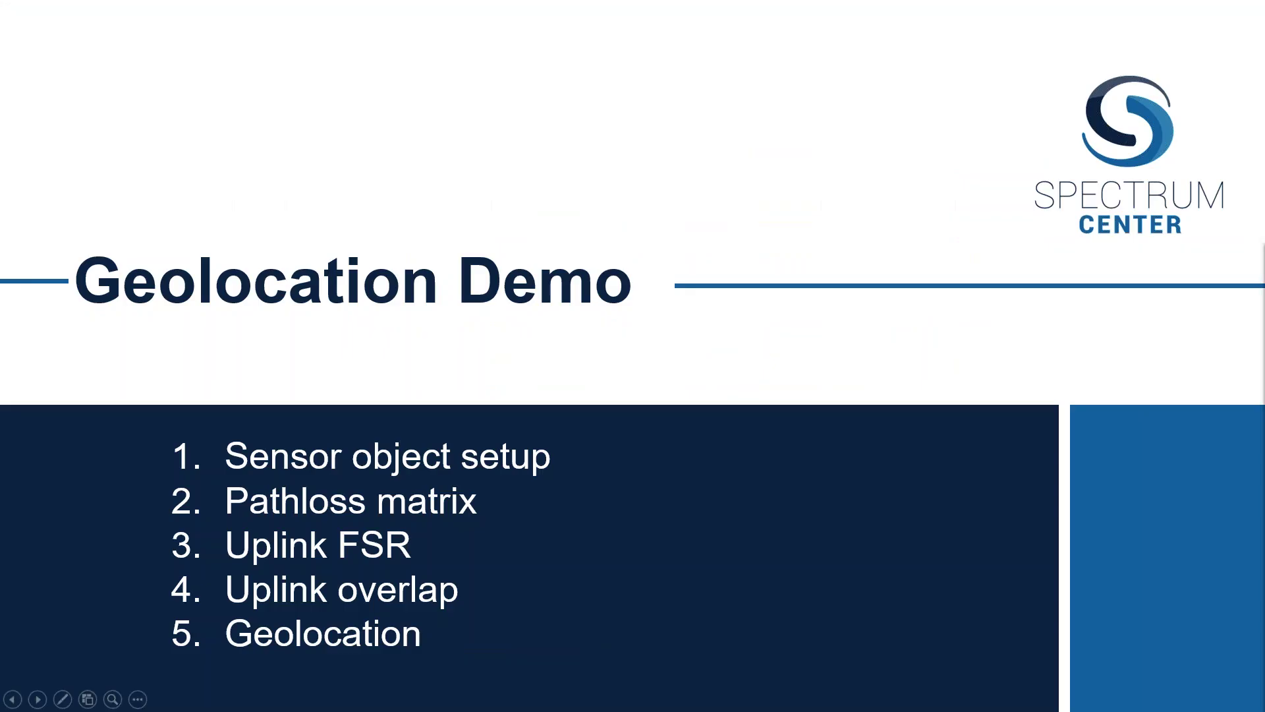
pyautogui.press('Right')
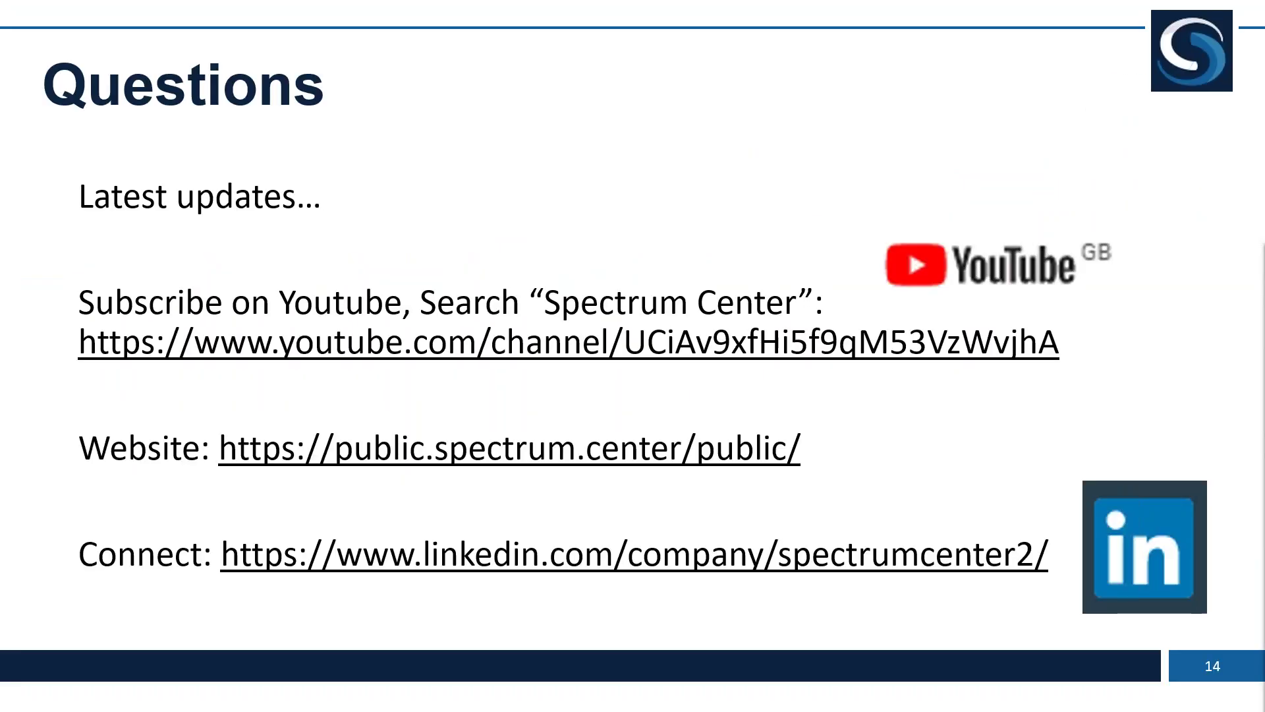